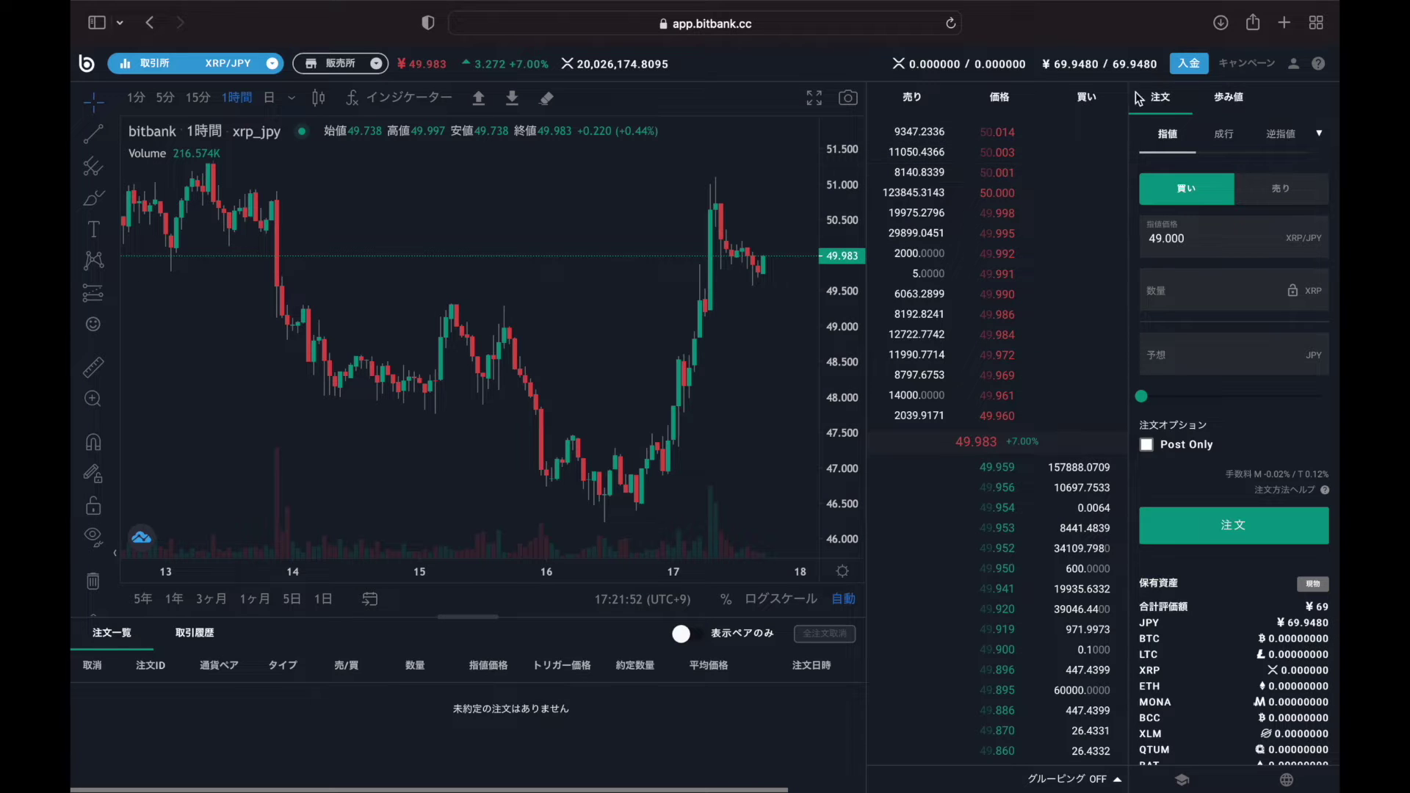
Open the deposit page for Japanese yen (JPY)
left_click(1189, 64)
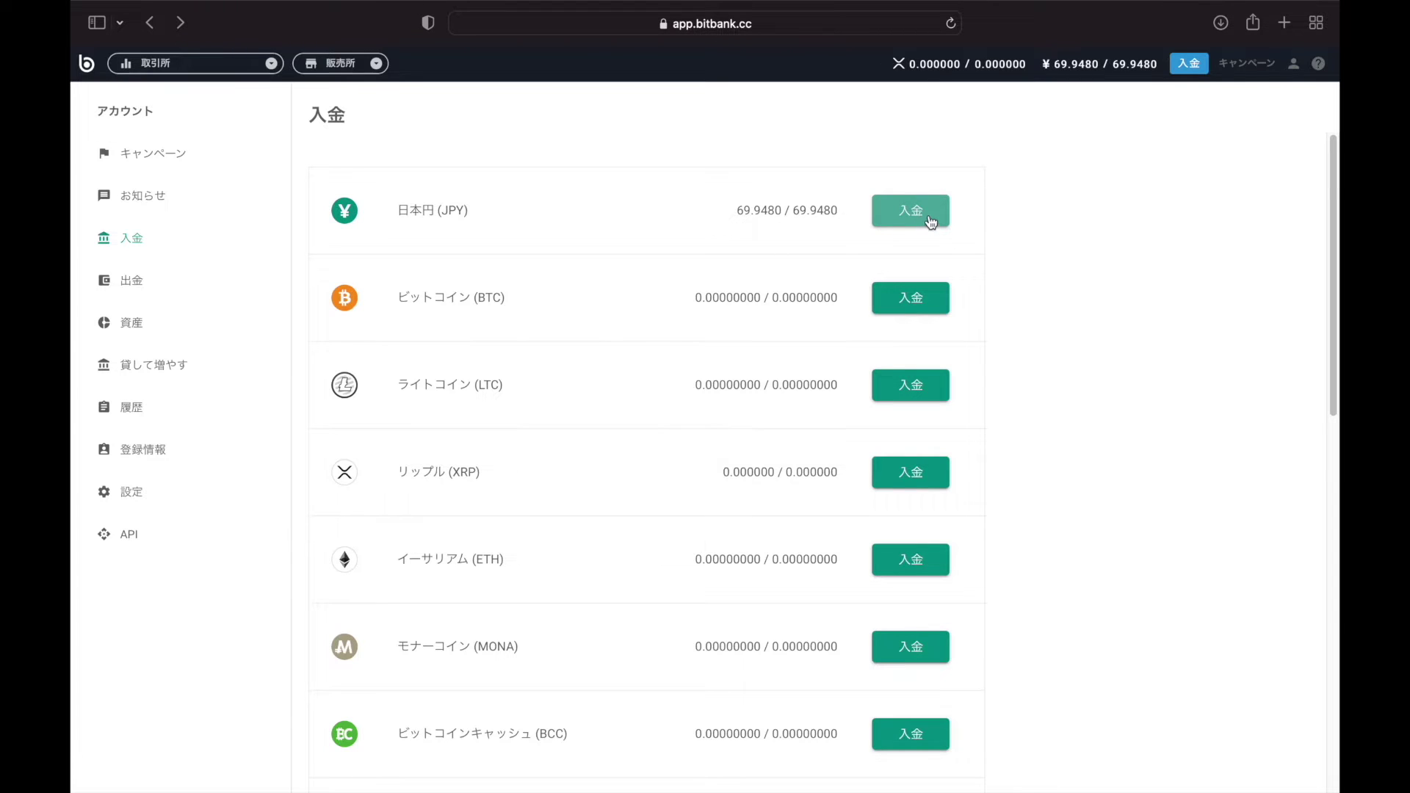
left_click(893, 221)
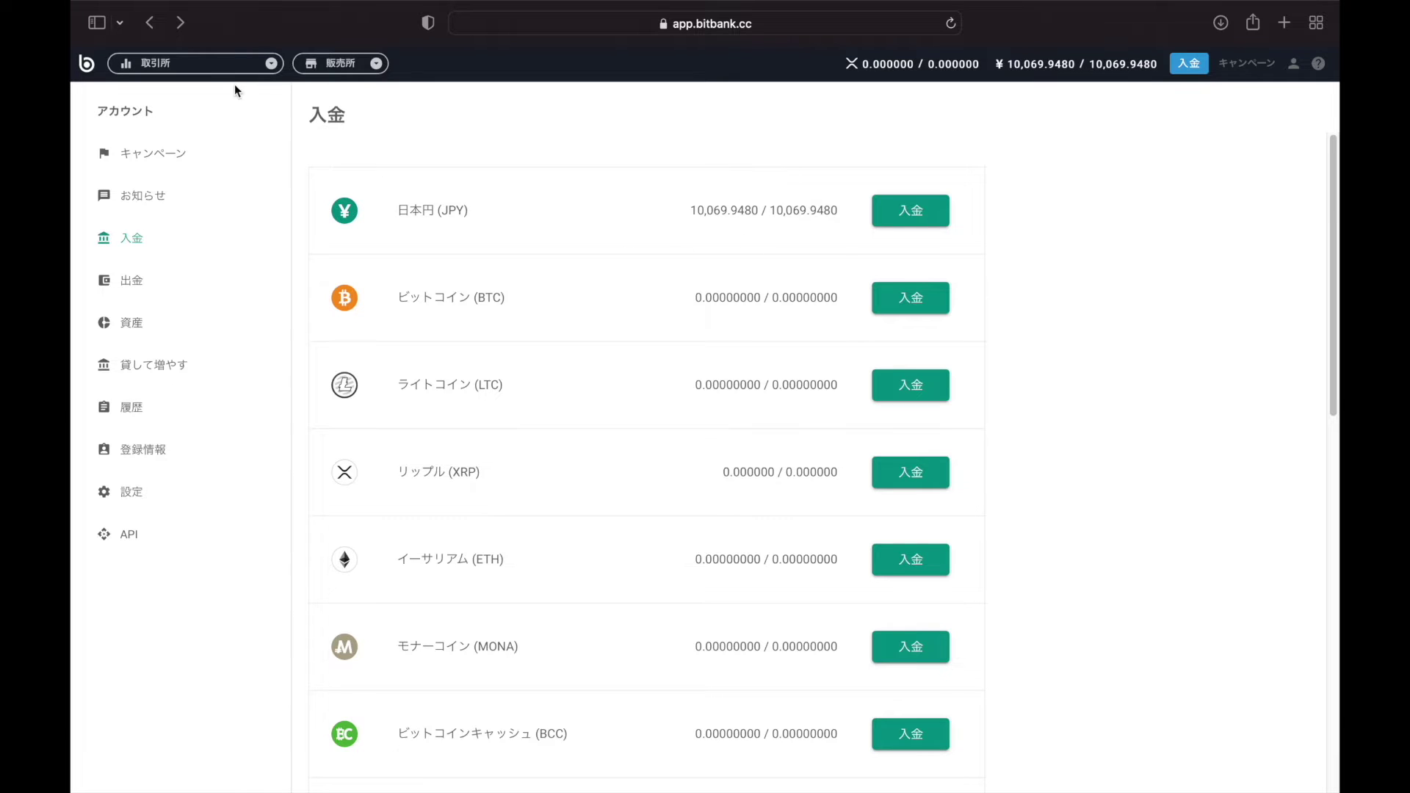
Open the XRP/JPY pair on the exchange (取引所)
left_click(197, 70)
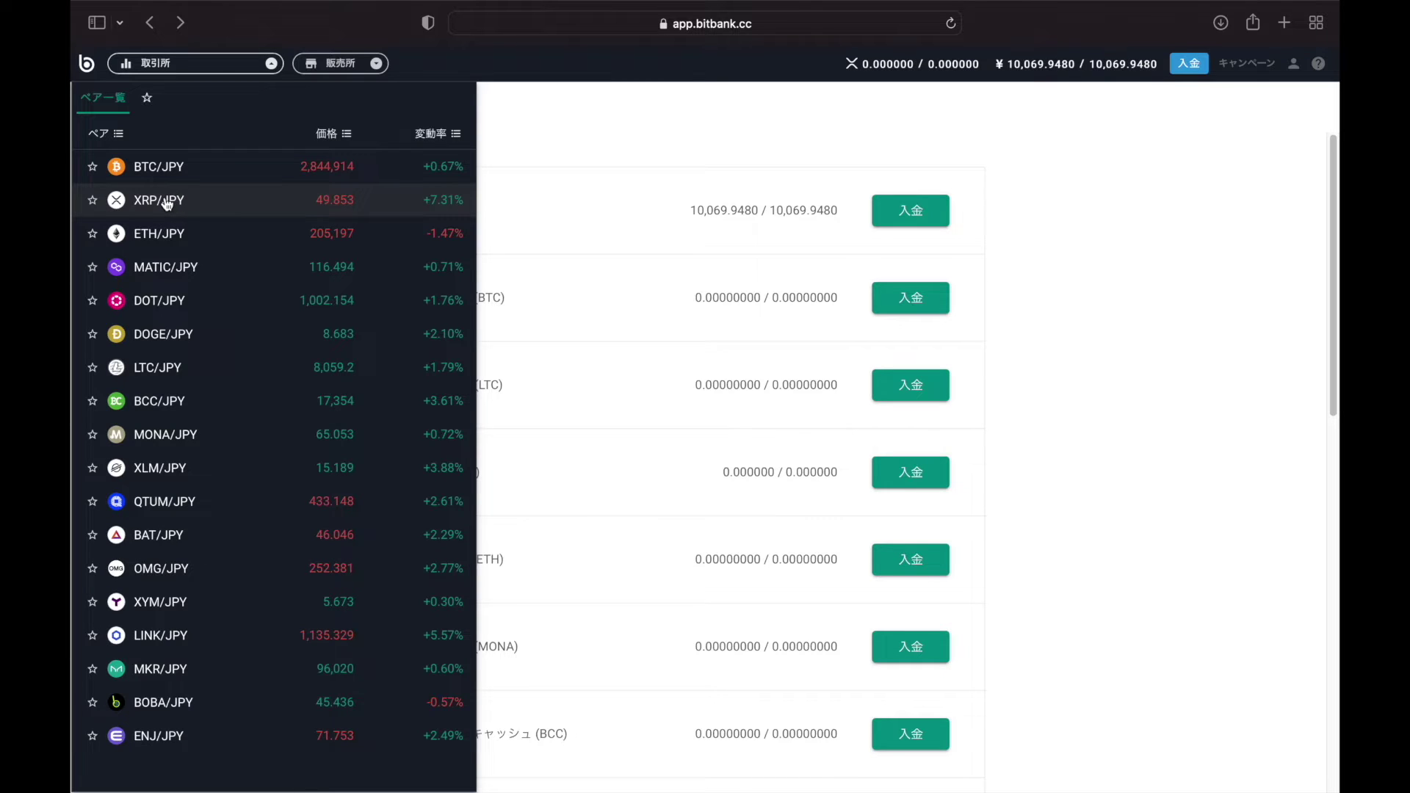
left_click(166, 204)
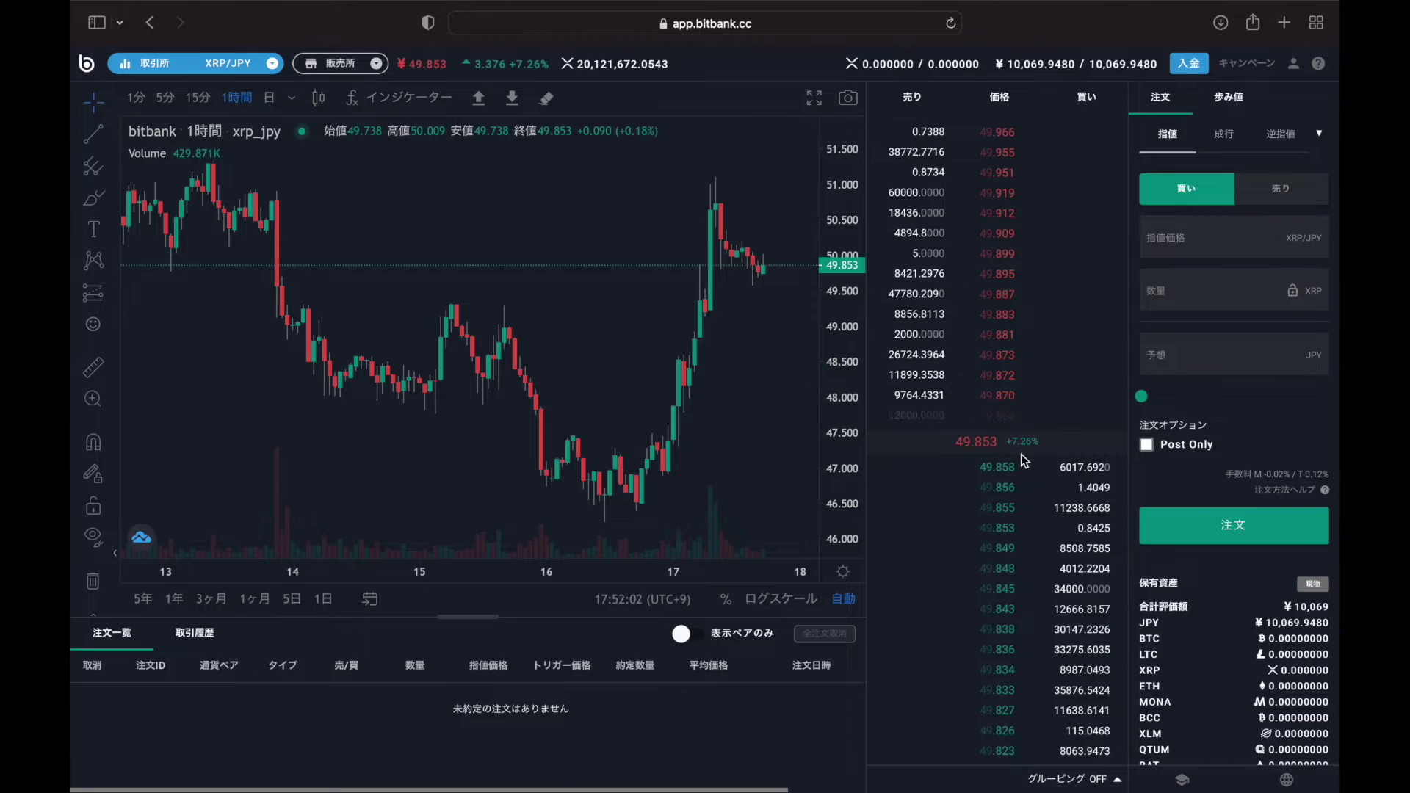
Check the buy price in the Ethereum purchase form of the sales office (販売所), close it and return to the XRP/JPY exchange
left_click(351, 67)
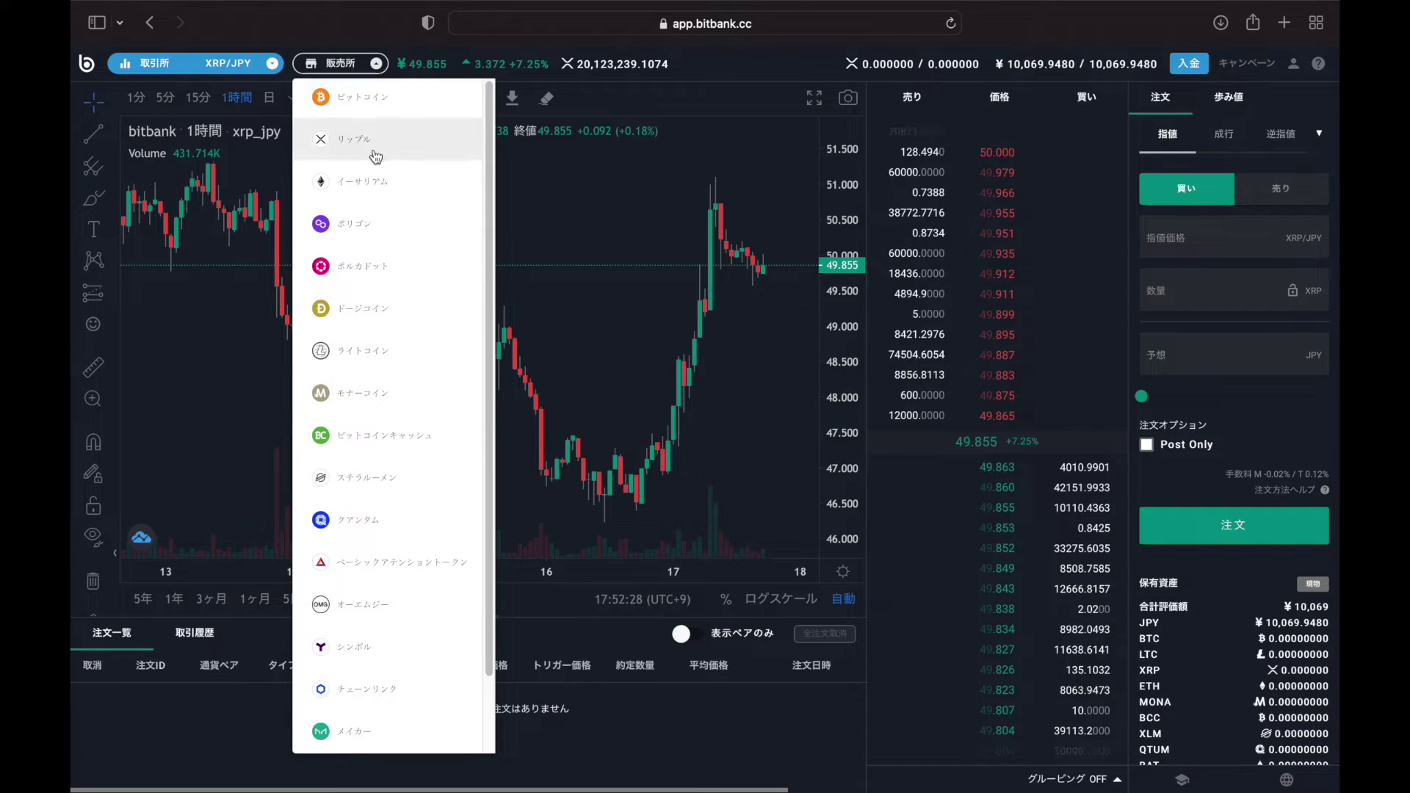
left_click(364, 196)
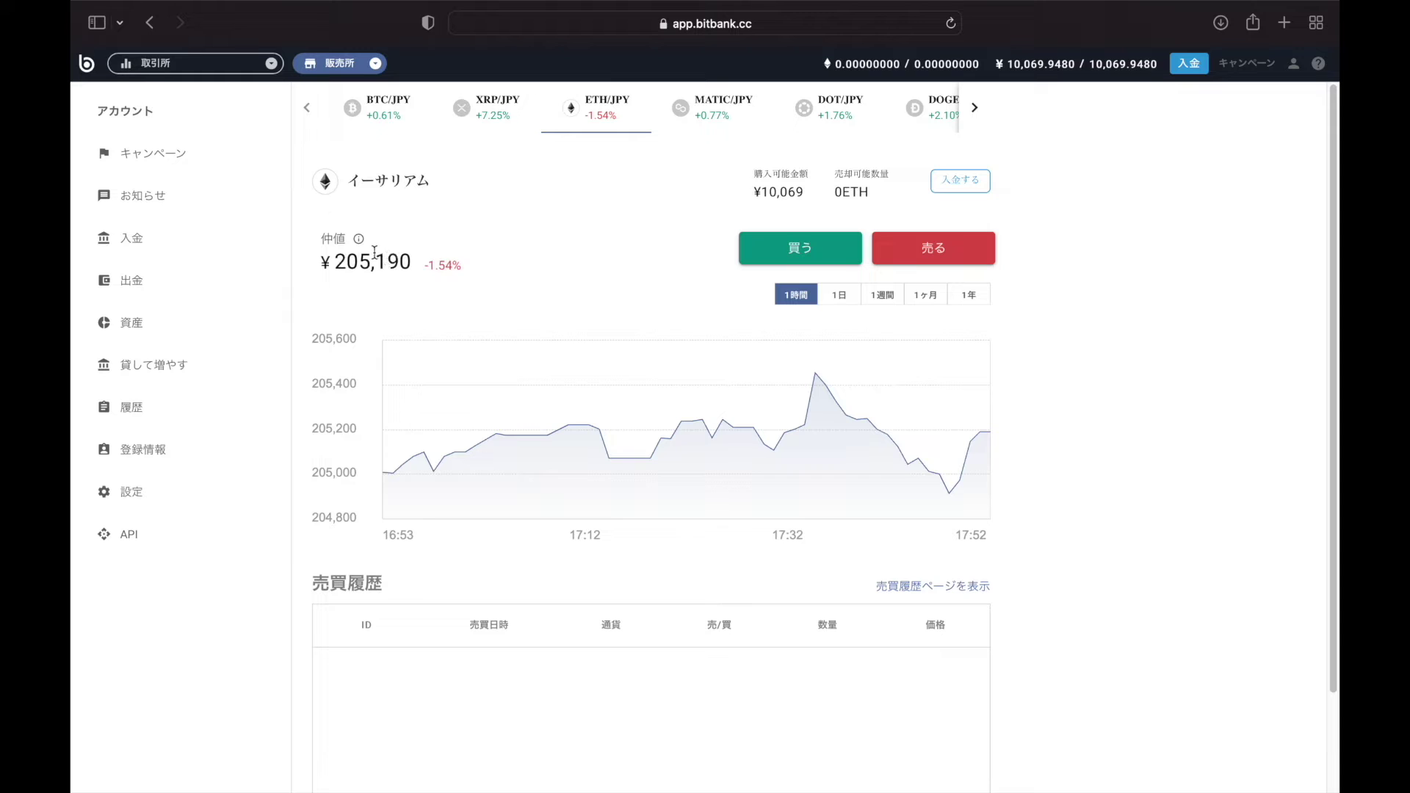
left_click(800, 251)
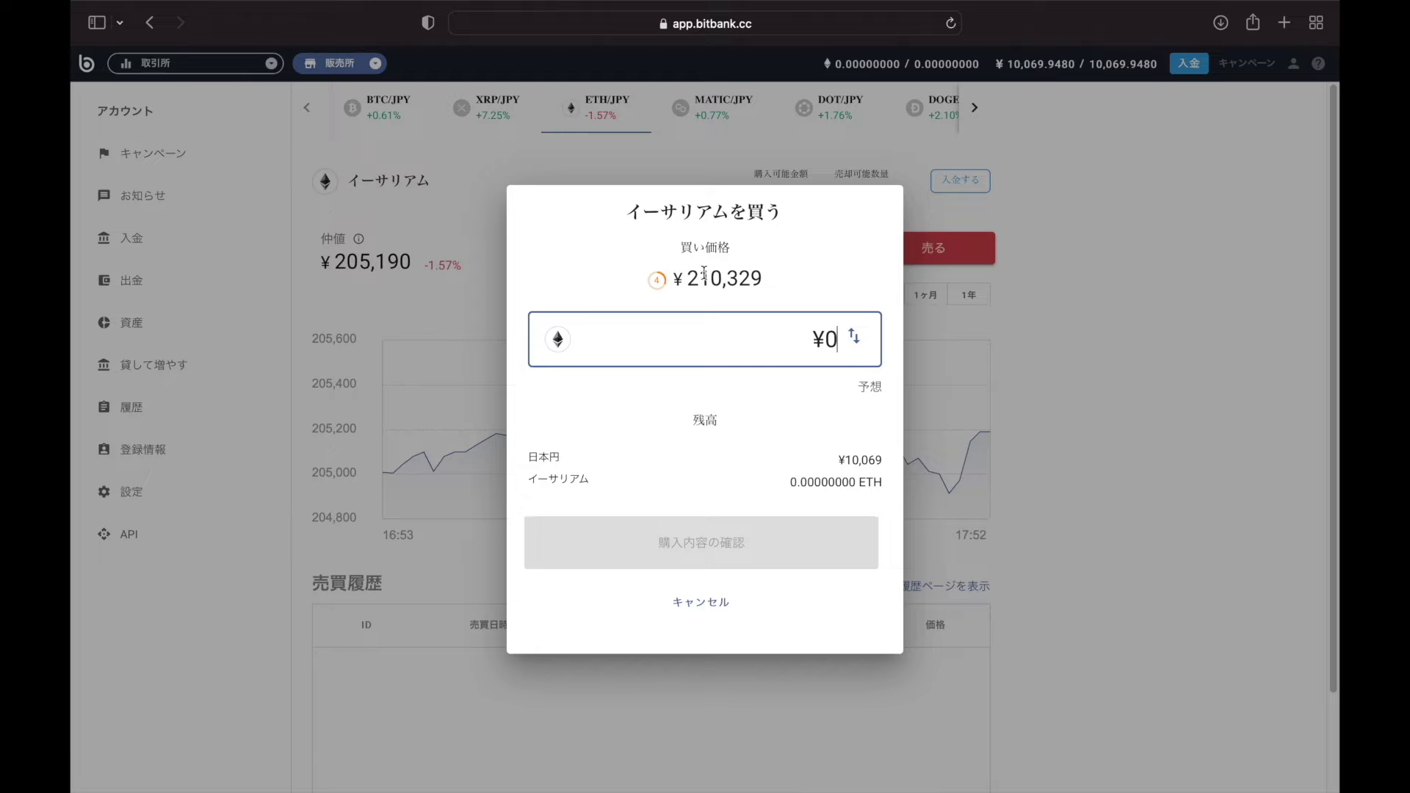
left_click(443, 249)
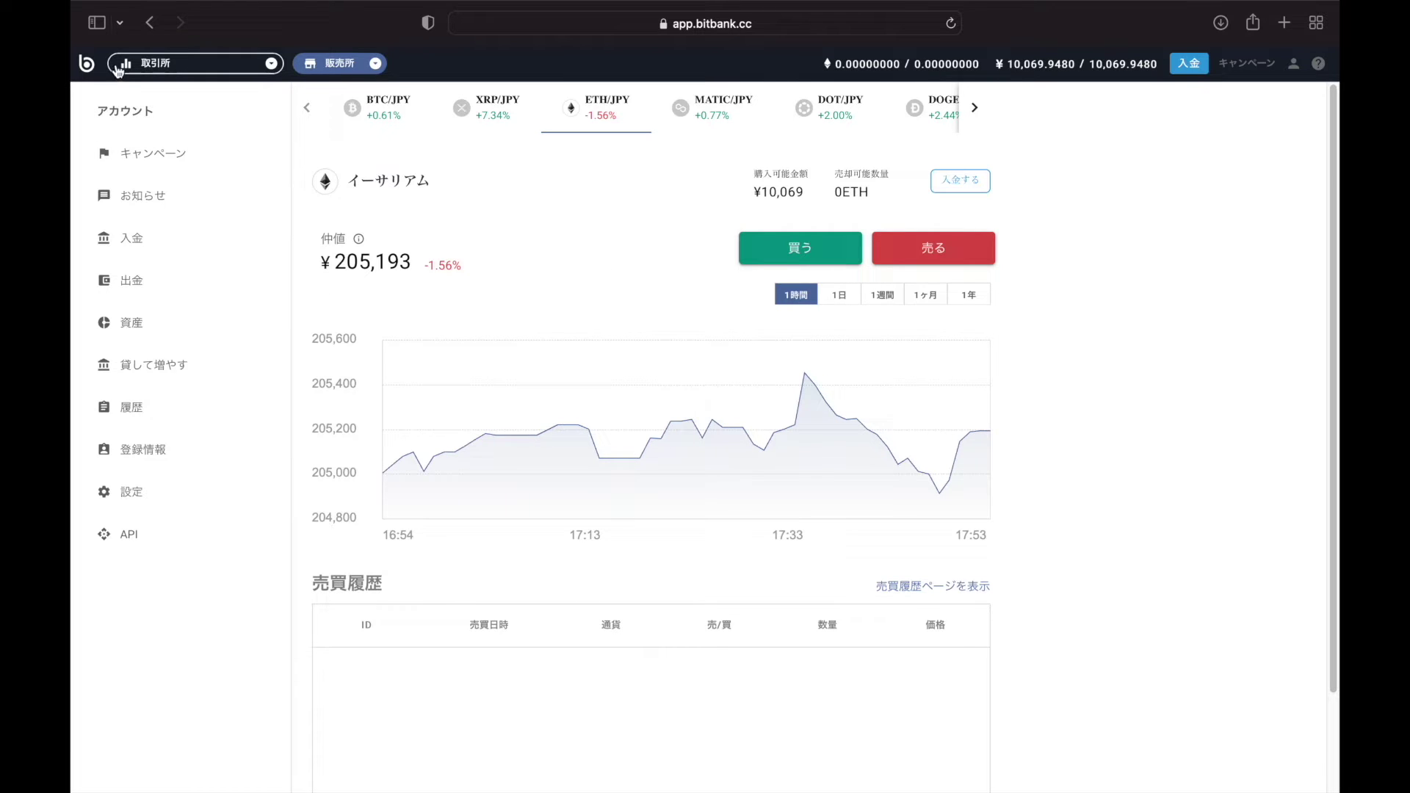
left_click(189, 72)
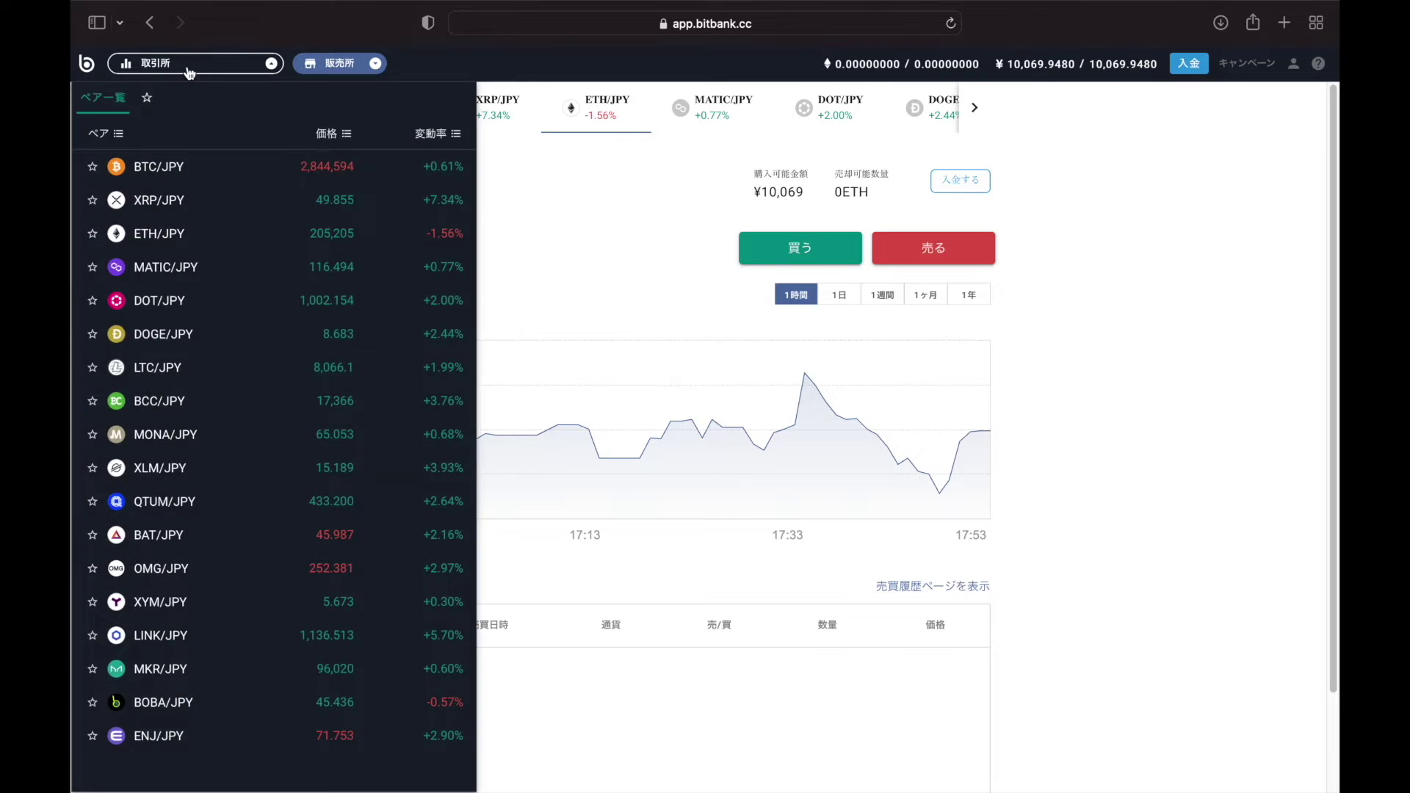
left_click(188, 71)
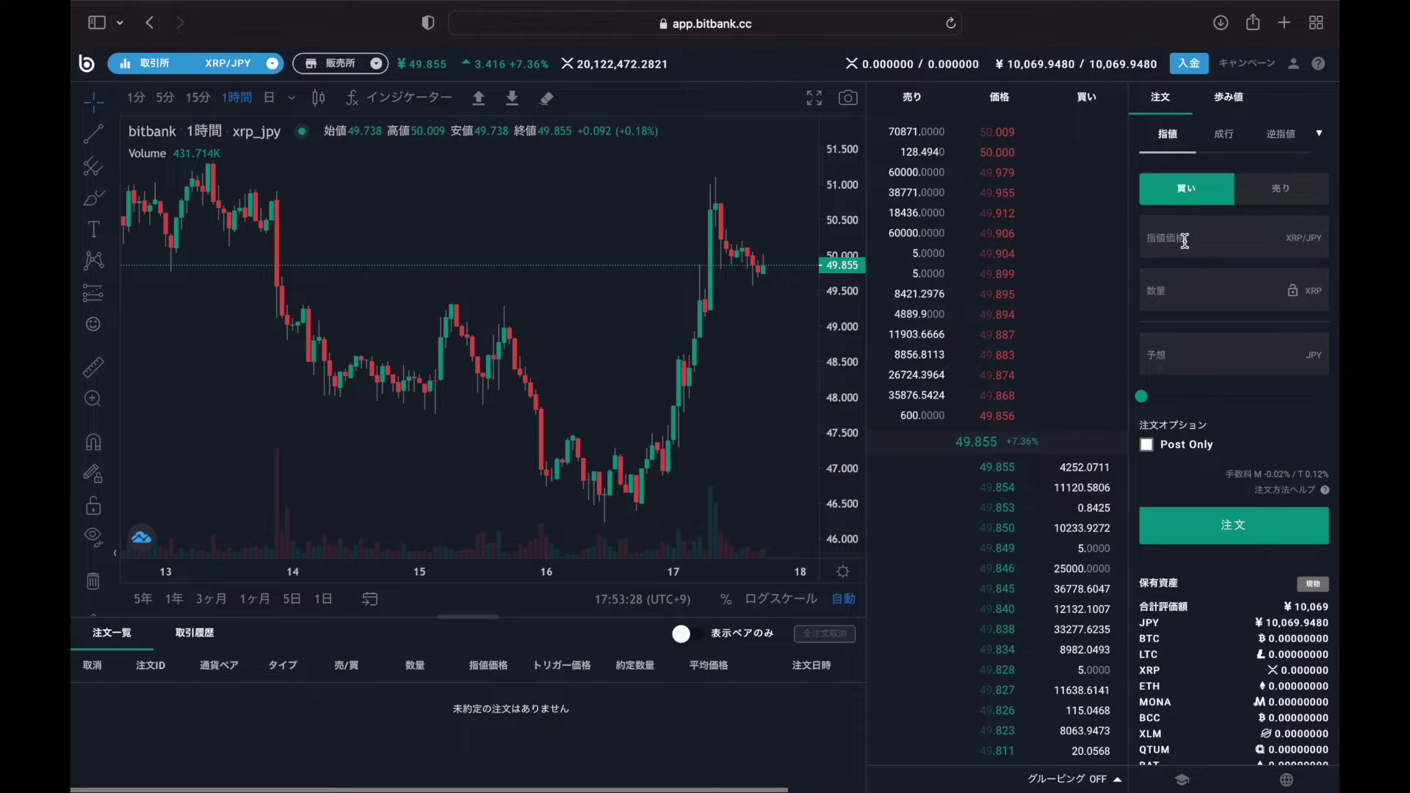
Fill in a limit buy order for XRP at 49.850 using 100% of the available yen balance
left_click(1228, 239)
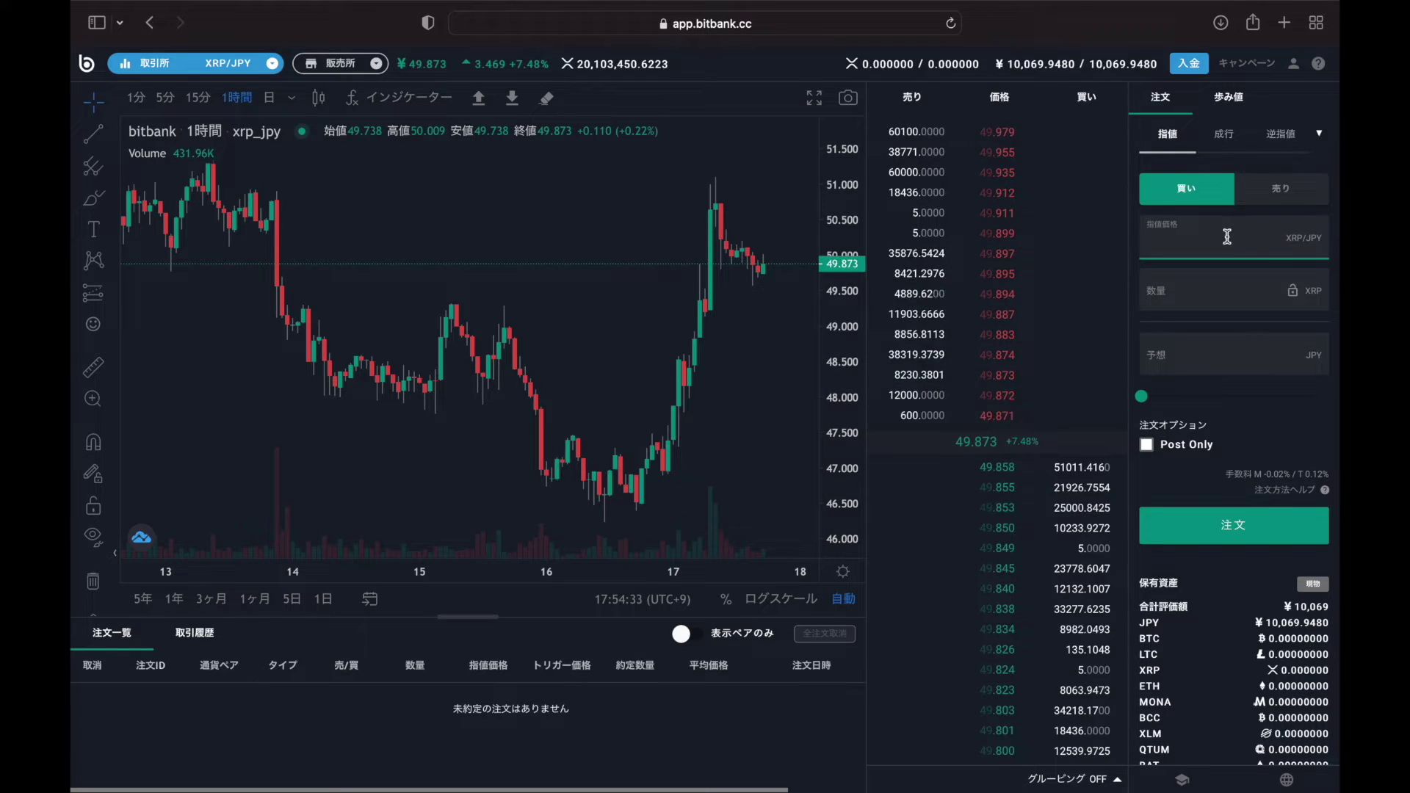
type("49")
key("Escape")
type("49.5")
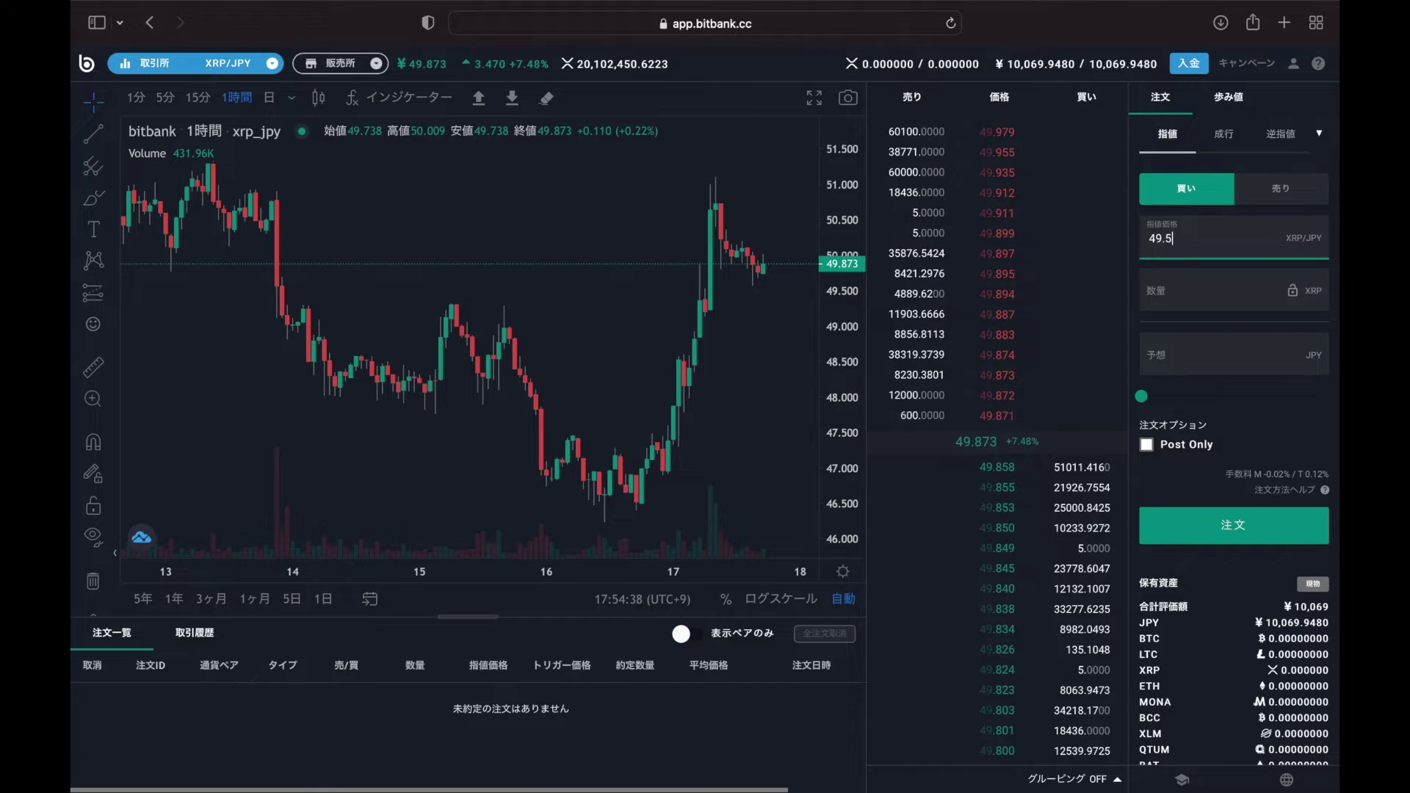
key("BackSpace")
type("850")
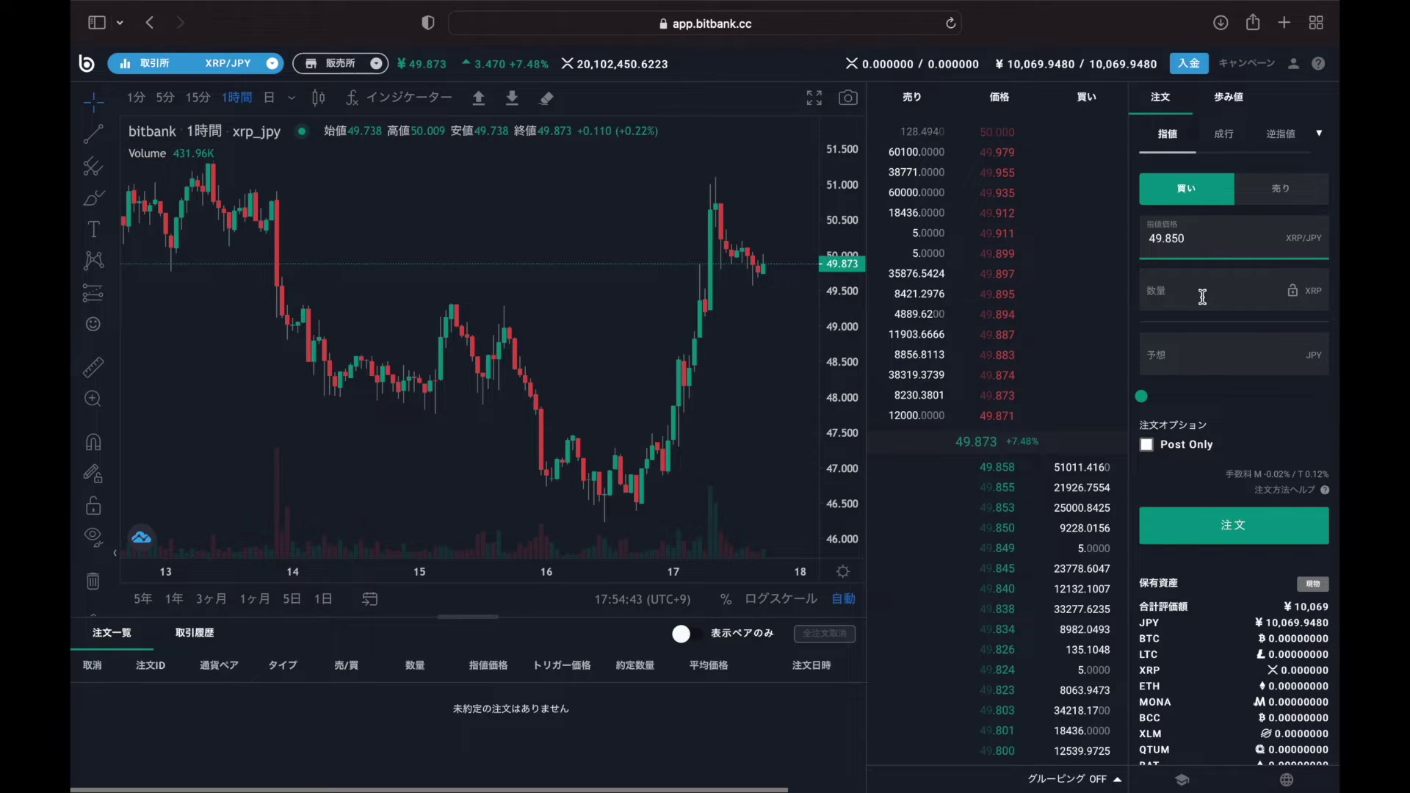
left_click_drag(1143, 397, 1186, 404)
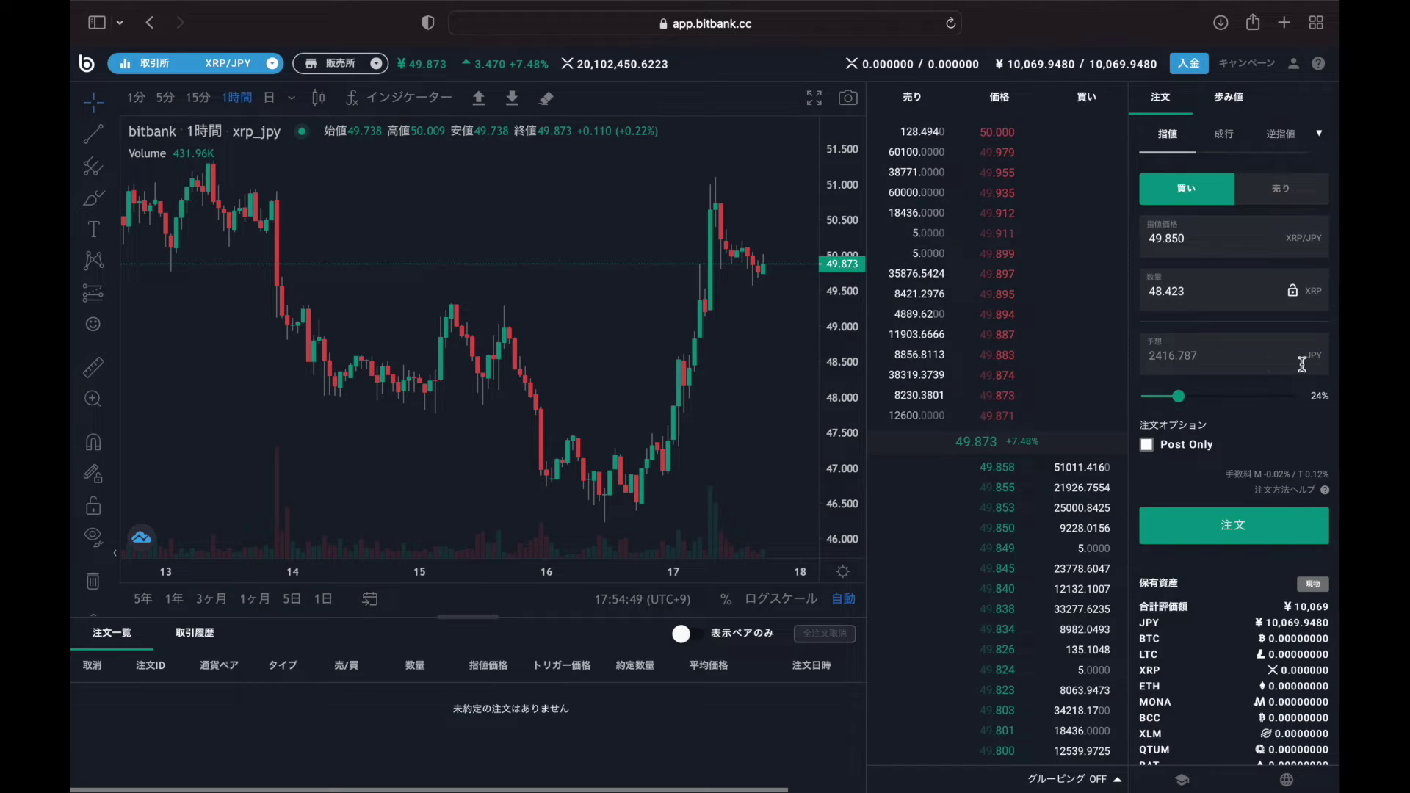
left_click_drag(1177, 399, 1323, 402)
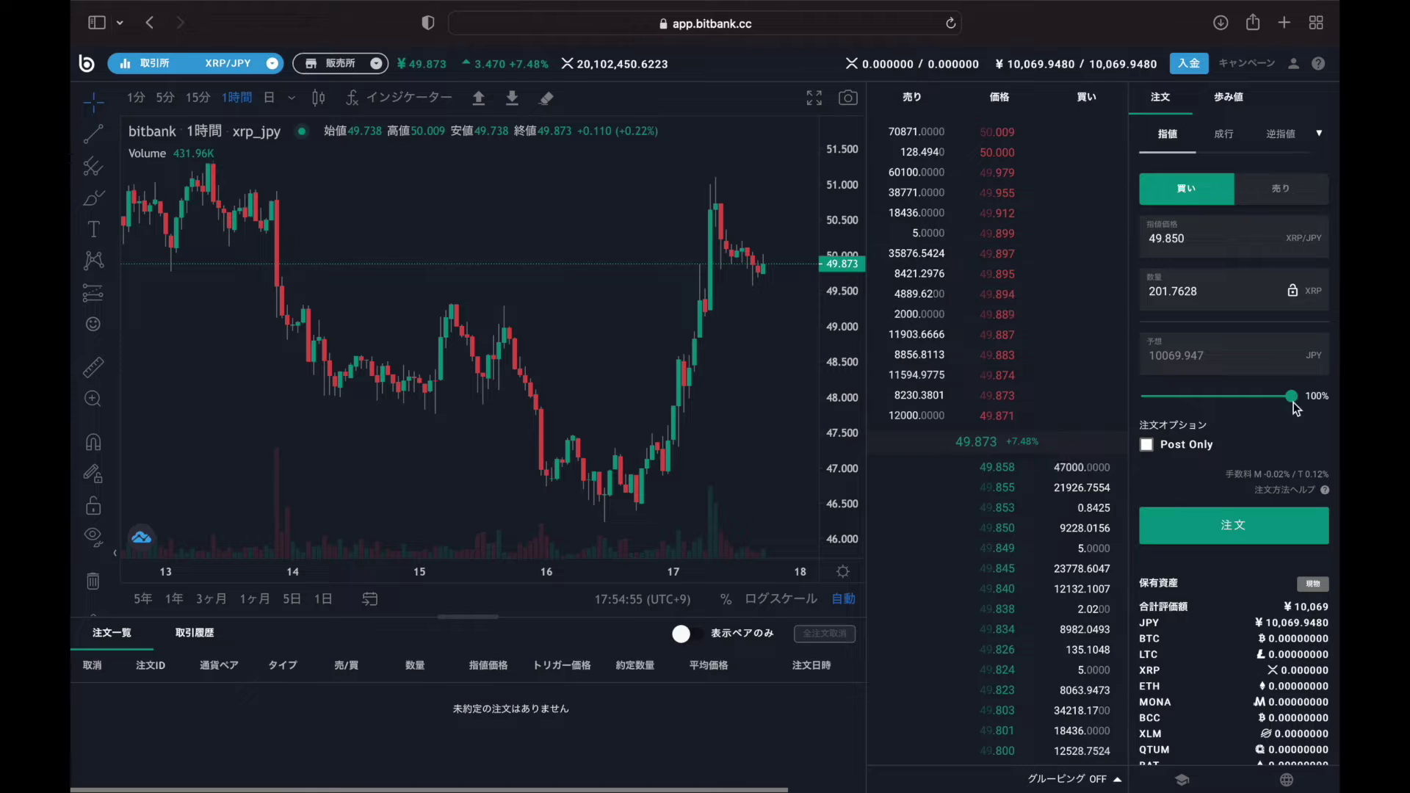
mouse_move(1292, 400)
left_mouse_down()
mouse_move(1240, 398)
mouse_move(1305, 405)
left_mouse_up()
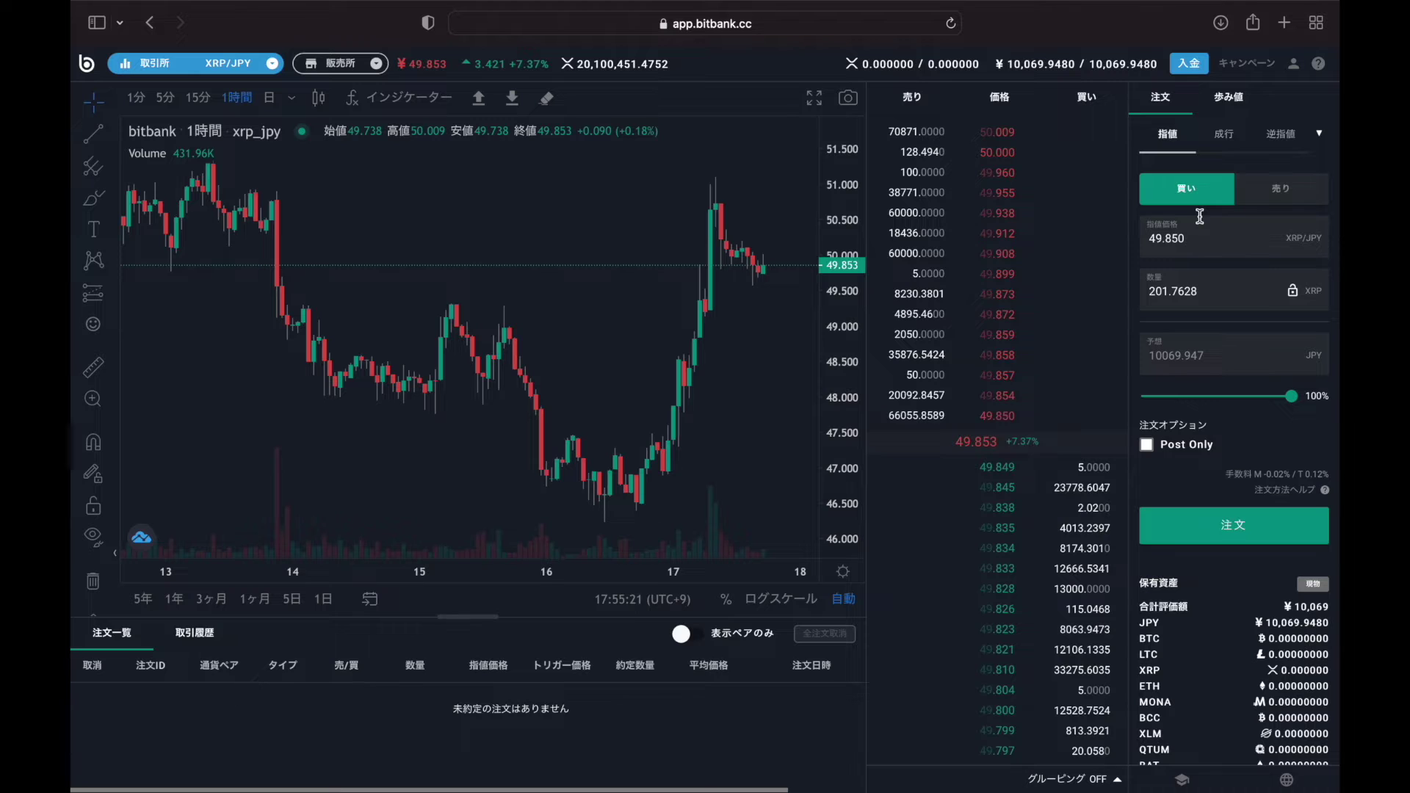
Switch the buy order to a market order (成行) and set the quantity to 70% of the available balance
left_click(1224, 145)
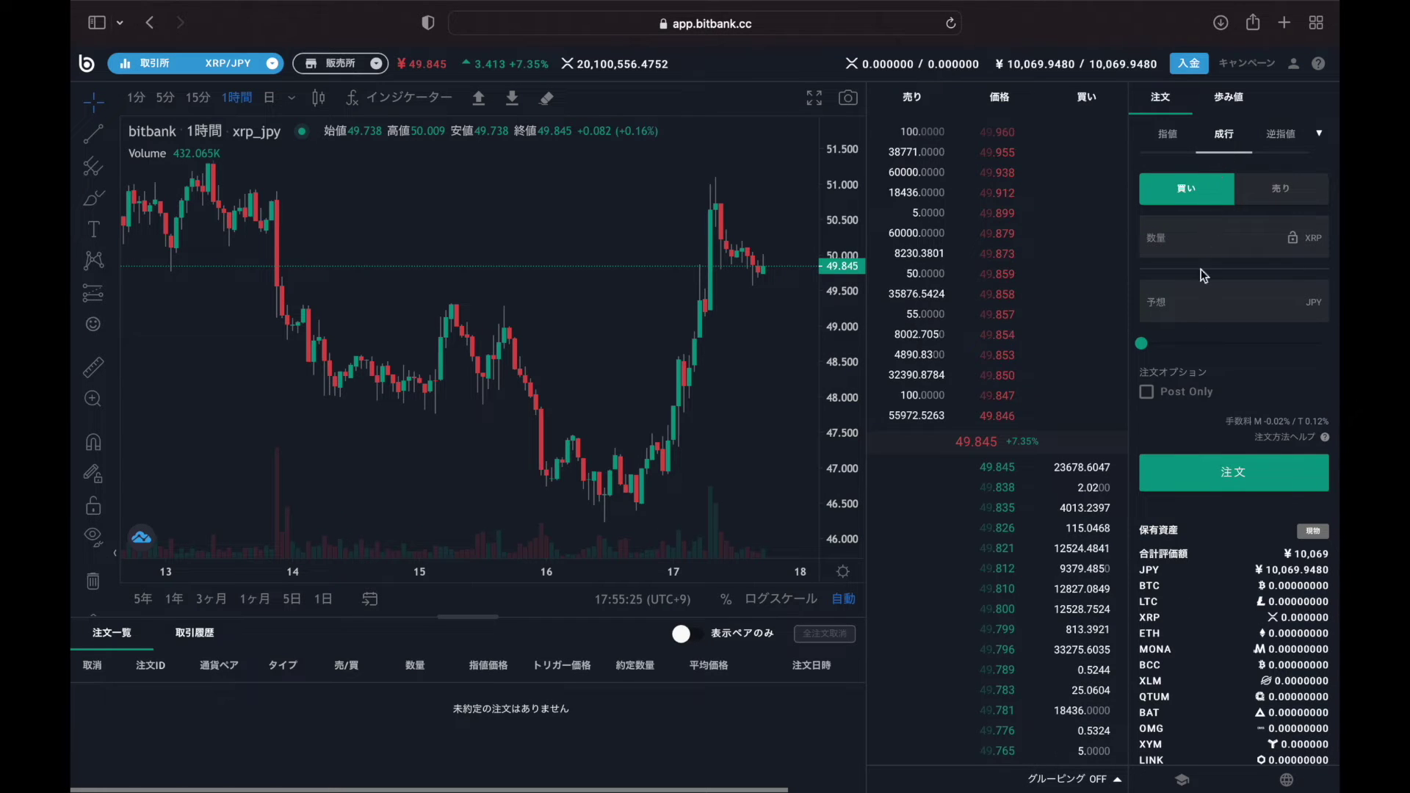
left_click_drag(1141, 342, 1296, 353)
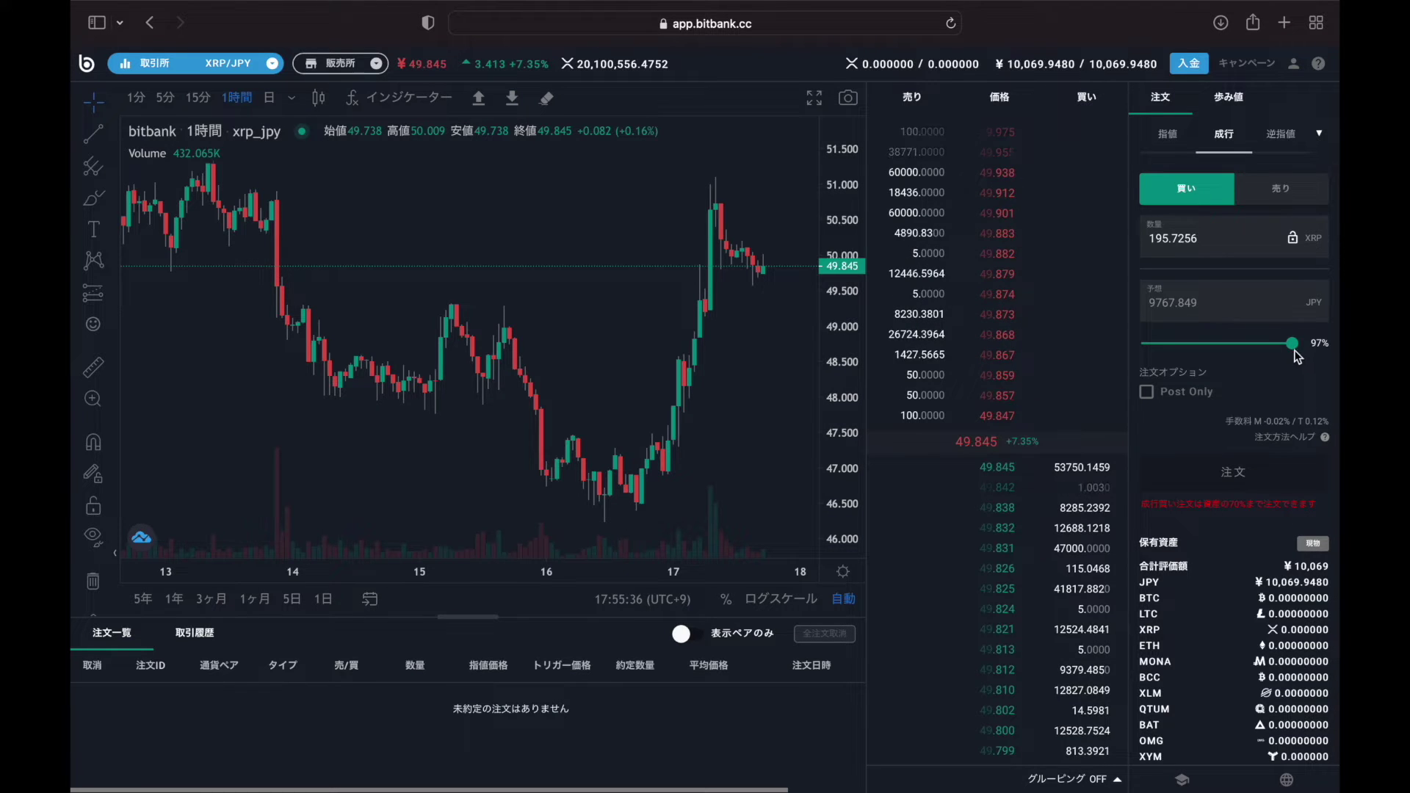
left_click_drag(1294, 347, 1251, 355)
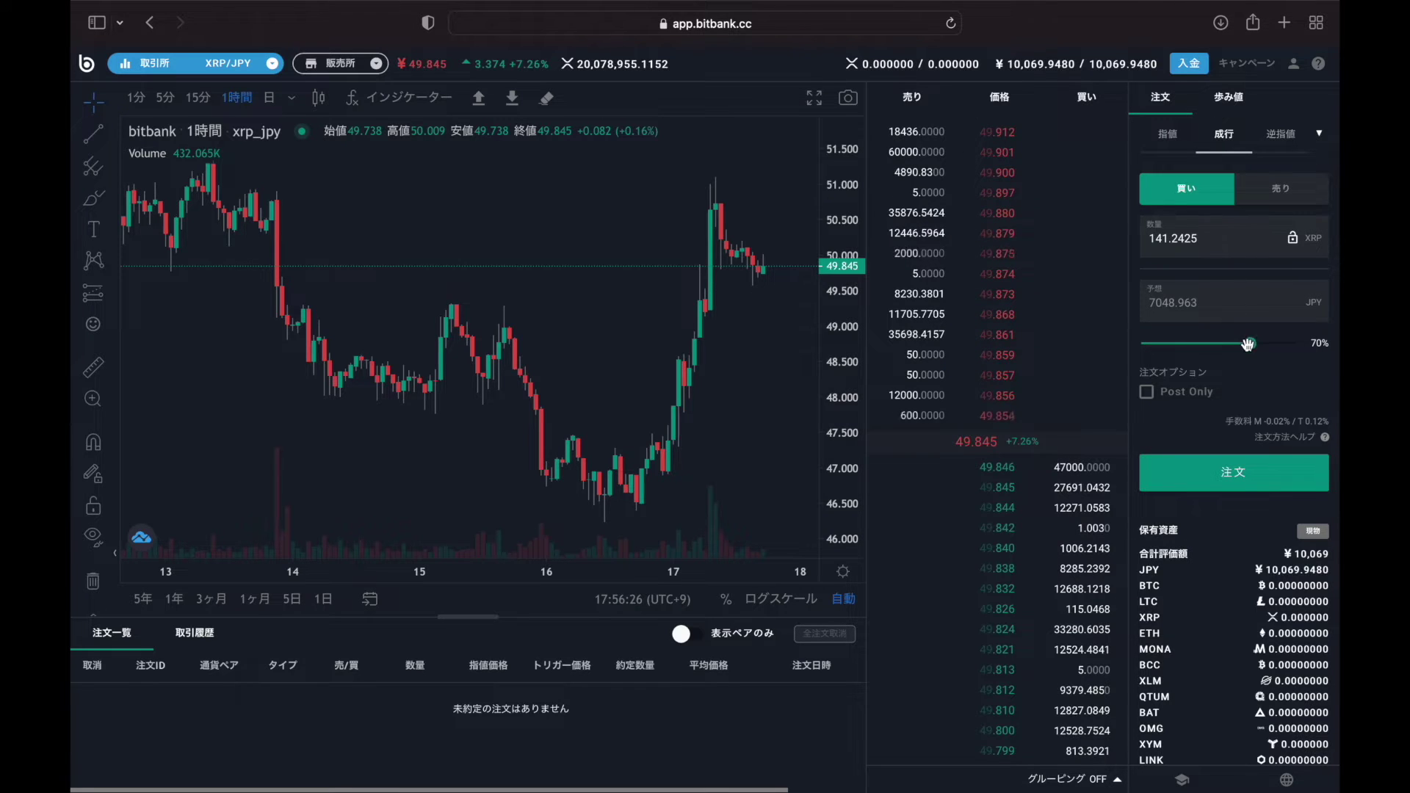
Place a limit buy order for XRP at 49.846 using 100% of the yen balance and execute it
left_click(1168, 150)
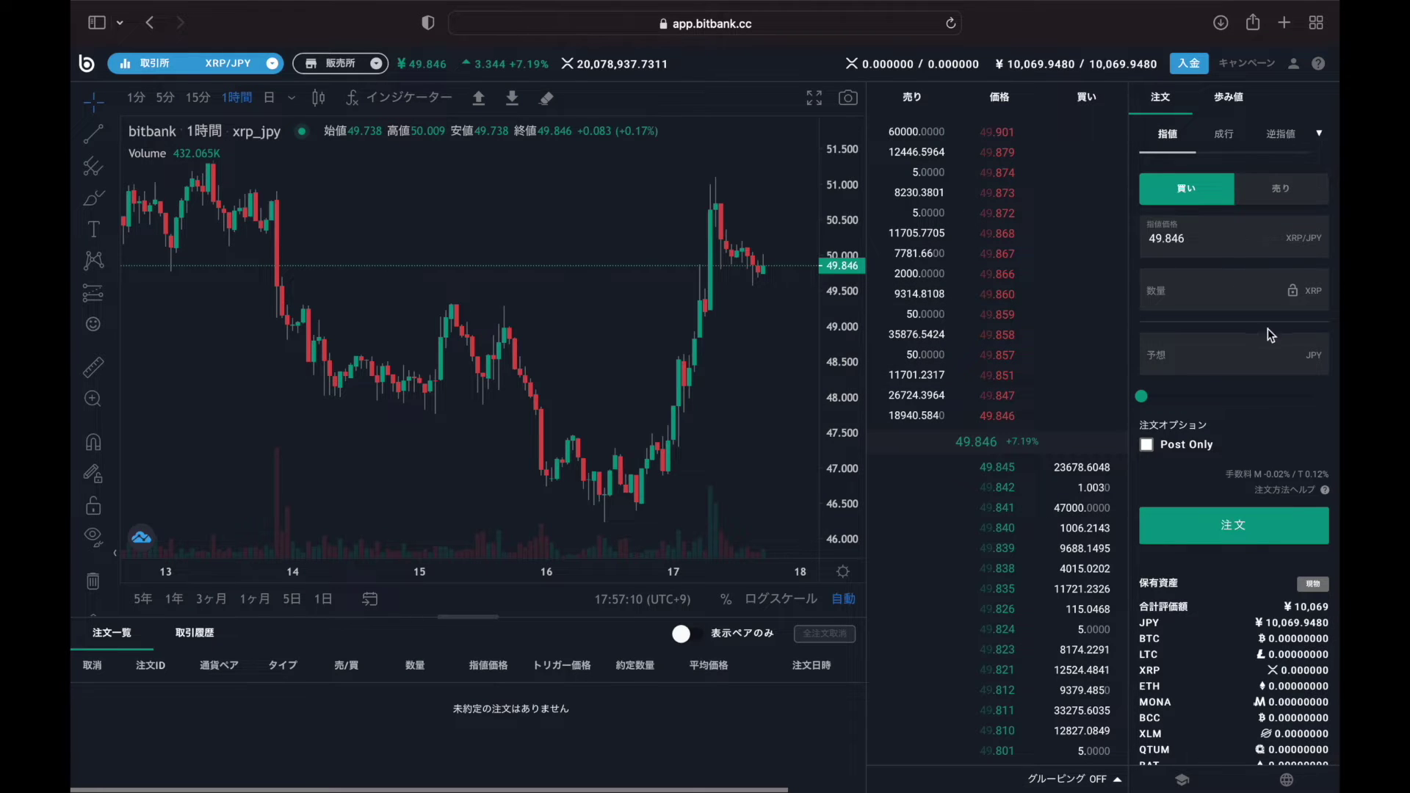
left_click_drag(1142, 397, 1324, 410)
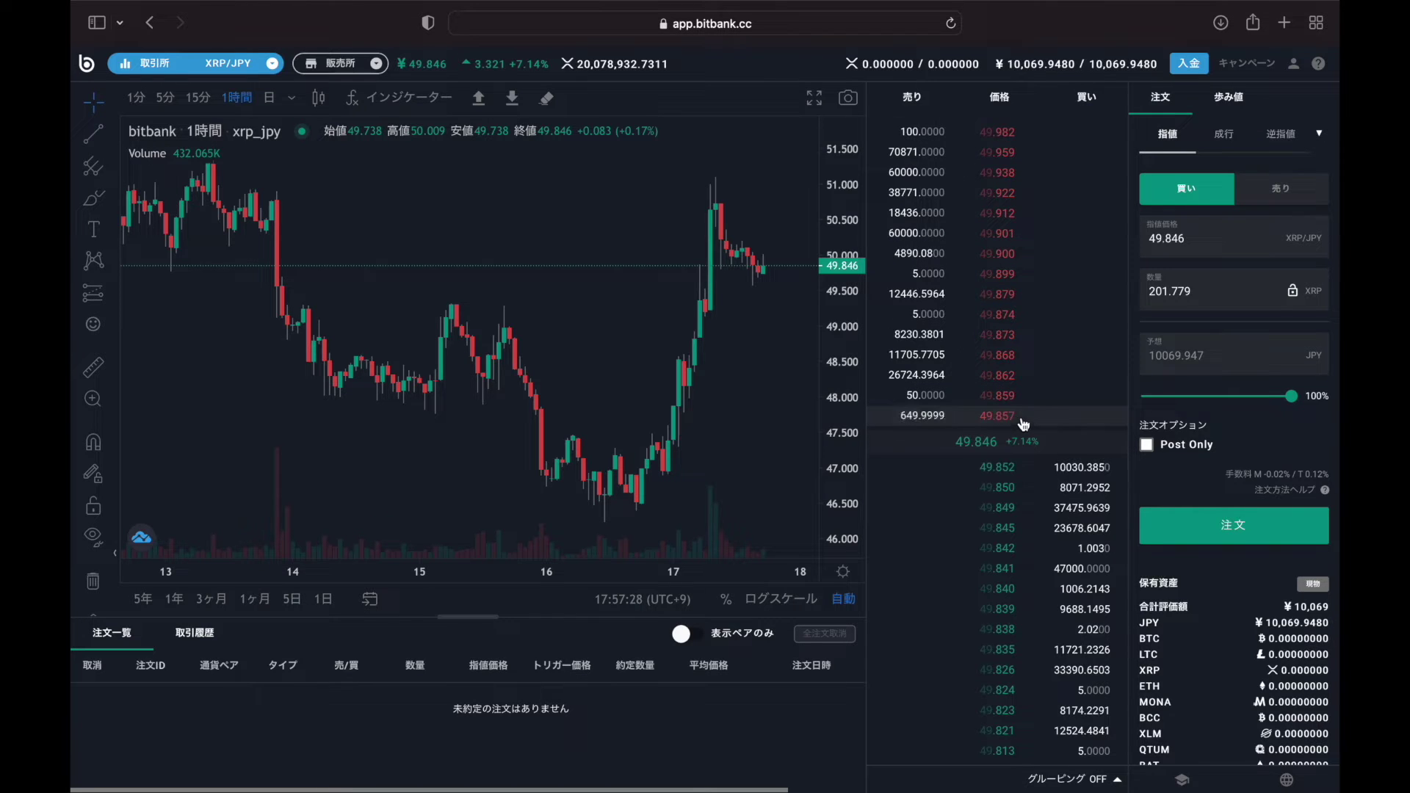
left_click(1232, 527)
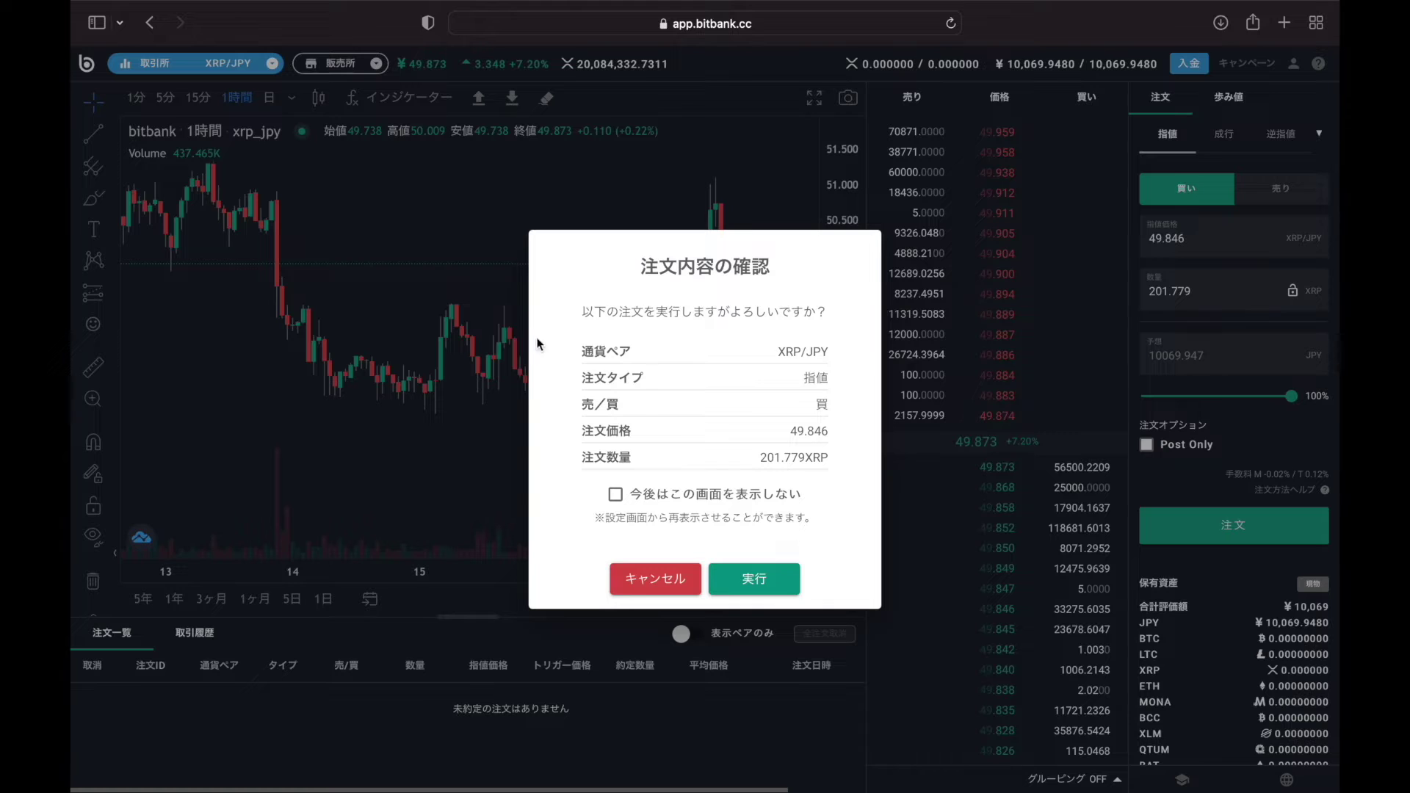
left_click(766, 579)
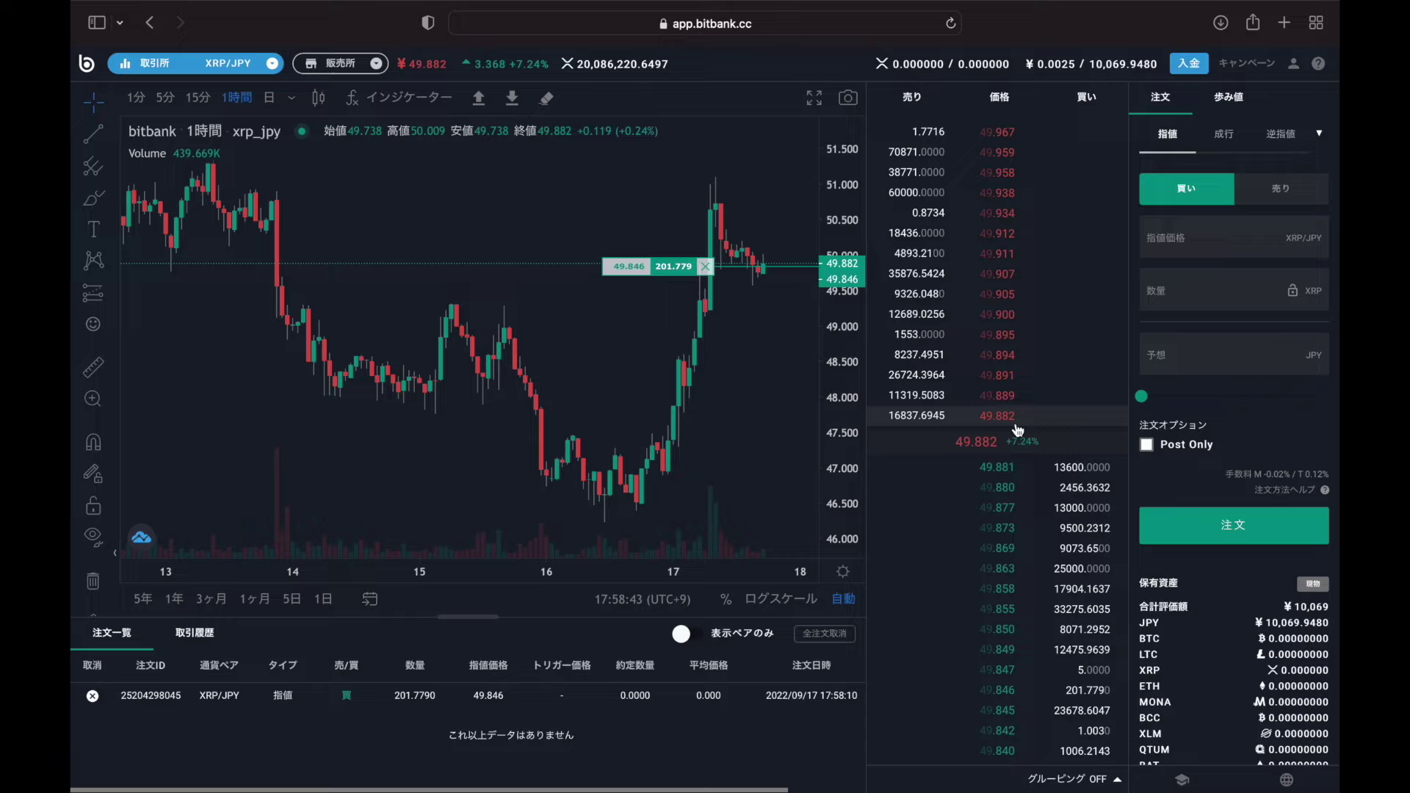
Show the trade history and cancel the open 49.846 XRP buy order on the chart
left_click(194, 632)
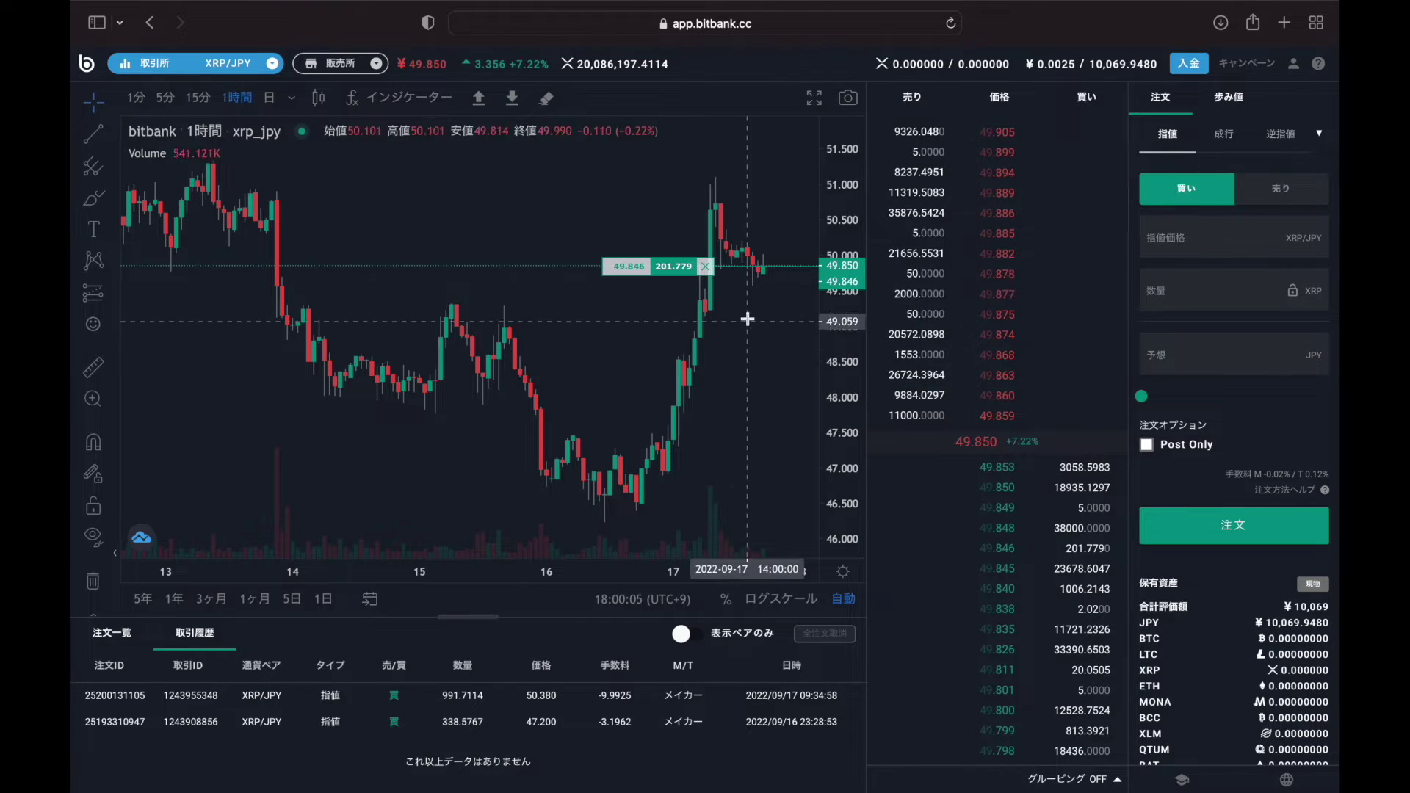
left_click(706, 266)
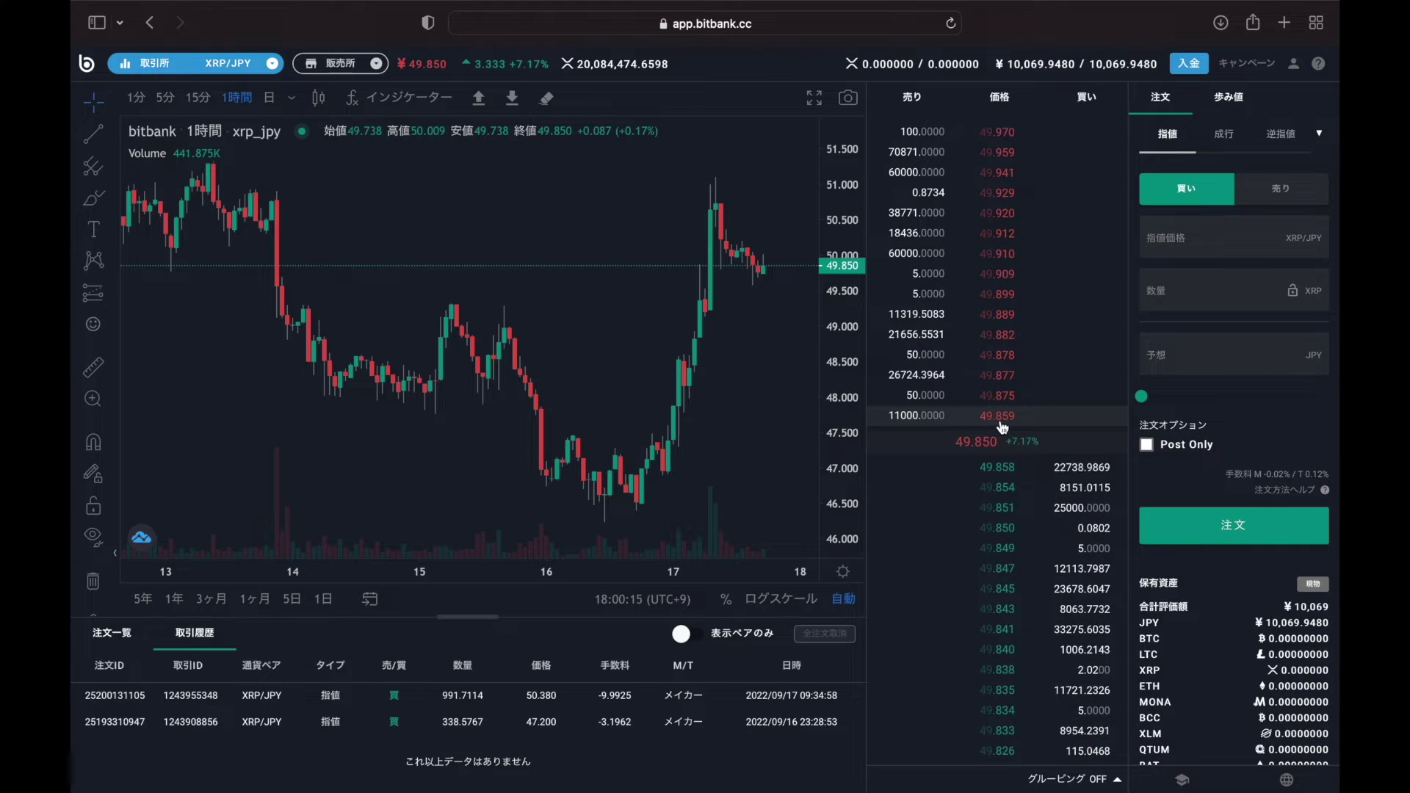
Place a limit buy order at 49.875 for 201.6617 XRP using 100% of the yen balance and execute it
left_click(1000, 418)
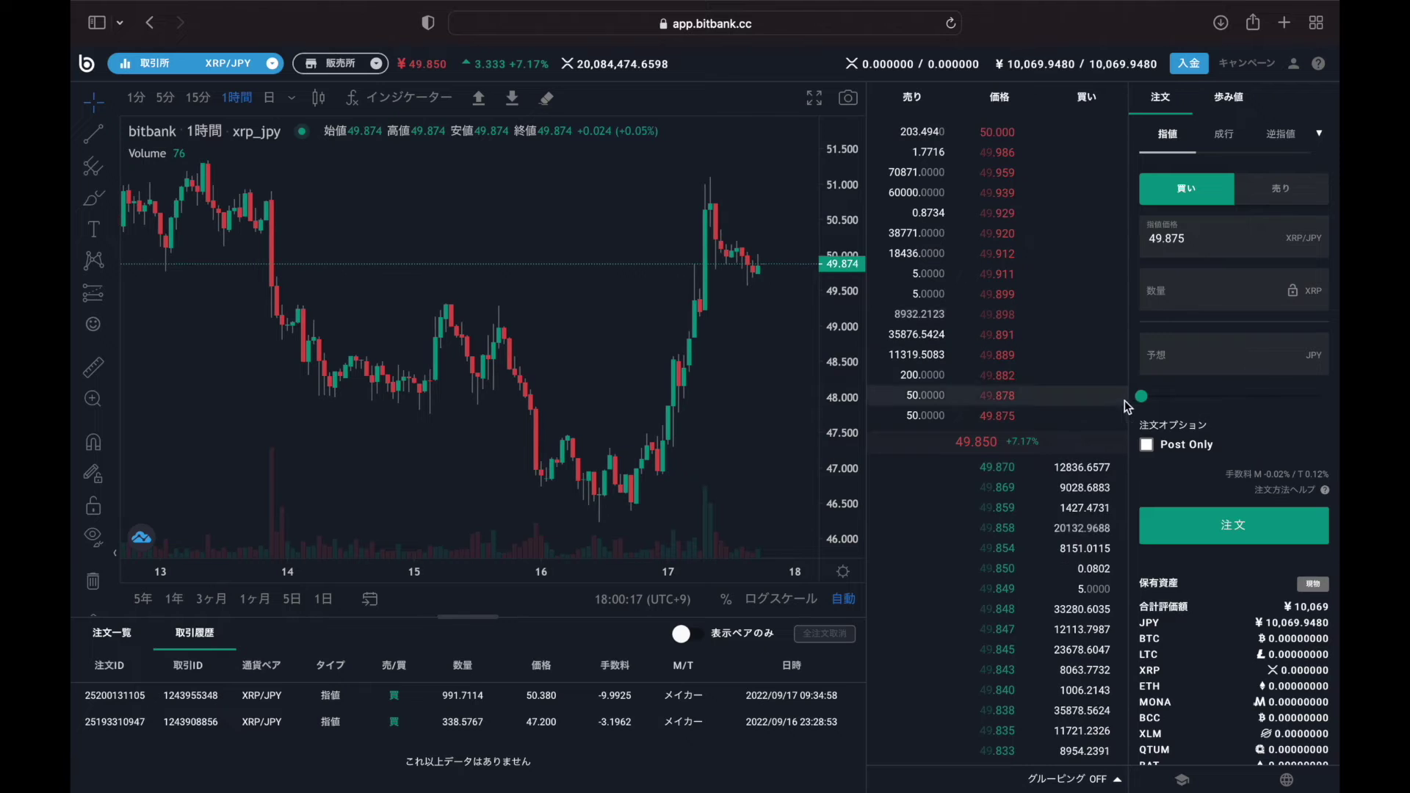
left_click_drag(1143, 397, 1289, 395)
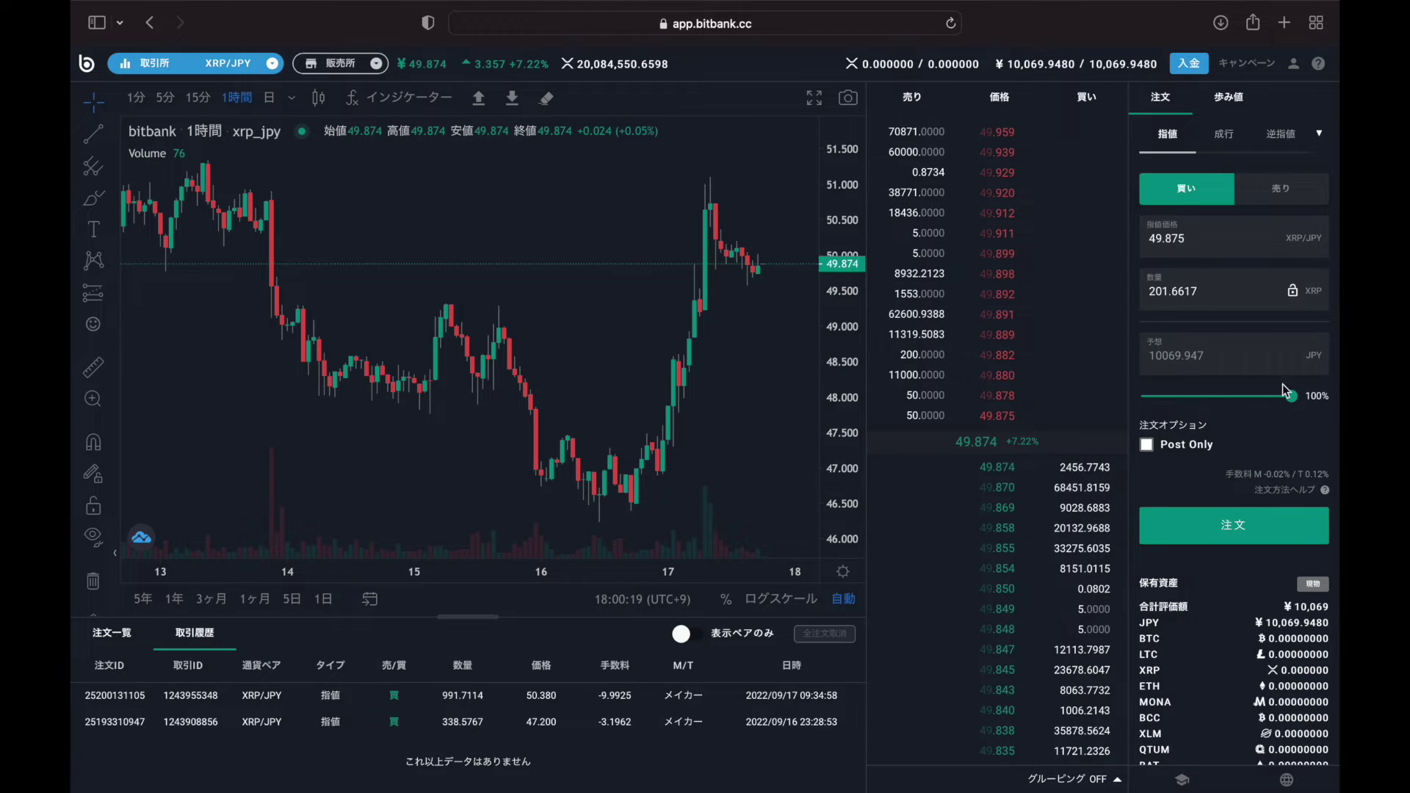
left_click(1233, 525)
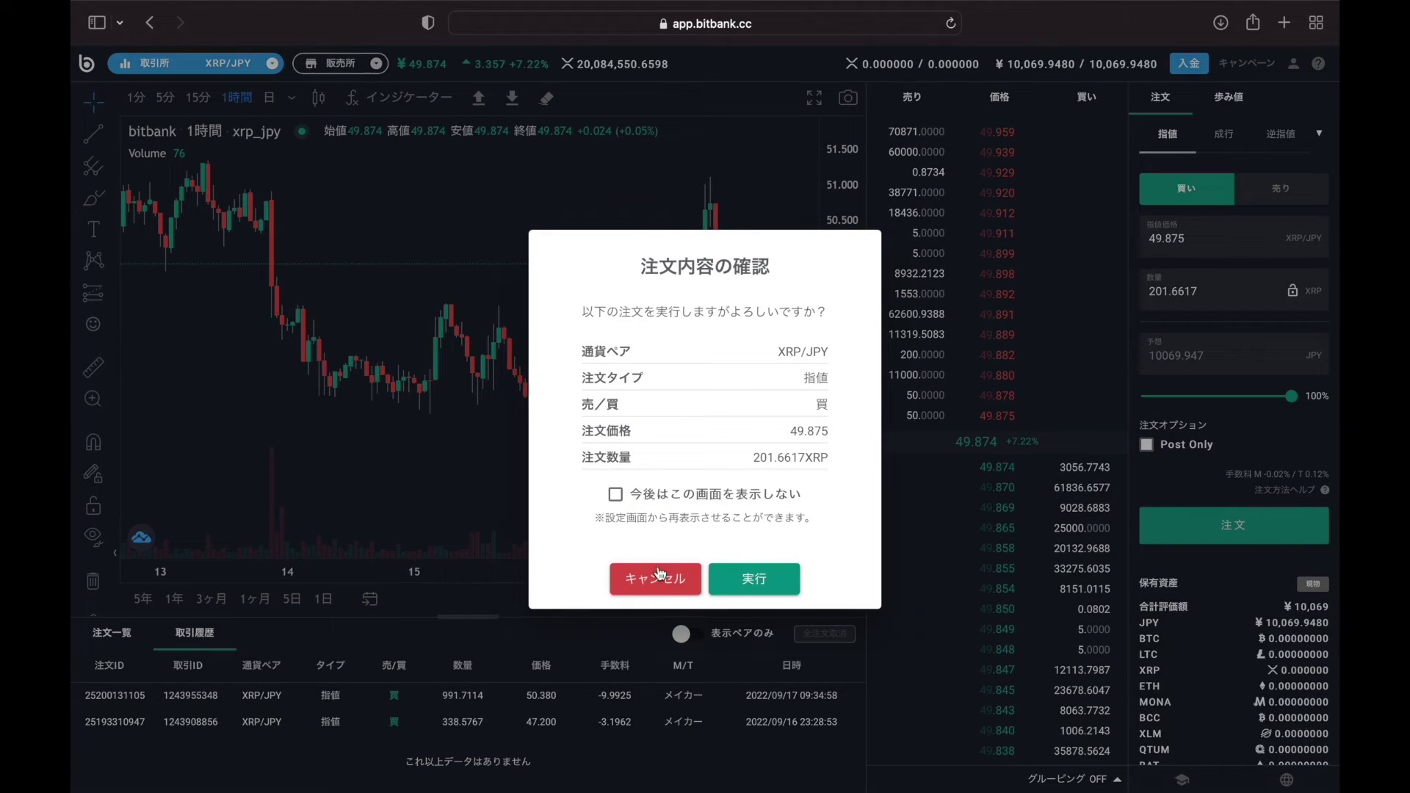
left_click(754, 580)
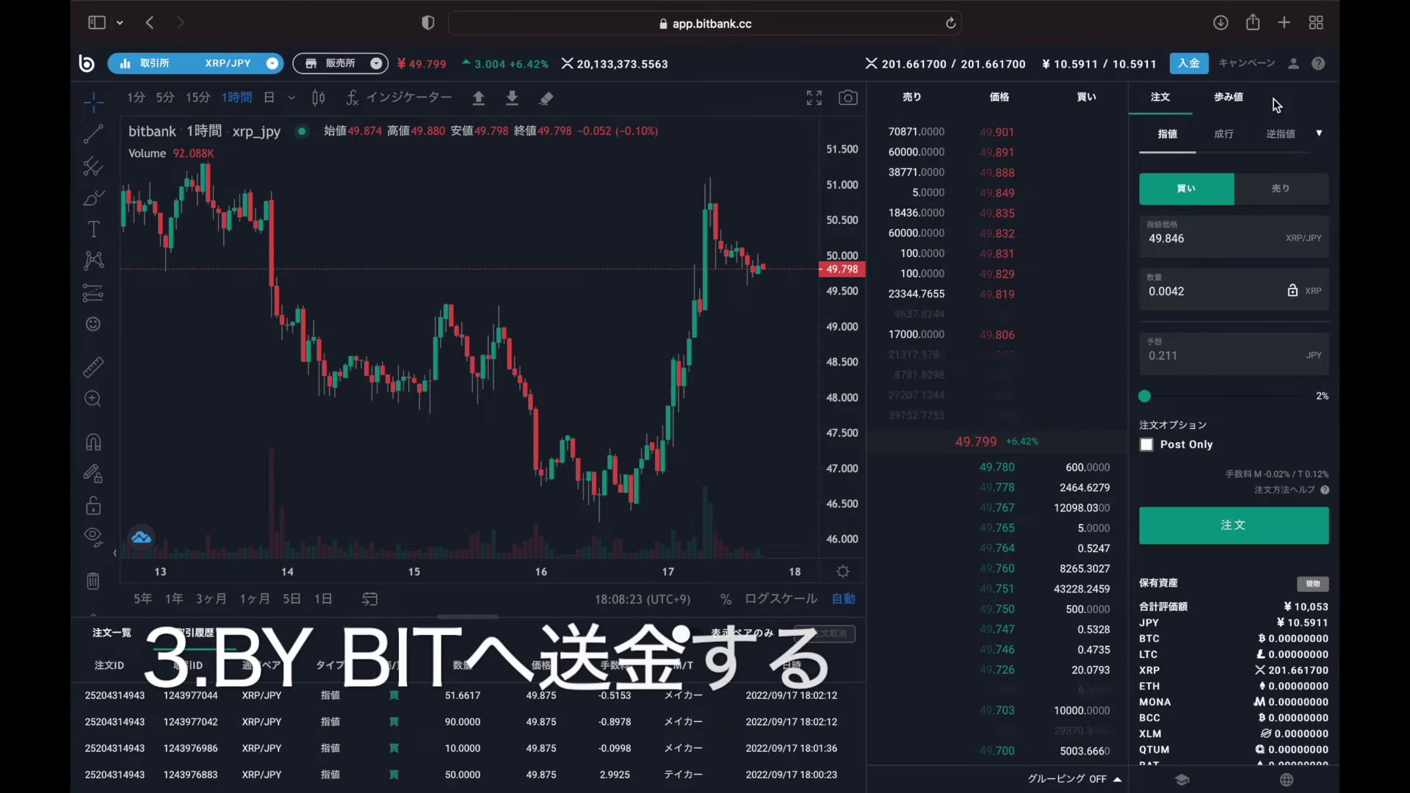
Open the withdrawal page (出金) for Ripple (XRP) from the account options
left_click(1290, 63)
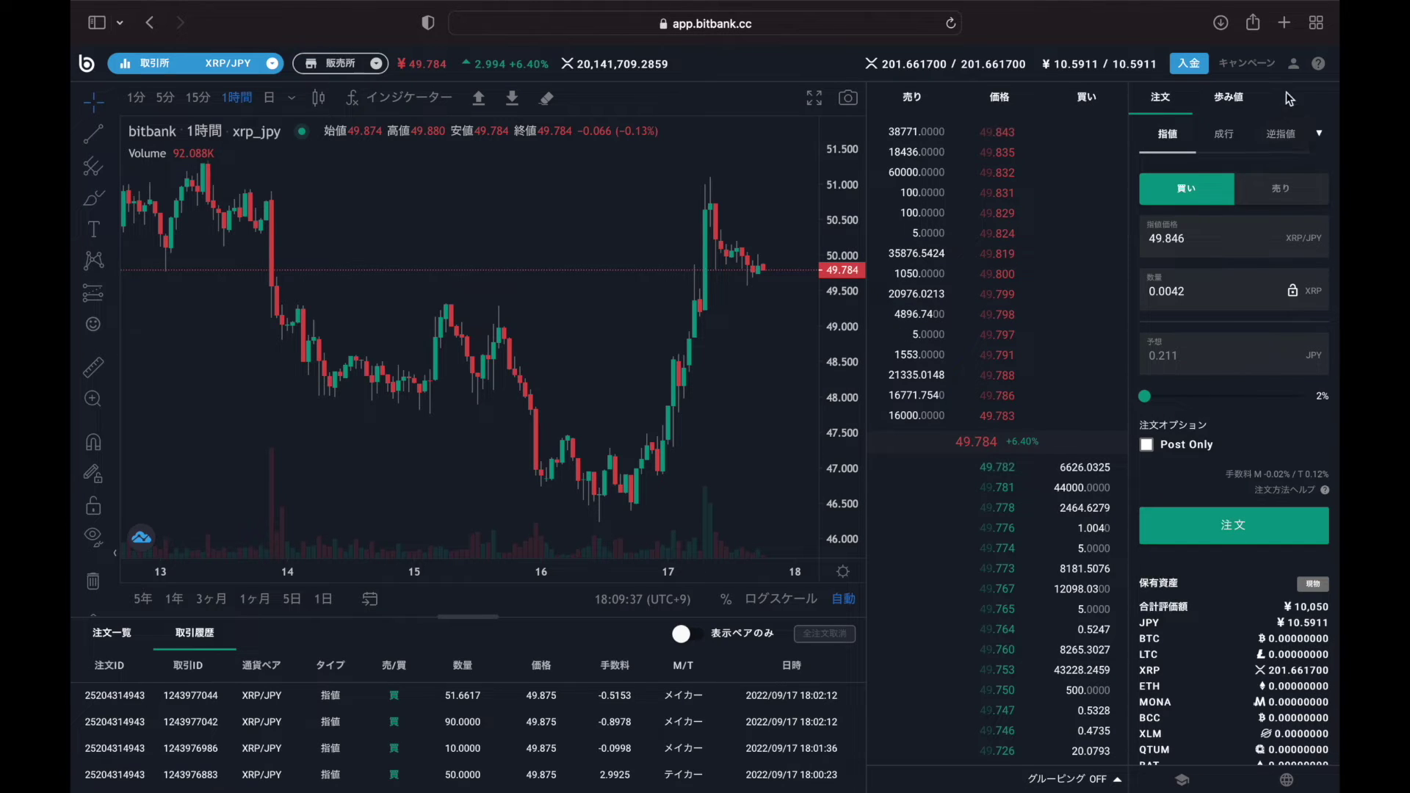
left_click(1294, 65)
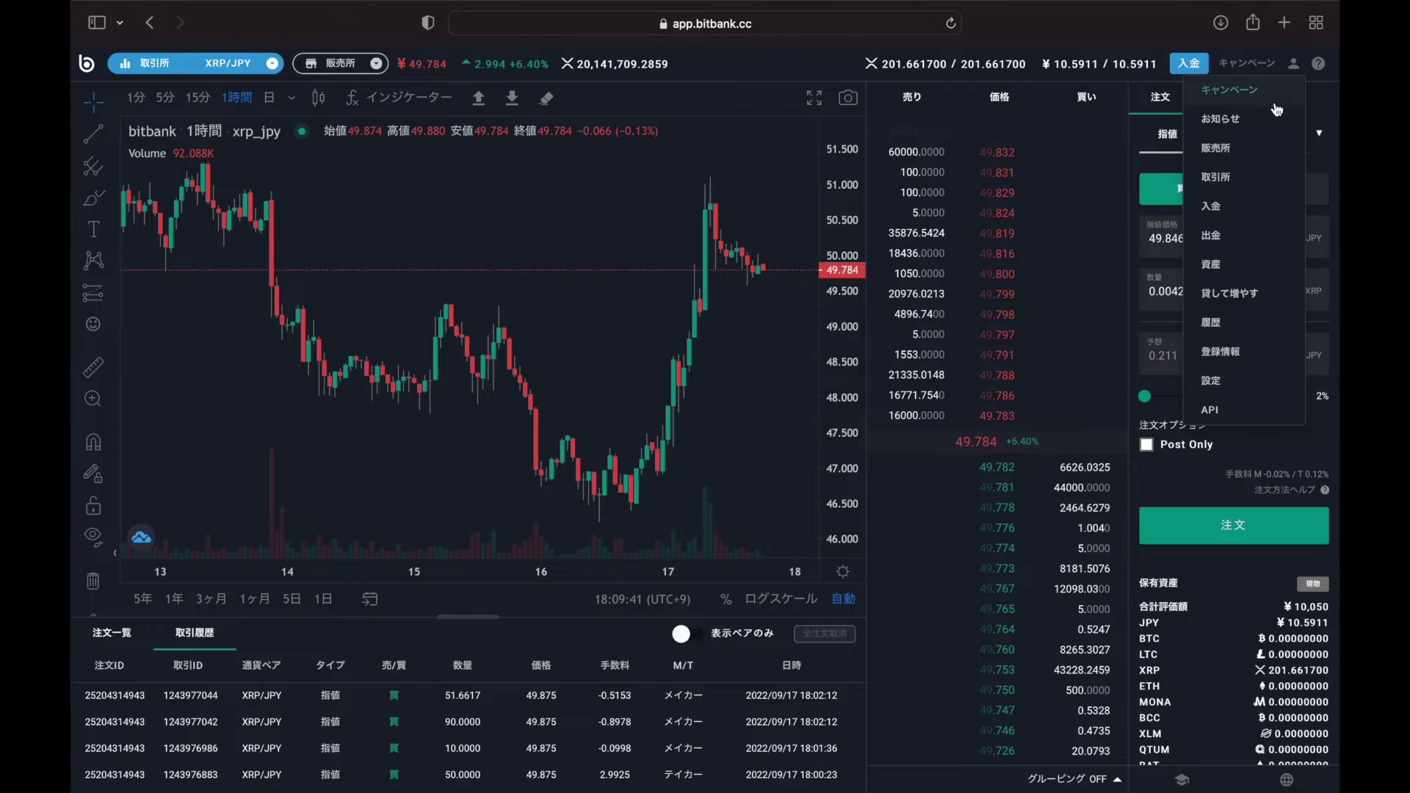
left_click(1216, 236)
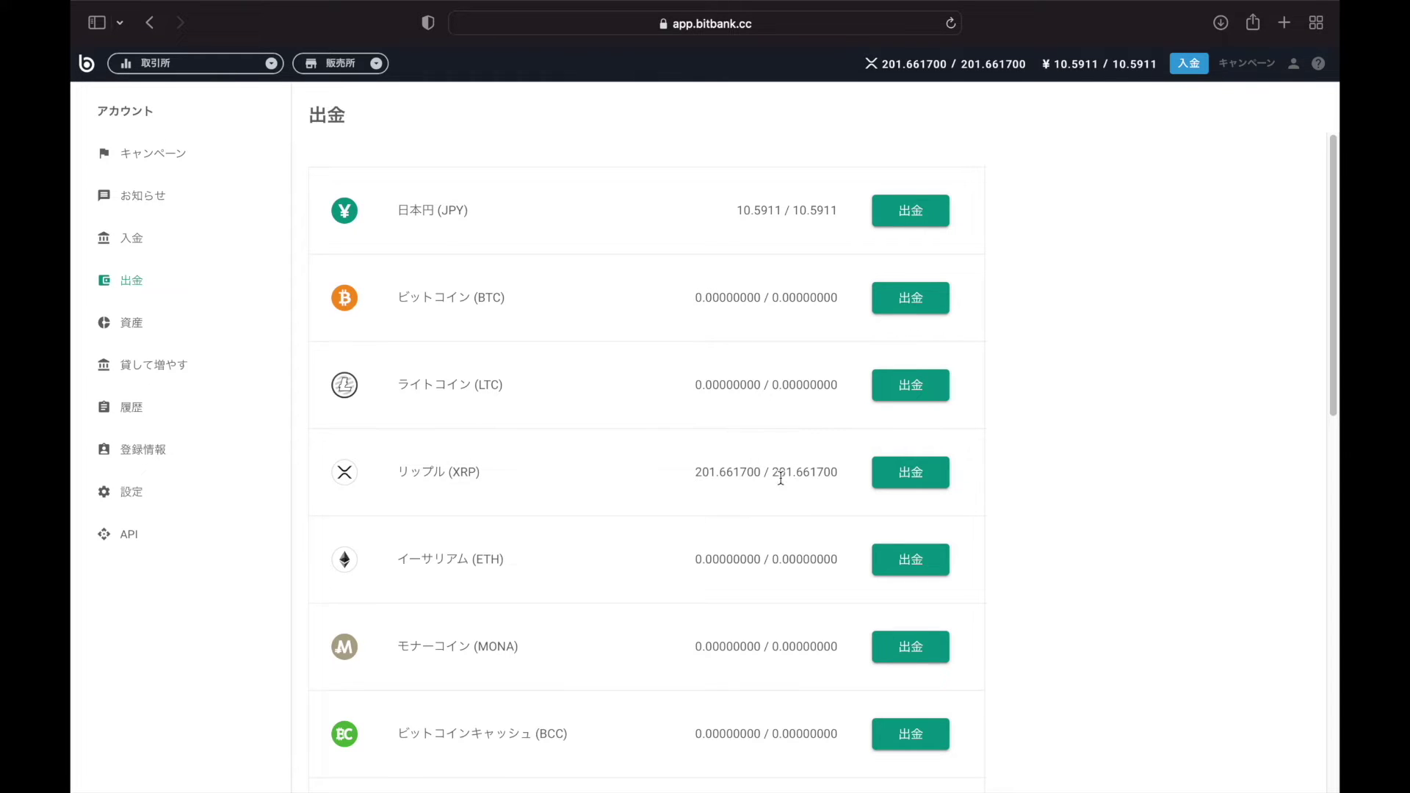
left_click(911, 478)
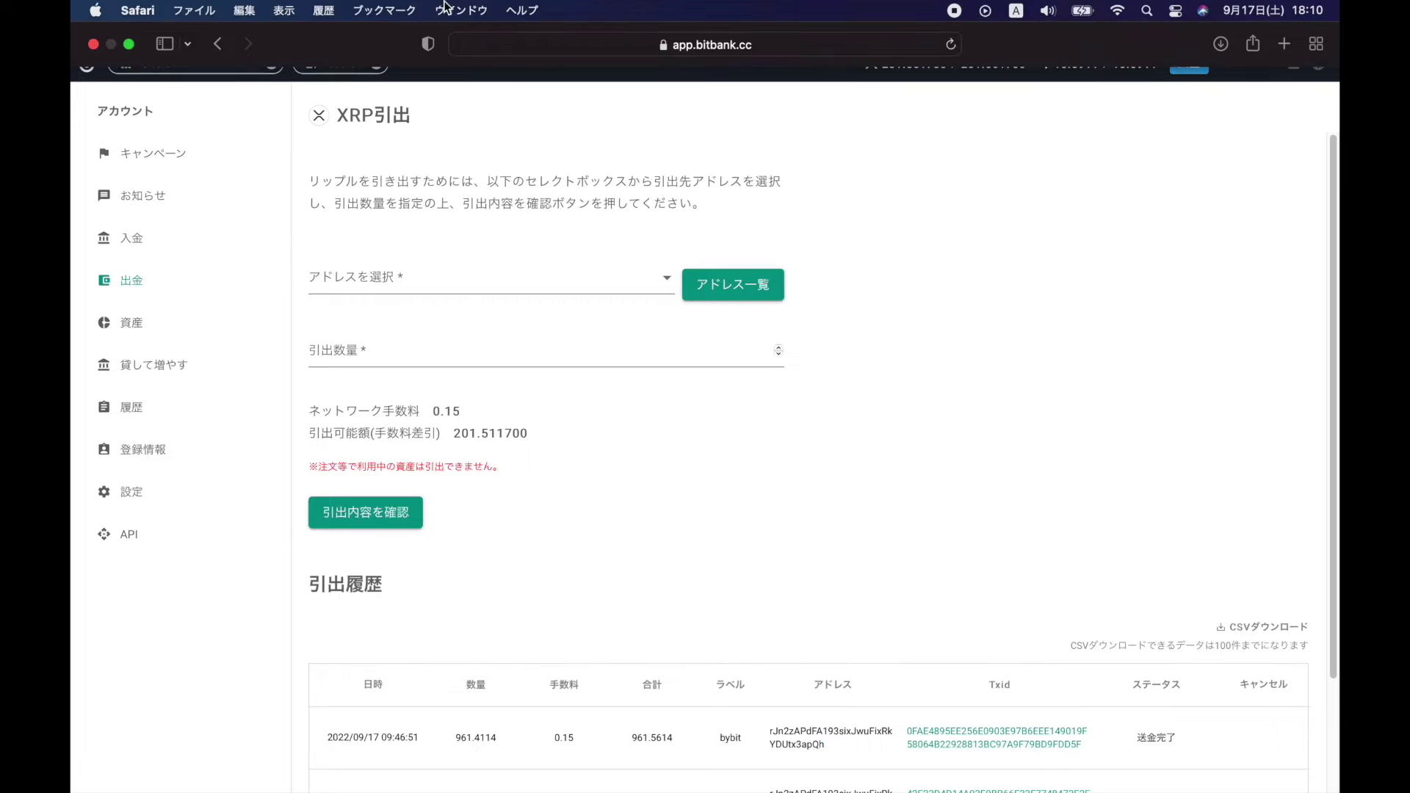
Open the form for adding an XRP withdrawal address from the address list and set its label to bybit
left_click(723, 291)
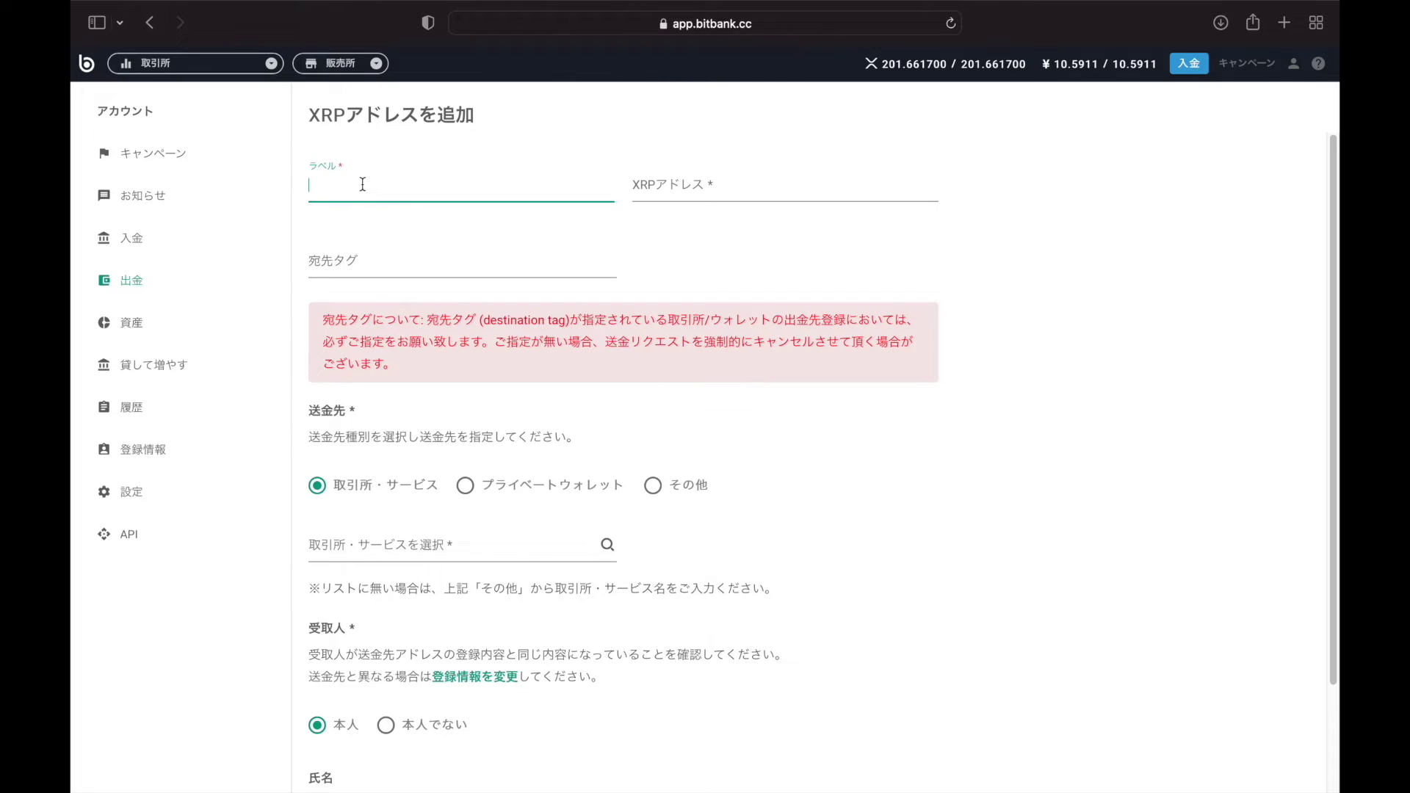
type("bibit")
left_click(701, 184)
Switch to the Bybit site and open the spot (現物) asset balances
mouse_move(153, 33)
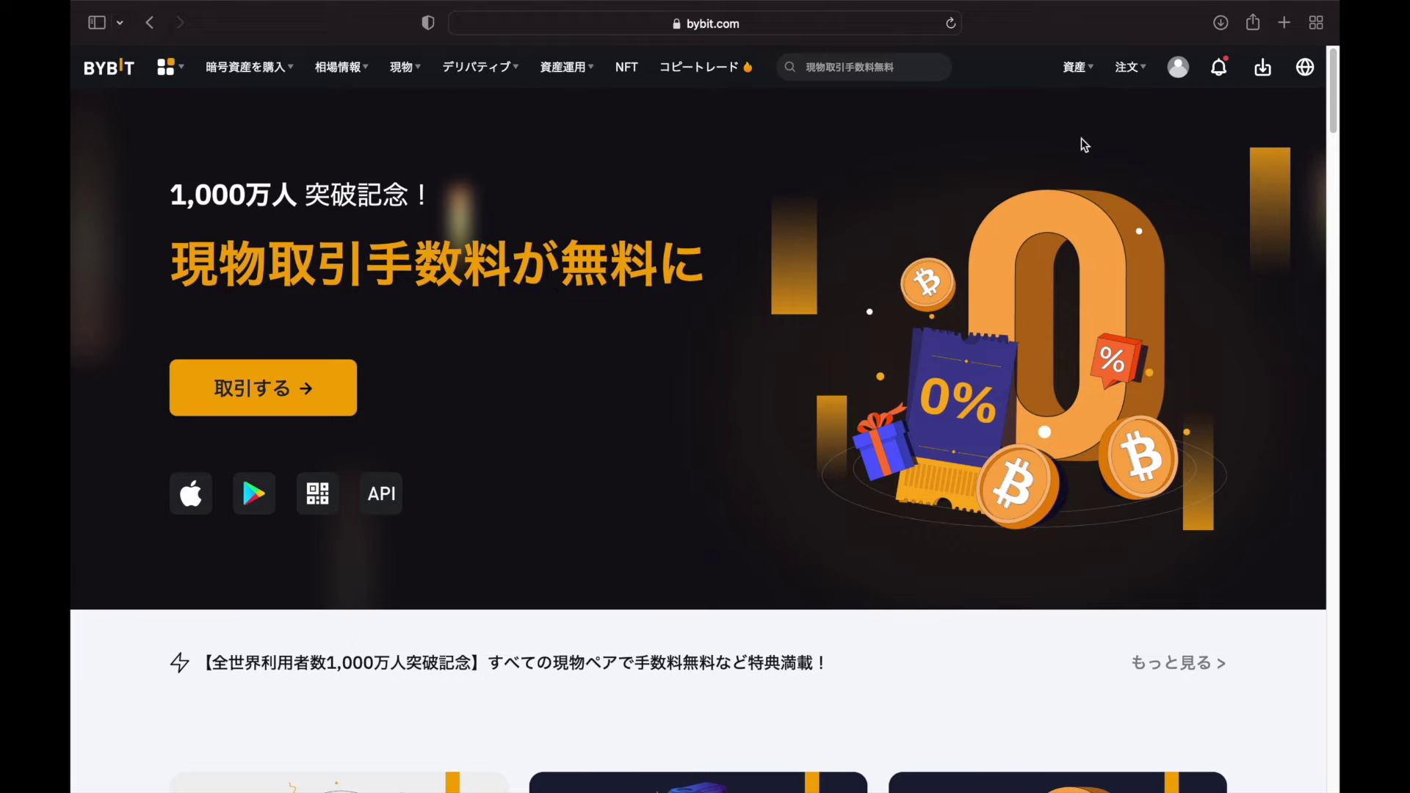
mouse_move(1082, 82)
left_click(1083, 78)
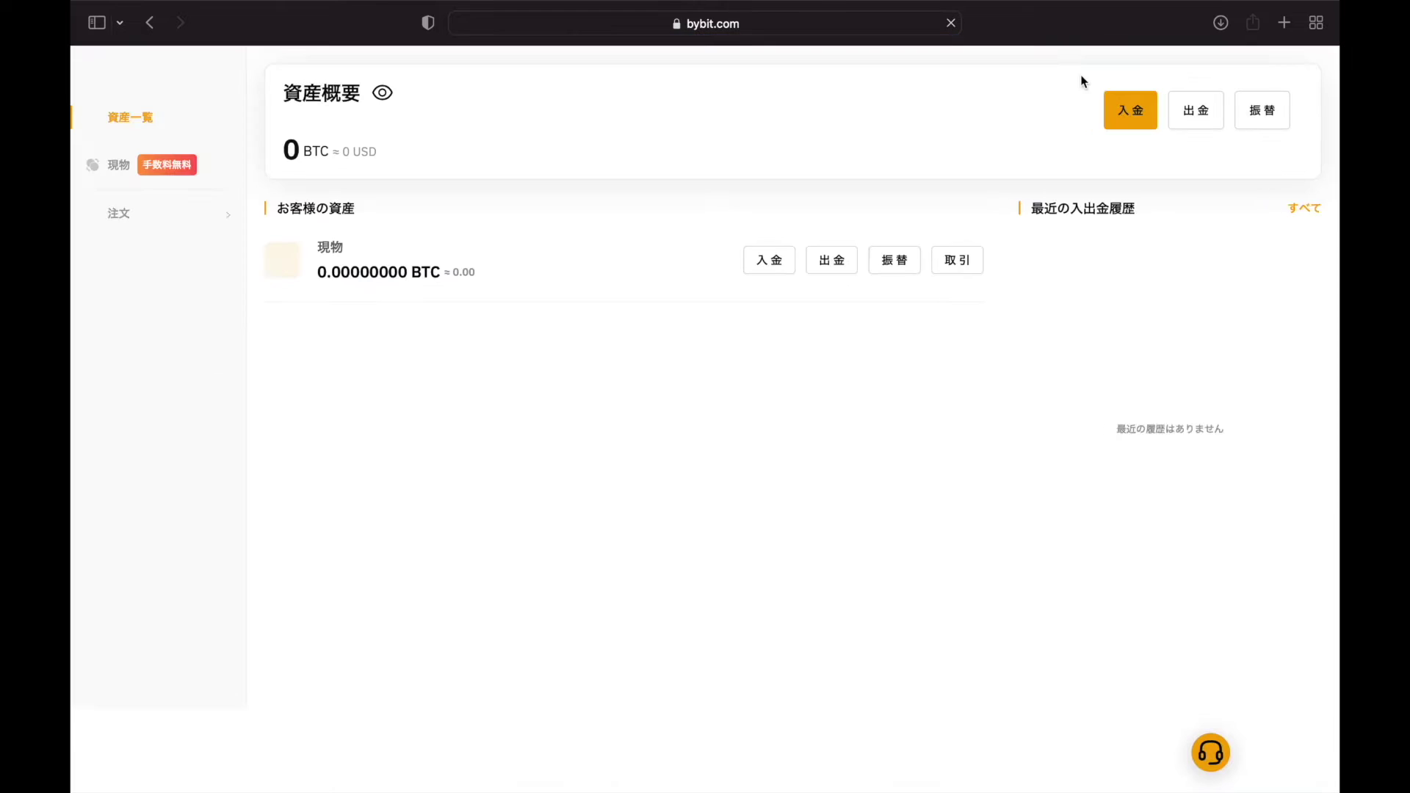
left_click(121, 205)
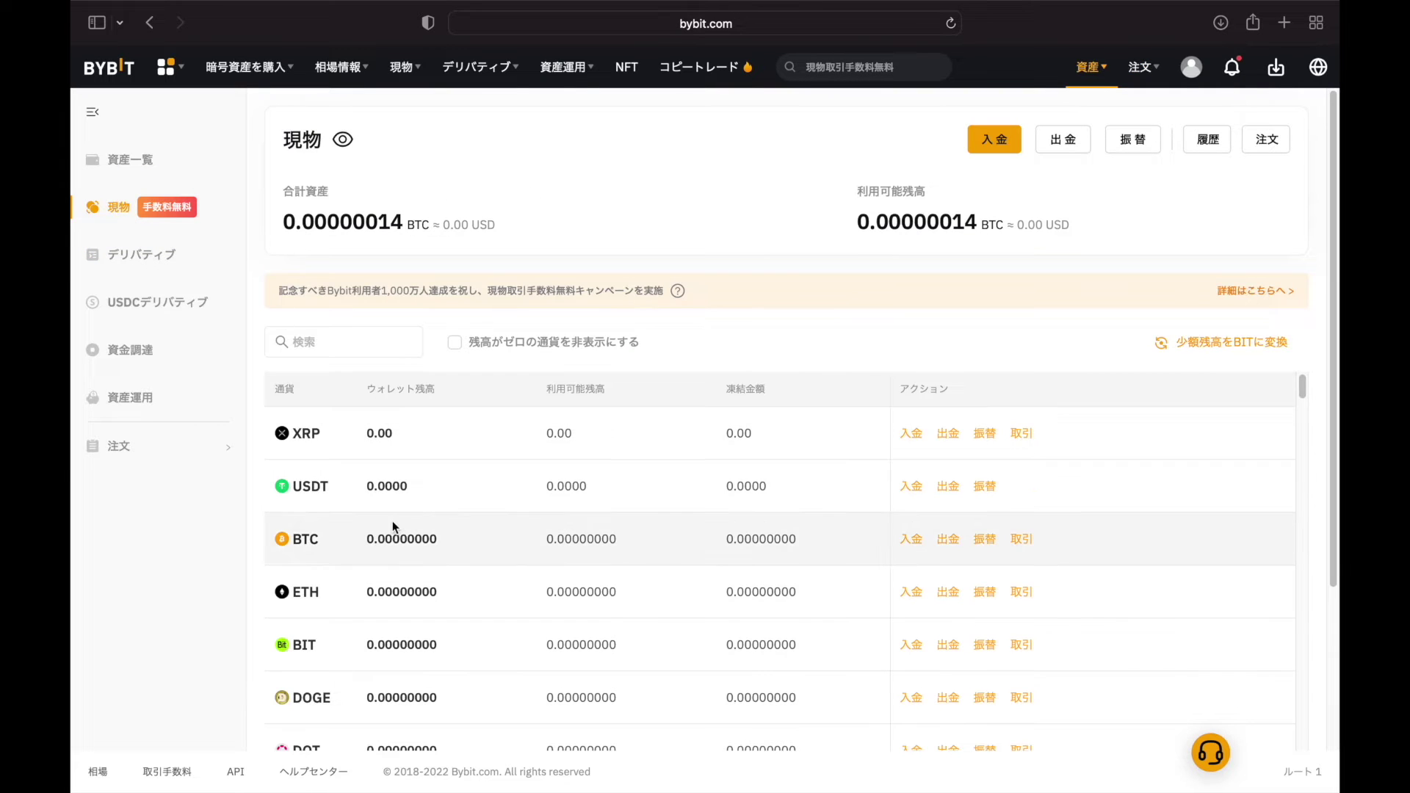
scroll(393, 522, "down", 1)
scroll(392, 521, "up", 1)
scroll(392, 522, "down", 1)
scroll(392, 521, "up", 1)
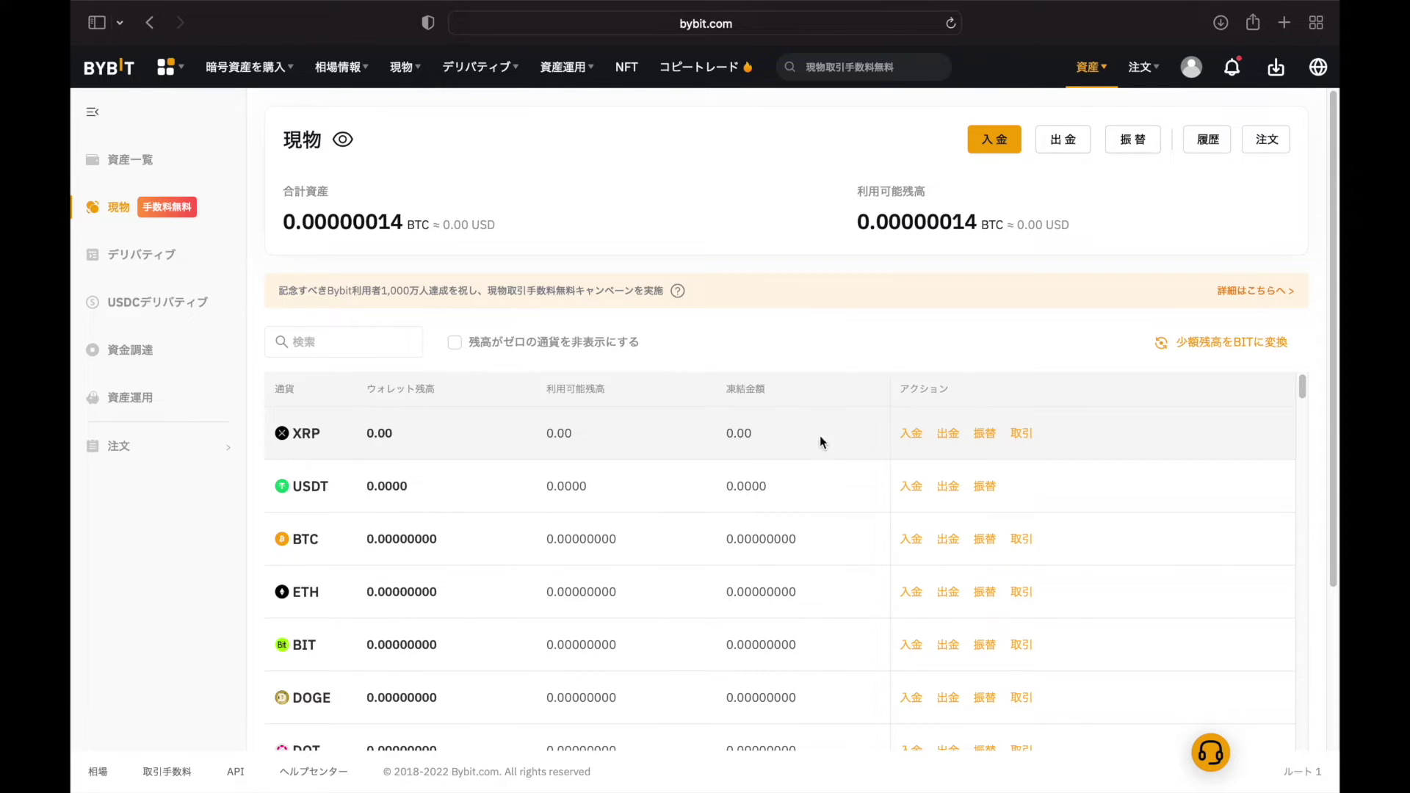
Open the XRP deposit details, acknowledge the address and tag notice, and copy the XRP wallet address
left_click(907, 441)
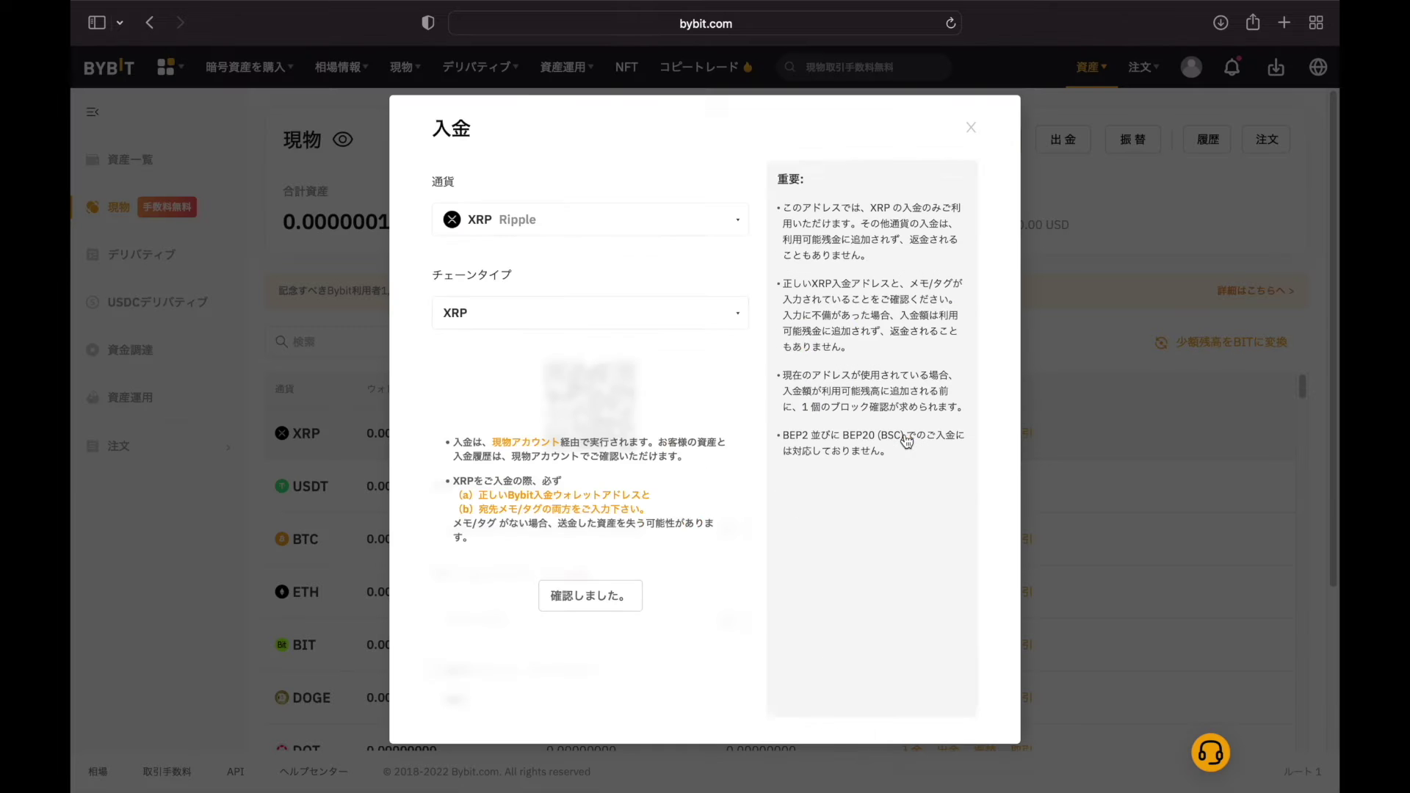
left_click(592, 597)
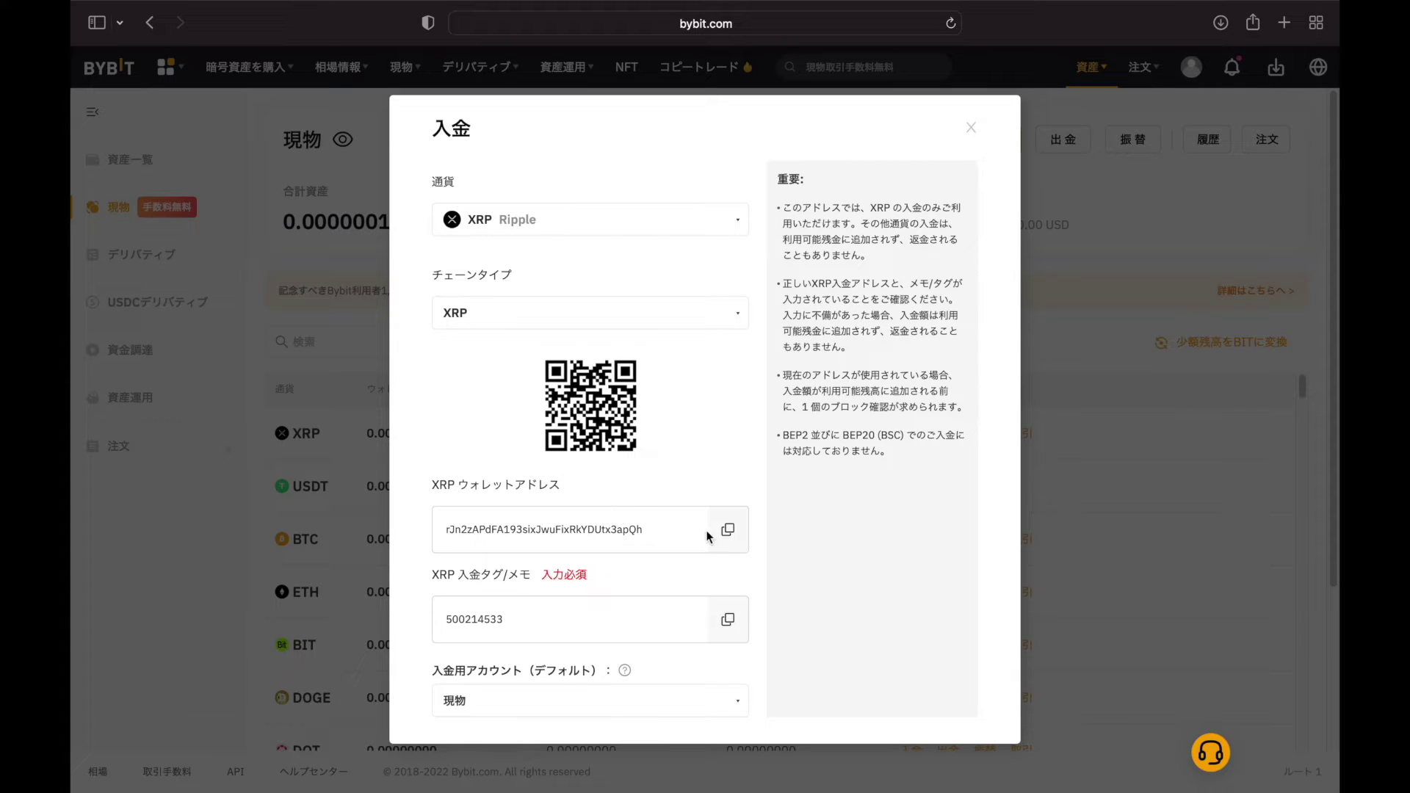
left_click(728, 530)
Switch back to bitbank and paste the copied wallet address as the XRP address of the new withdrawal destination
mouse_move(280, 3)
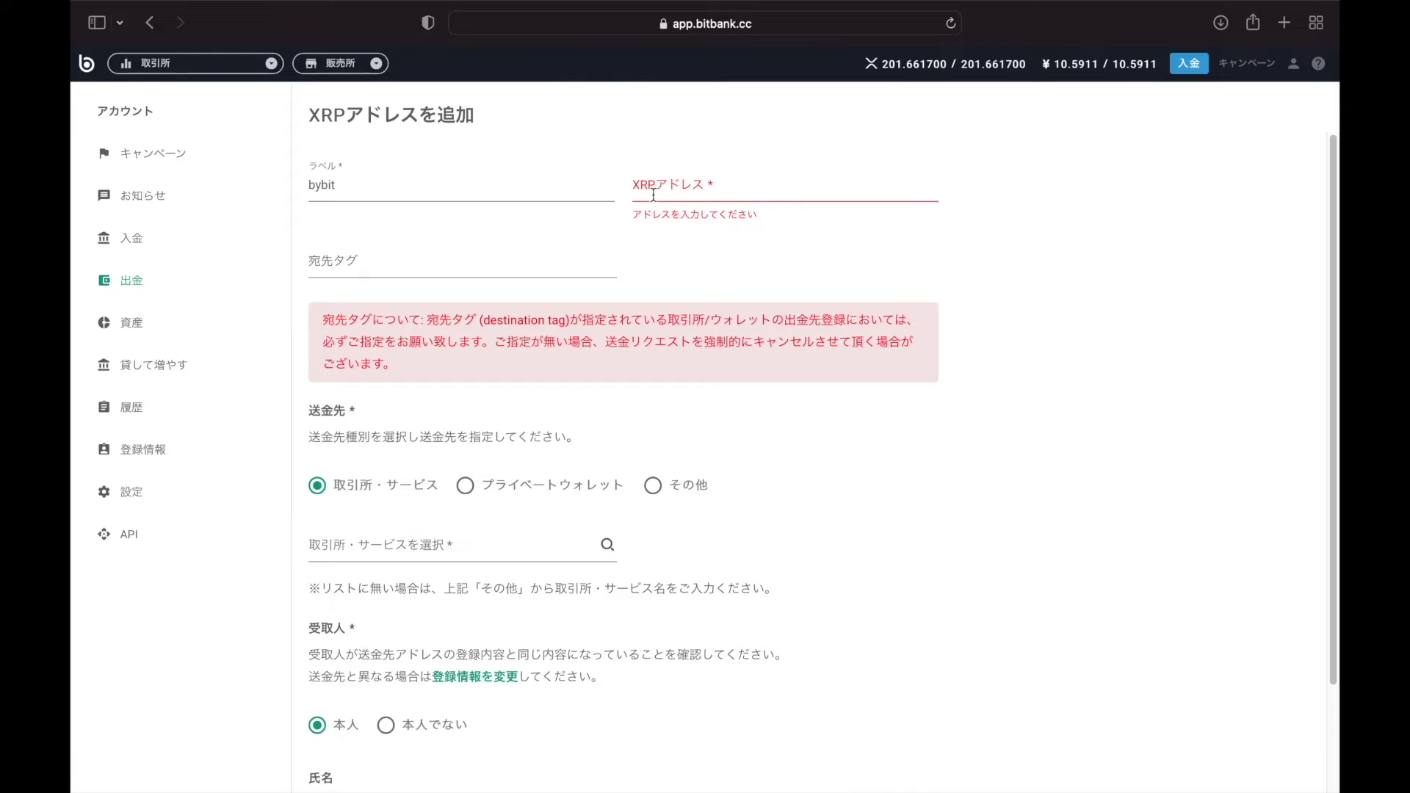
left_click(649, 186)
right_click(651, 187)
left_click(676, 234)
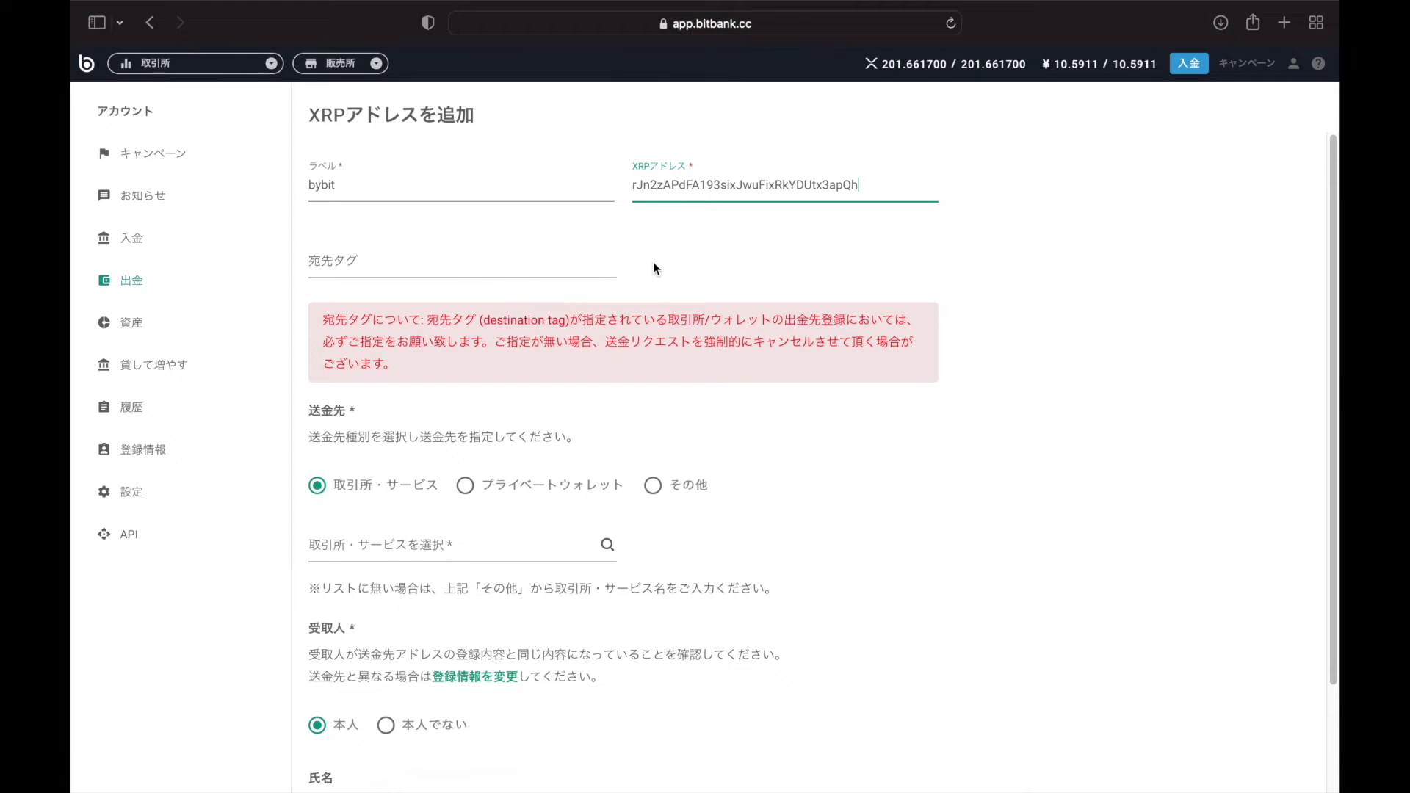
Copy the XRP deposit tag/memo from Bybit and paste it as the destination tag (宛先タグ) in the bitbank form
mouse_move(124, 22)
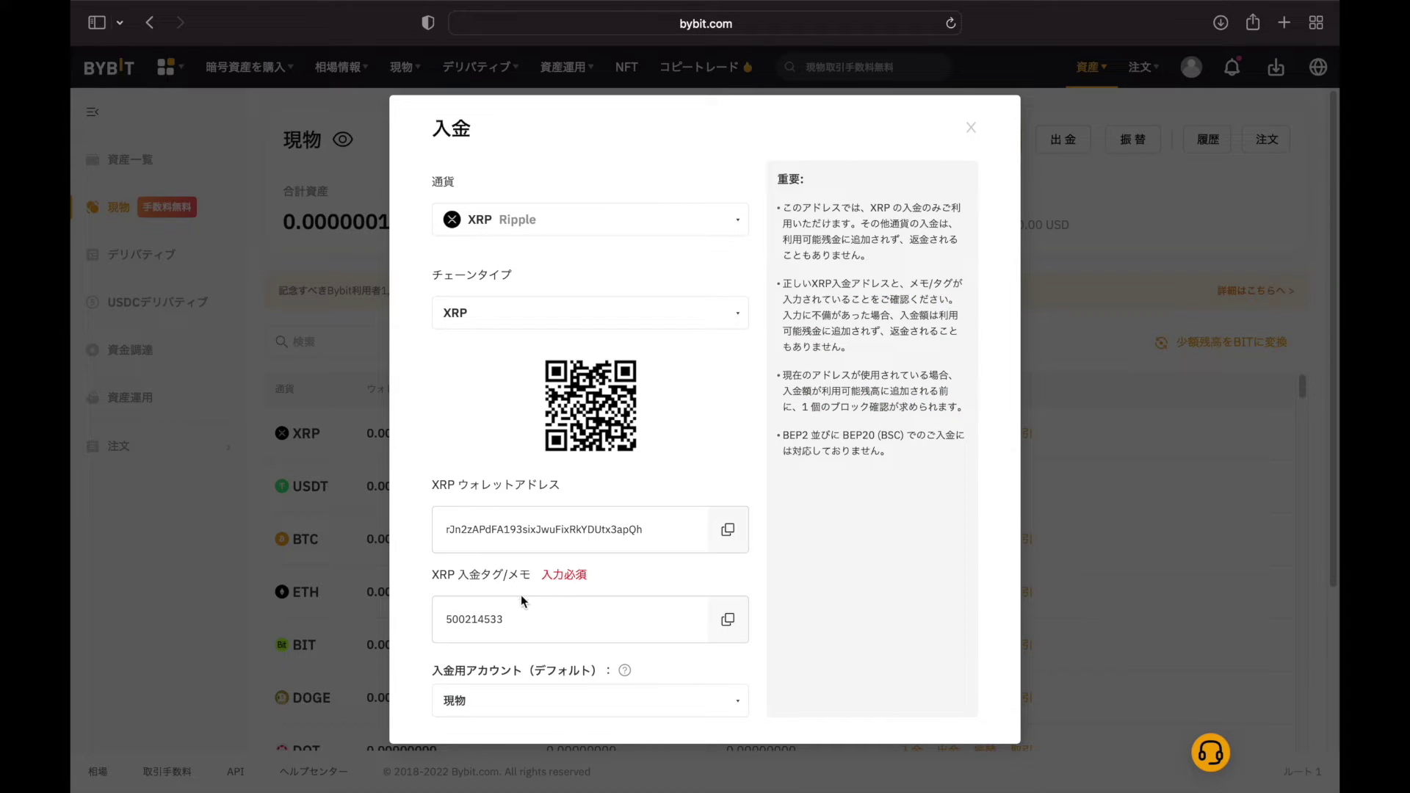
left_click(728, 623)
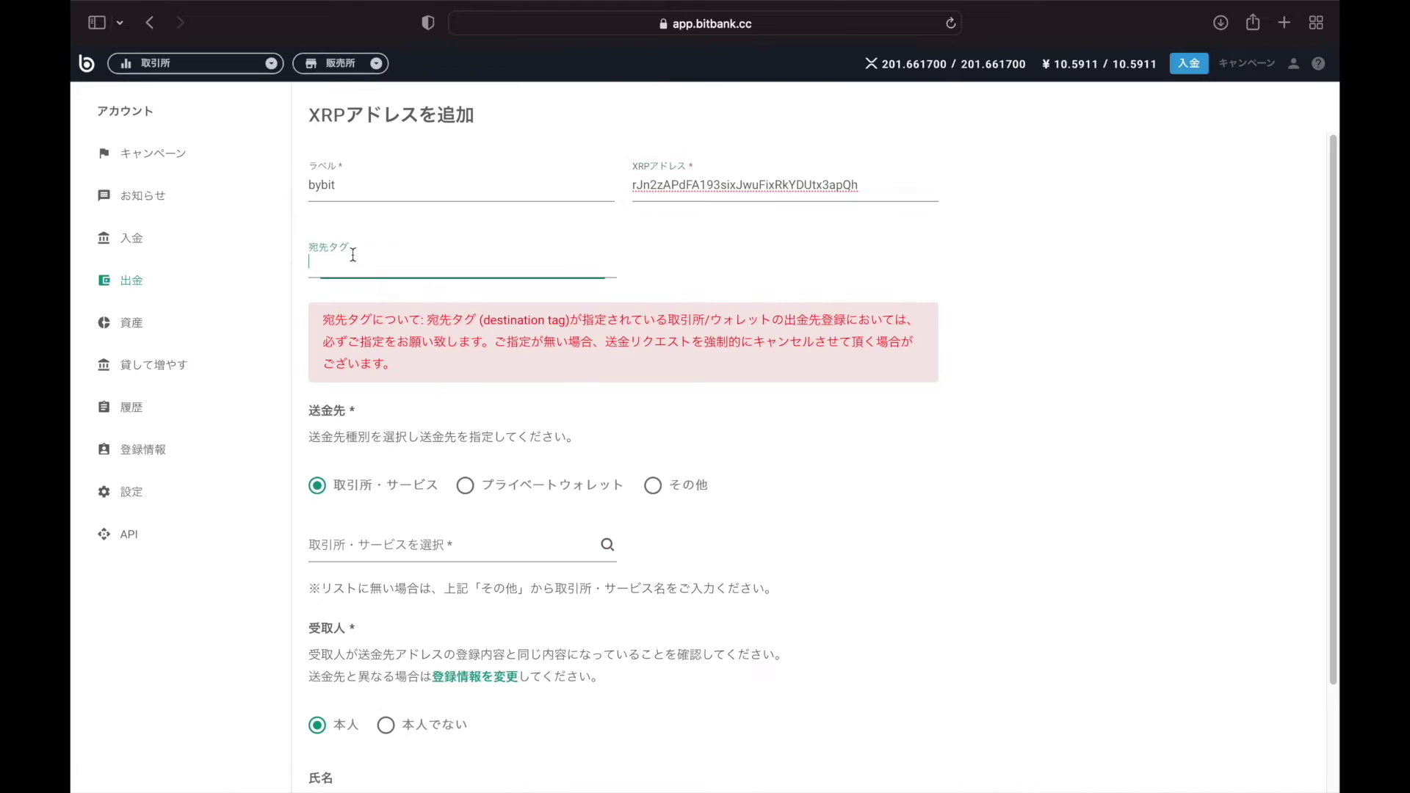
right_click(353, 254)
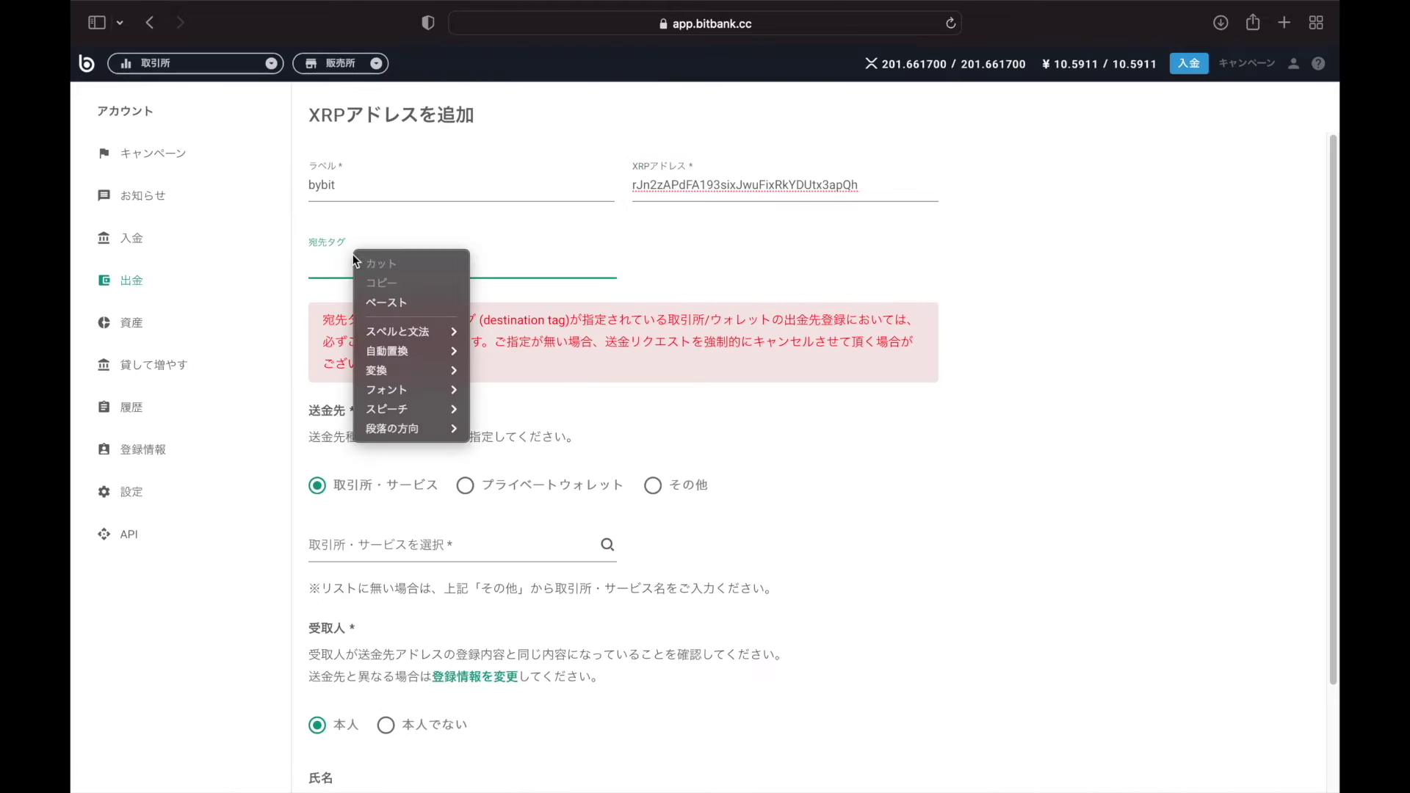
left_click(376, 301)
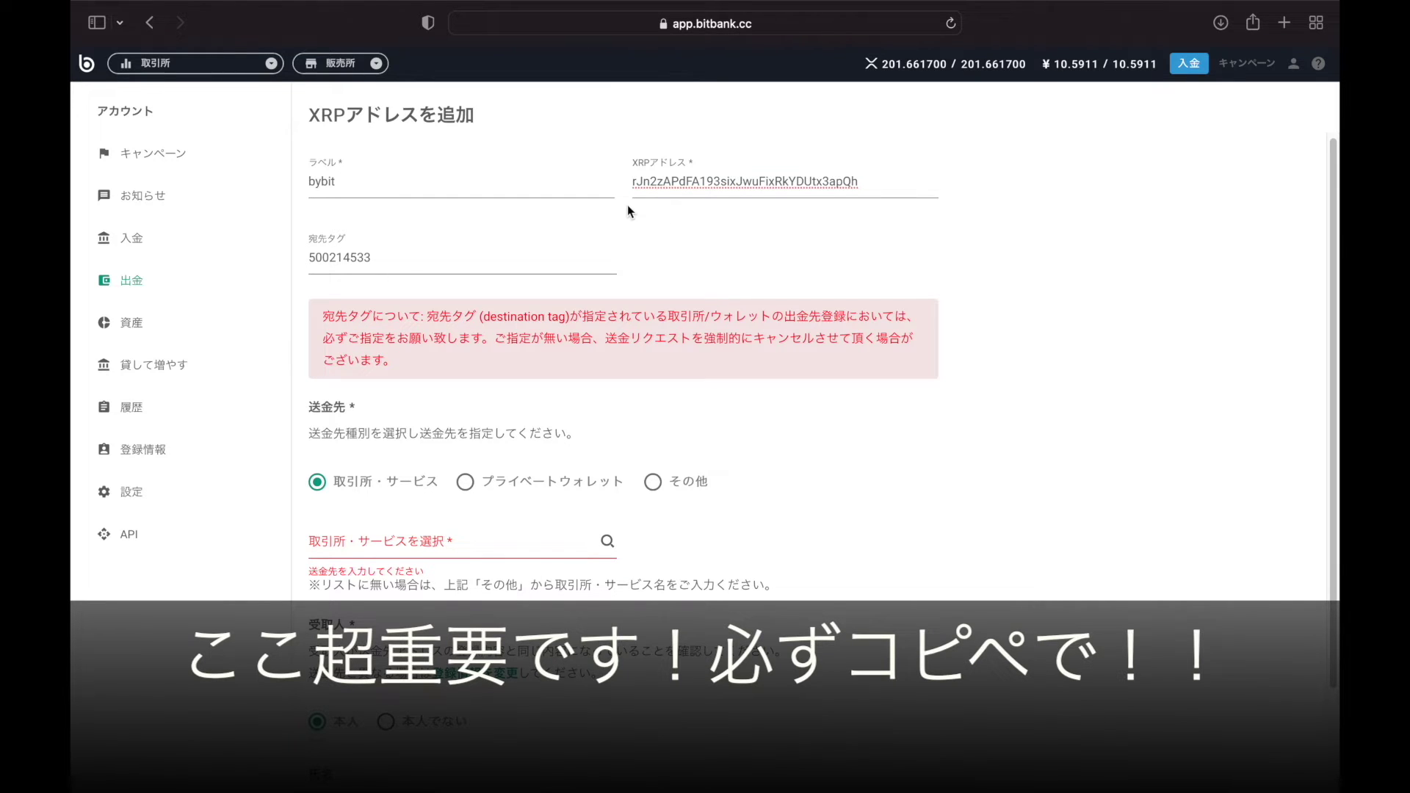
Choose Bybit.com as the destination exchange/service for the new XRP address
left_click(551, 542)
scroll(541, 604, "down", 8)
scroll(508, 646, "down", 5)
scroll(504, 648, "up", 1)
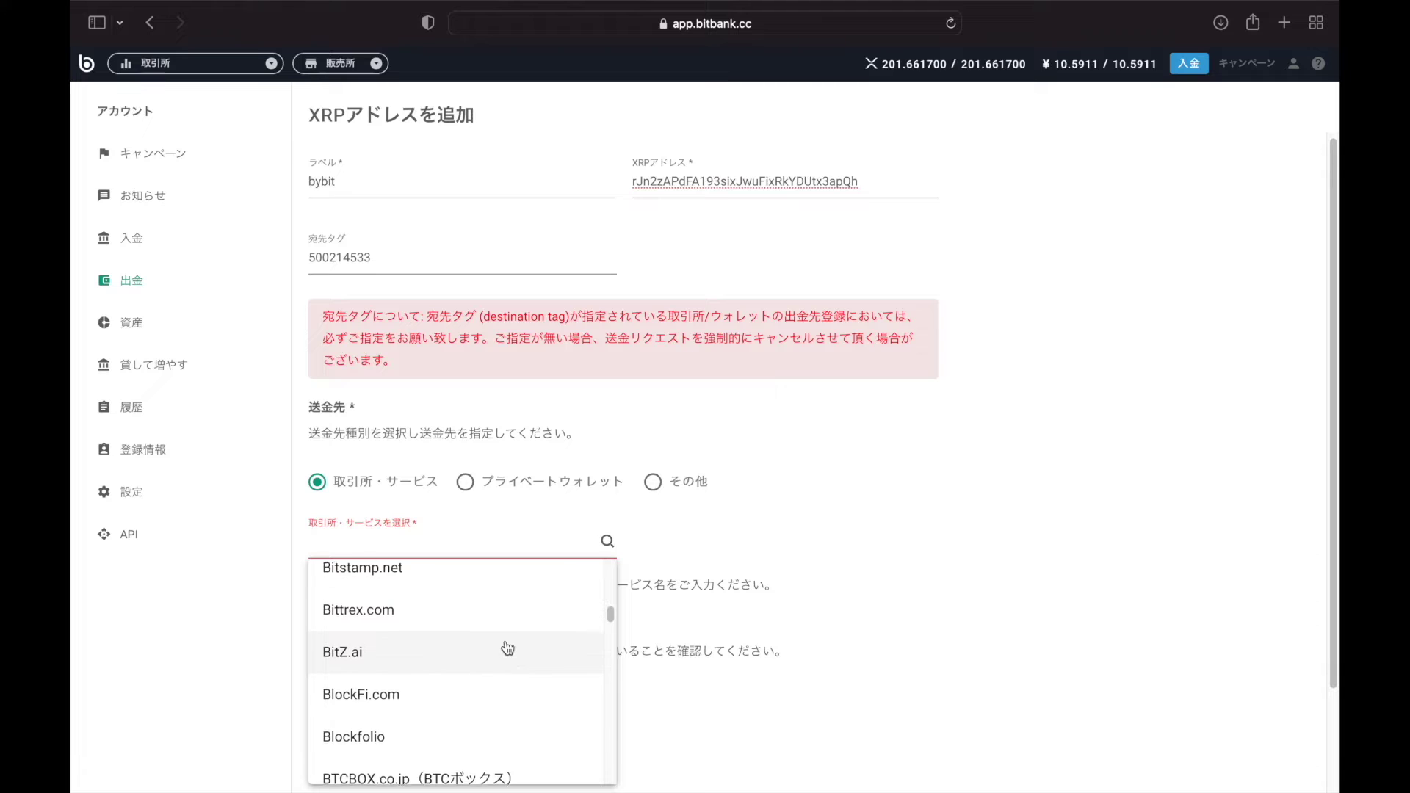
scroll(400, 677, "down", 5)
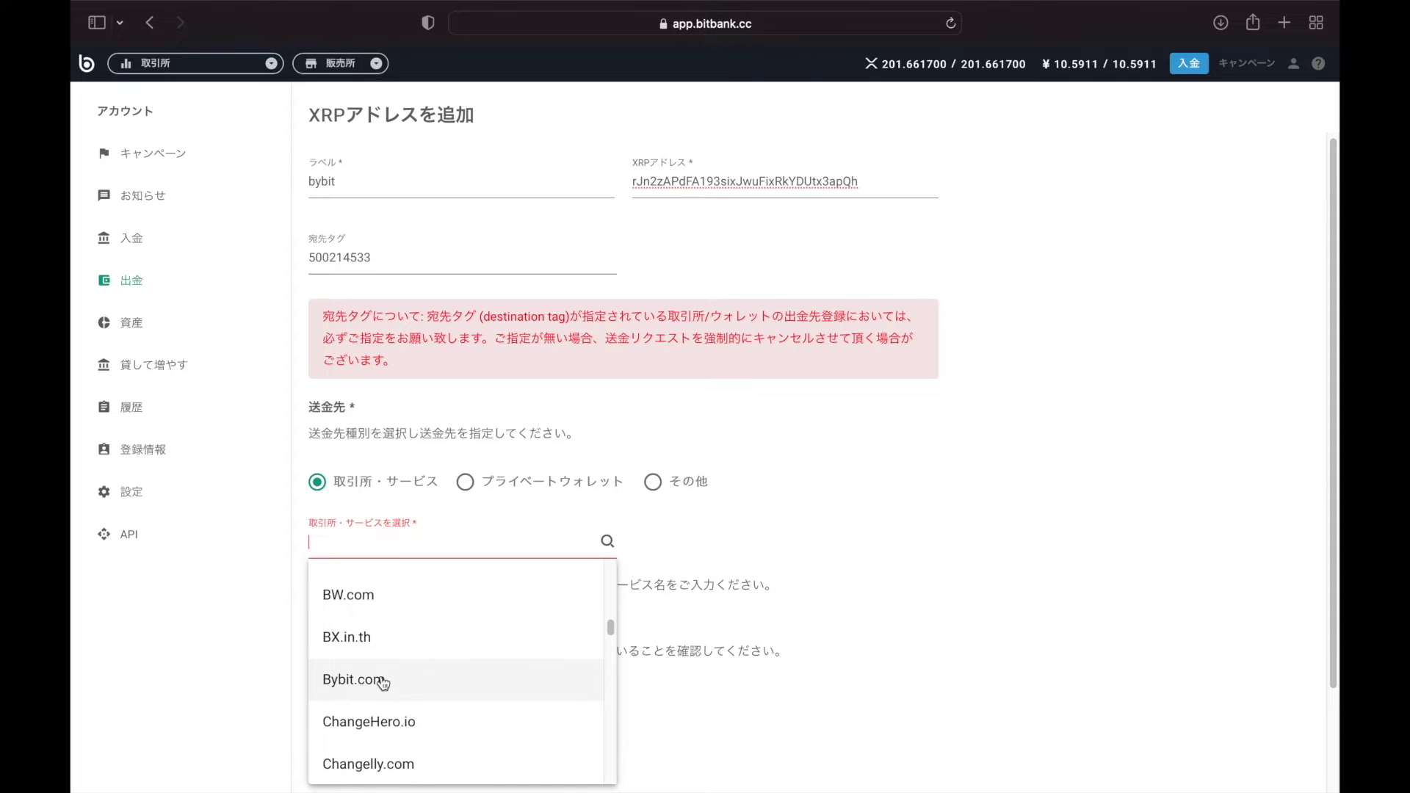
left_click(384, 683)
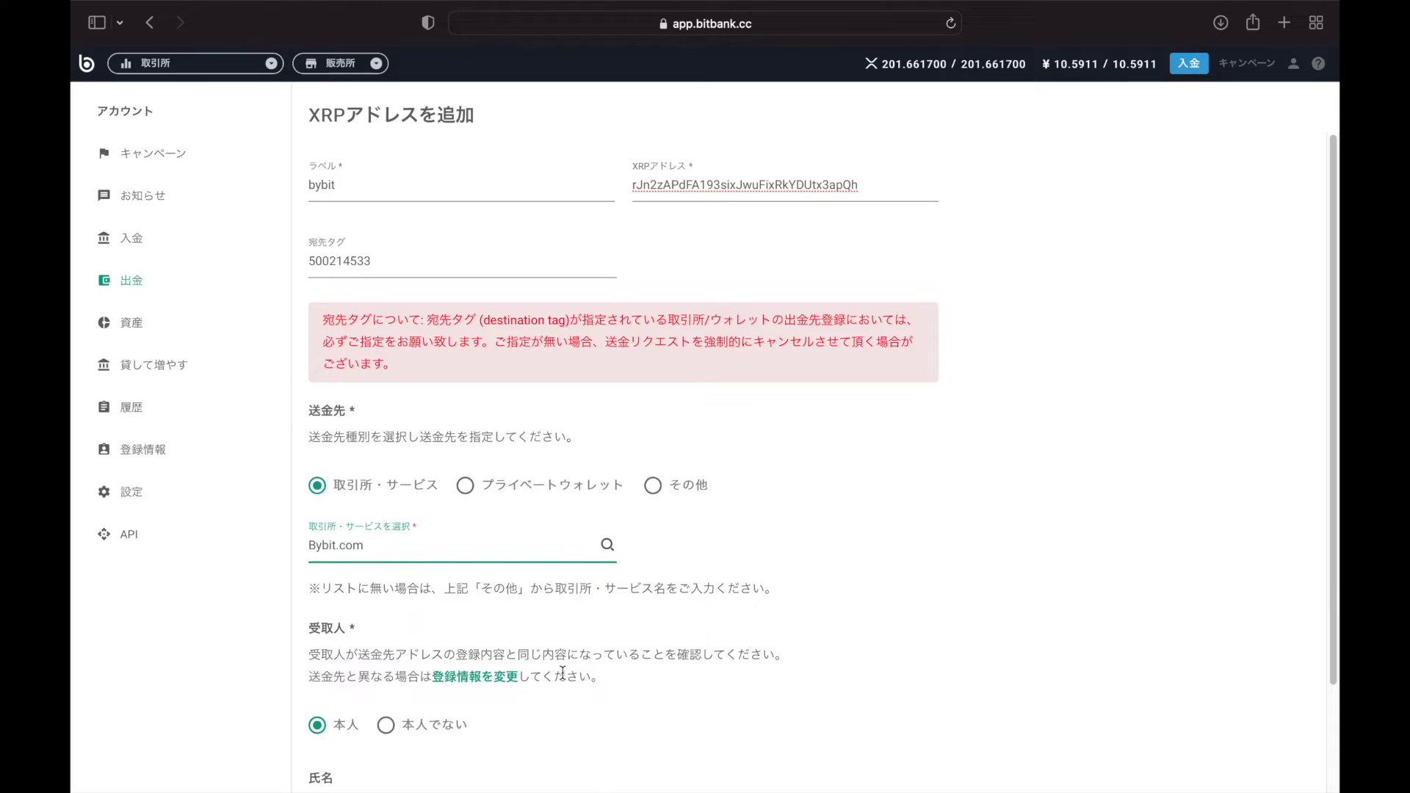
Return to the XRP withdrawal form without registering the new address and select the saved bybit address
key("super+bracketleft")
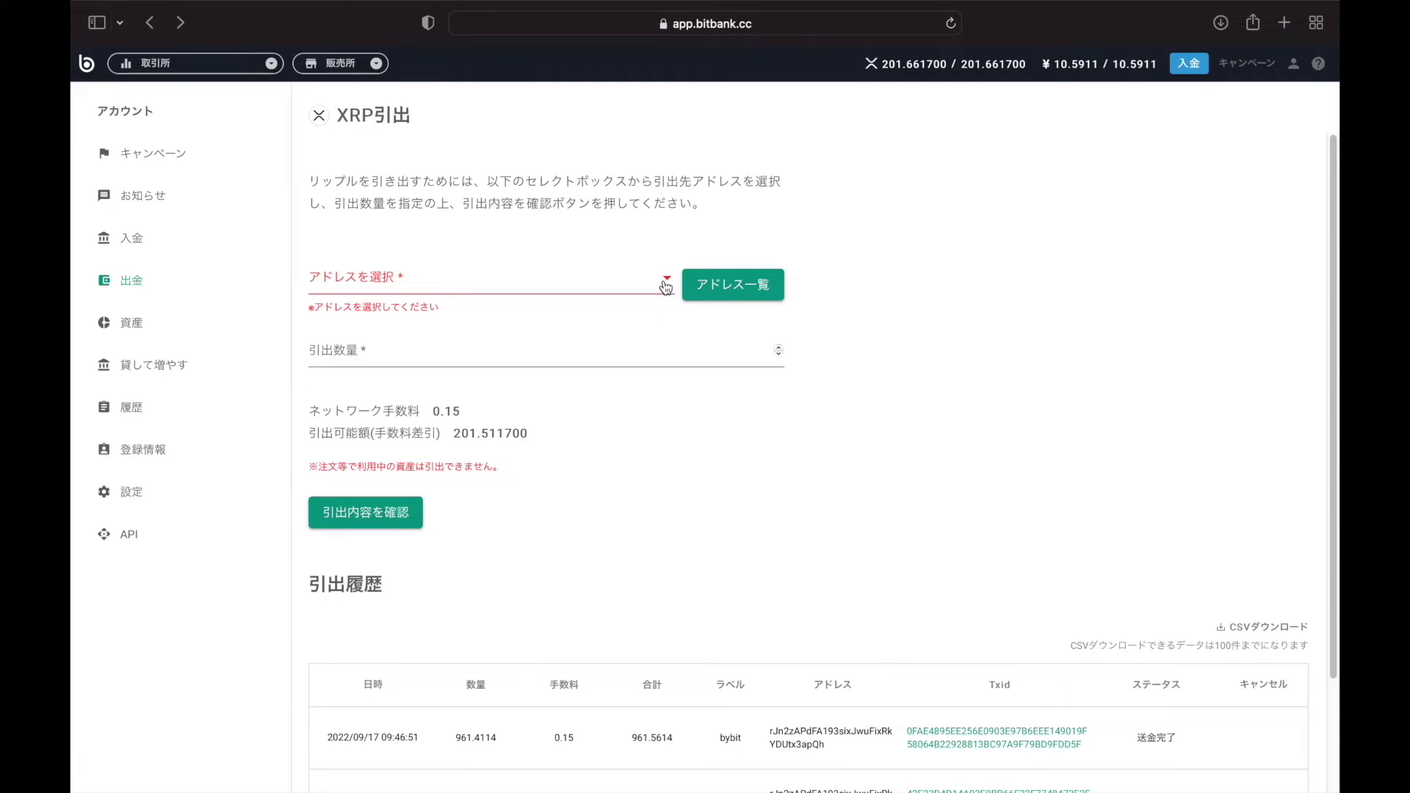
left_click(666, 283)
left_click(323, 285)
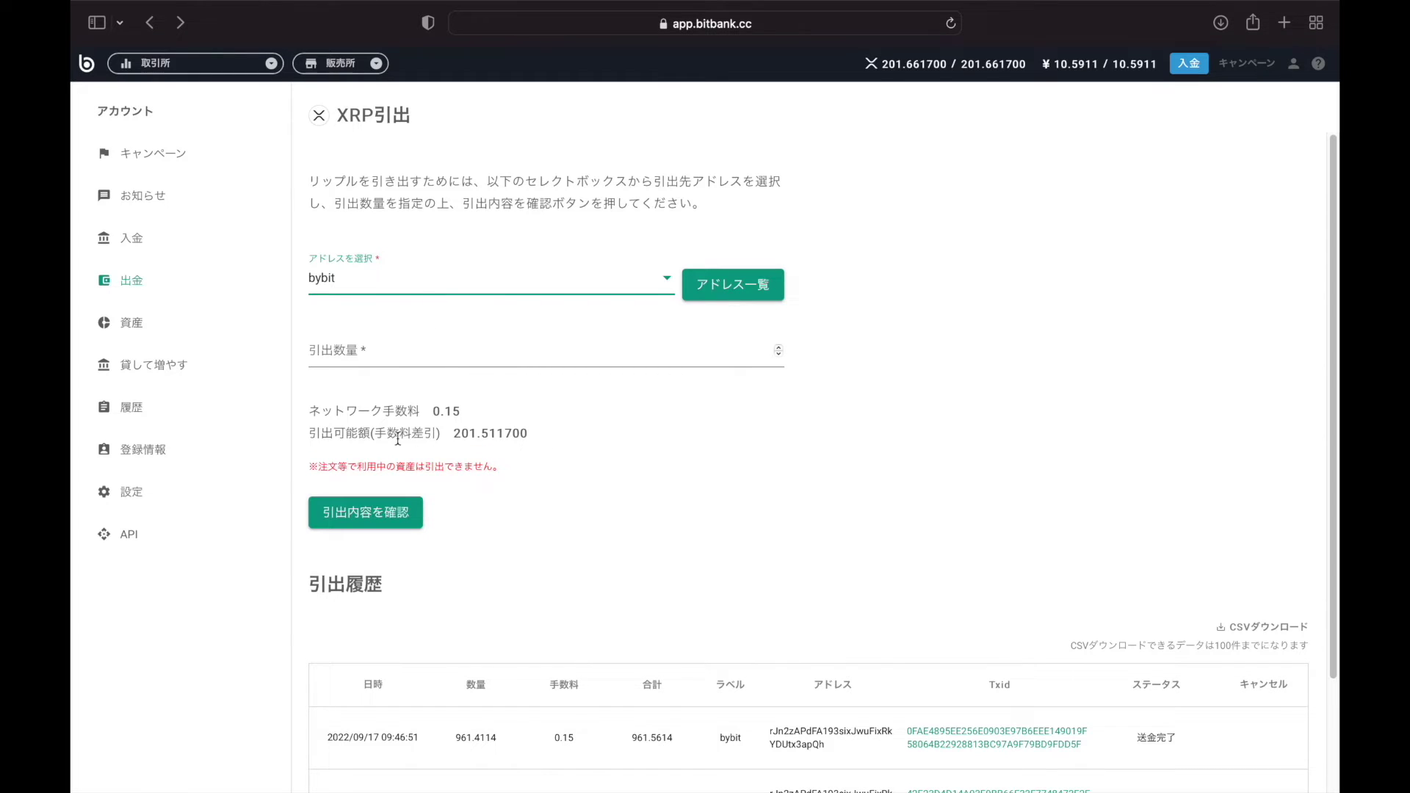
Copy the full withdrawable amount and enter it as the withdrawal quantity, 201.511700 XRP
left_click_drag(450, 432, 551, 433)
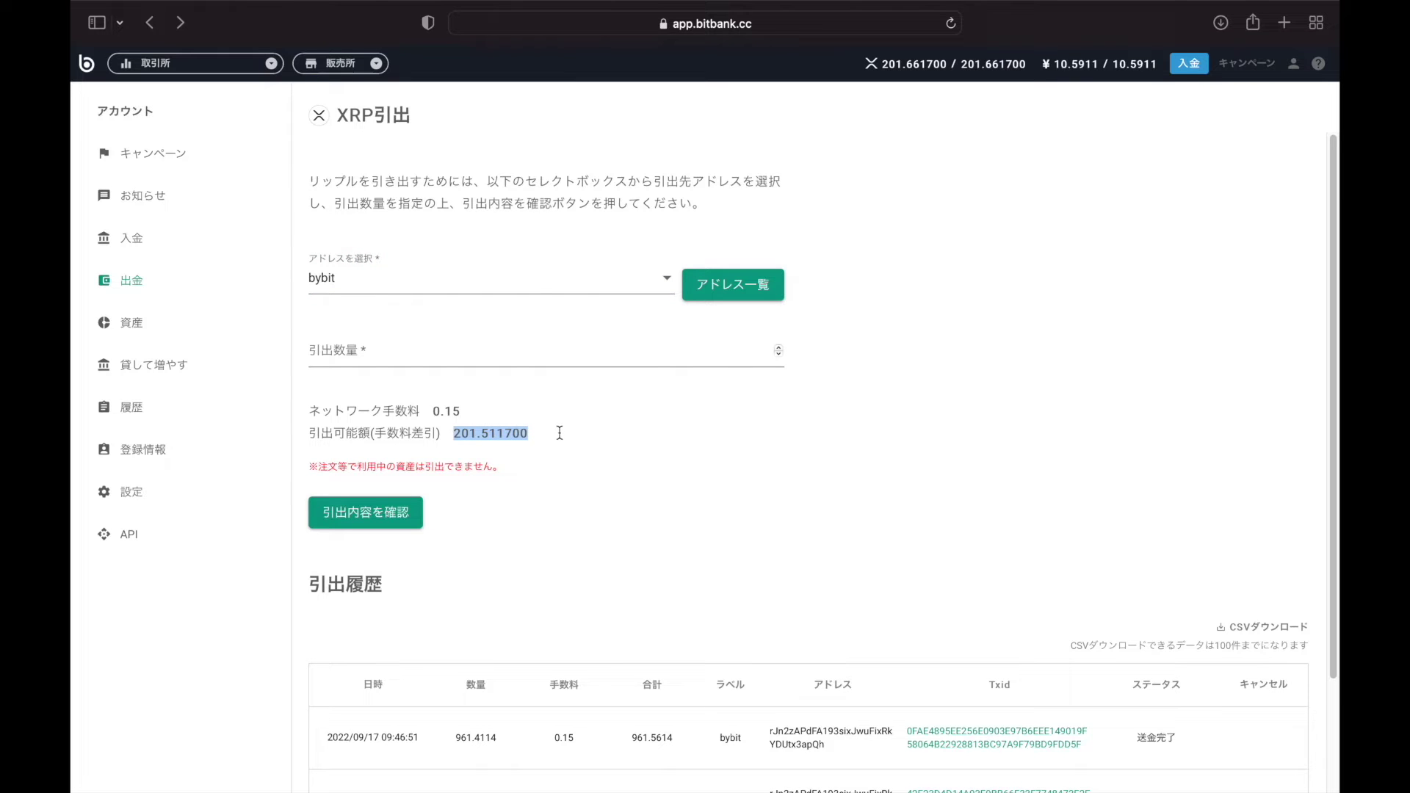
right_click(491, 429)
left_click(521, 486)
right_click(391, 352)
left_click(424, 402)
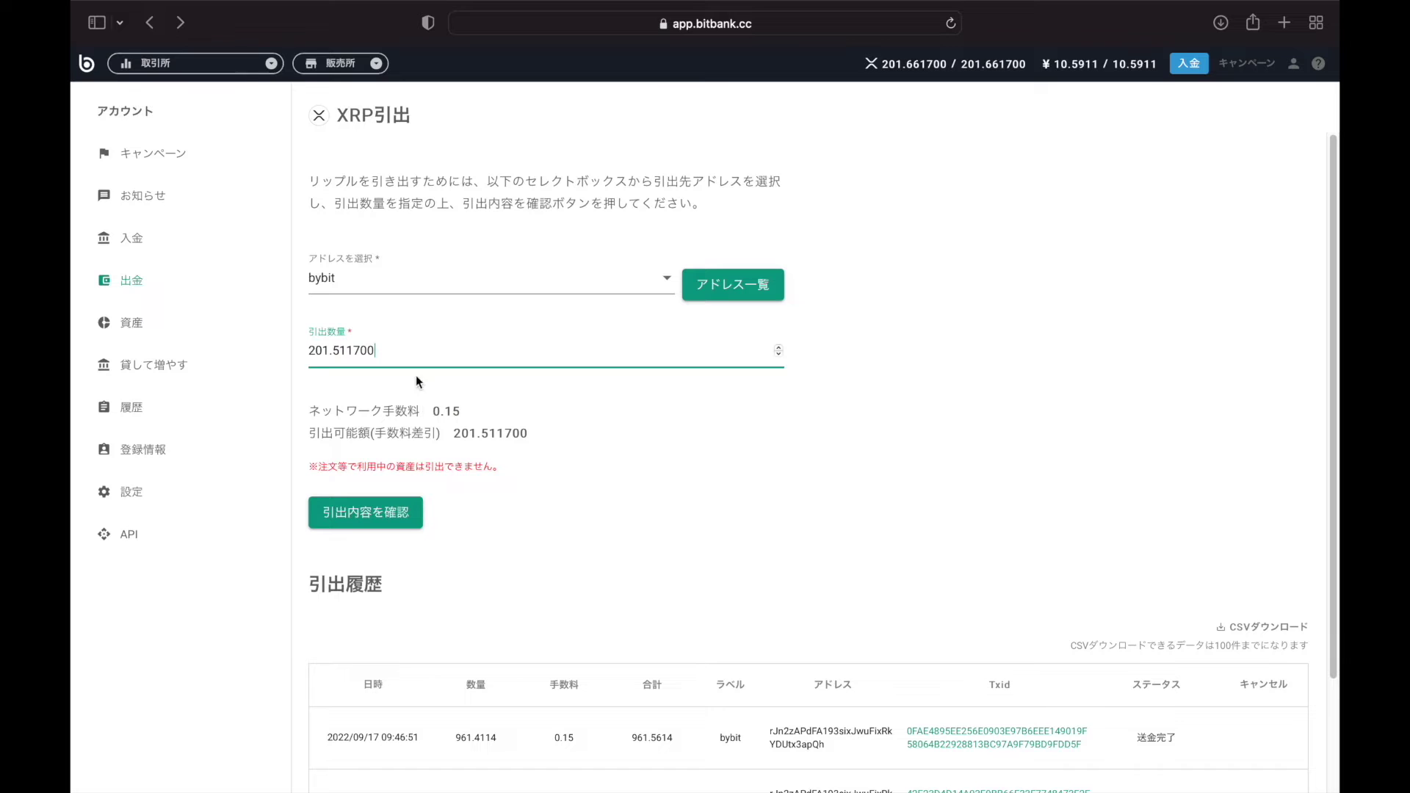
Review the XRP withdrawal, enter the two-factor authentication code and SMS verification code, submit the request and close the notice
left_click(387, 512)
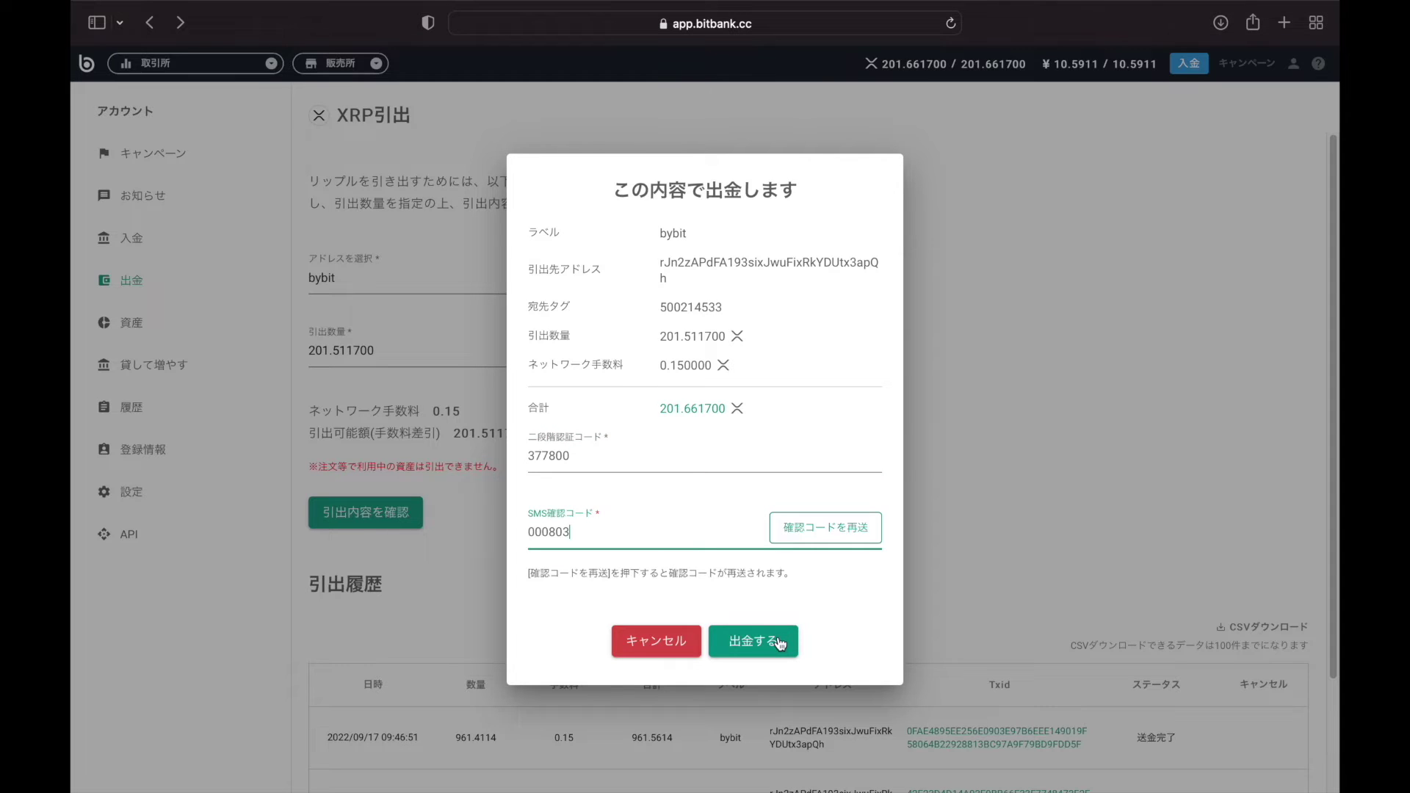
left_click(752, 641)
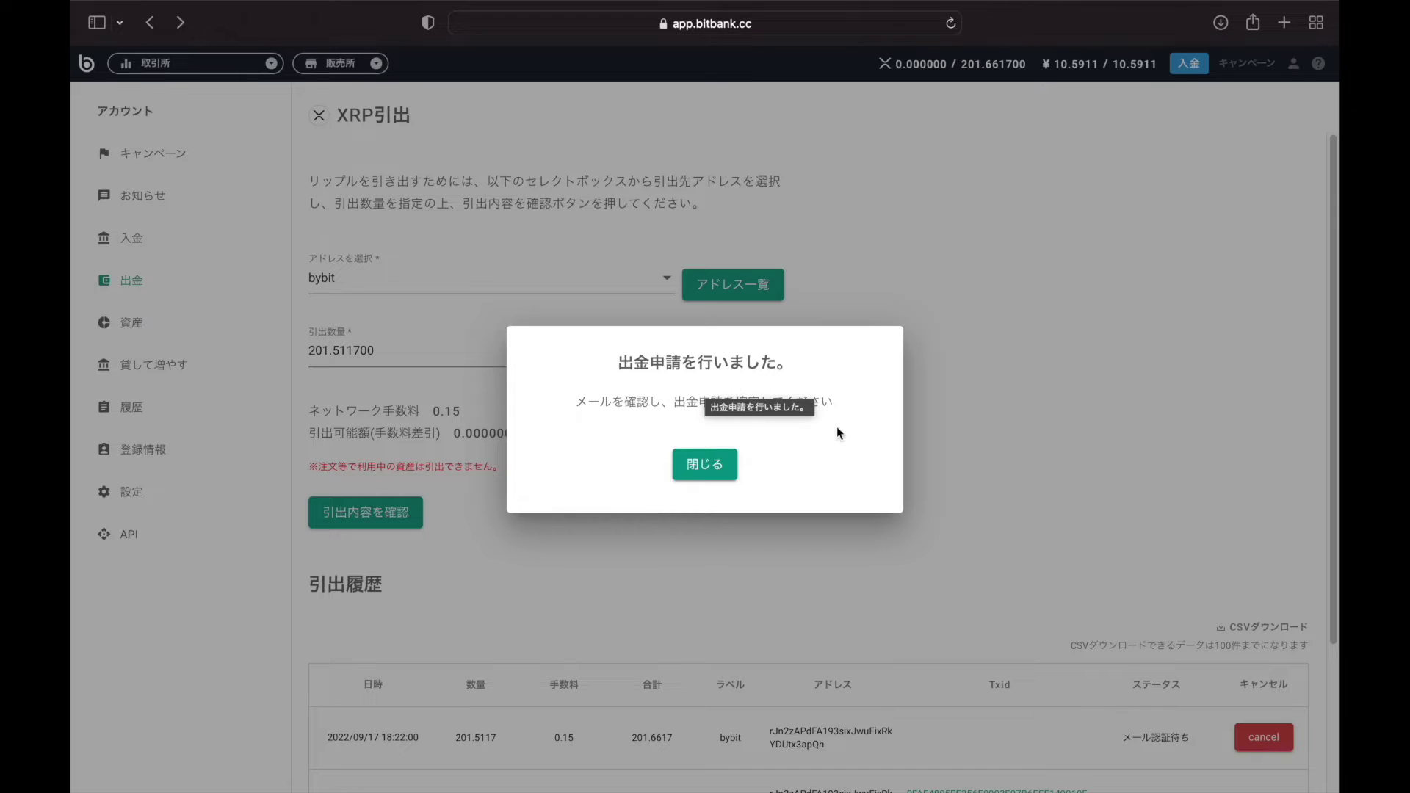
left_click(706, 466)
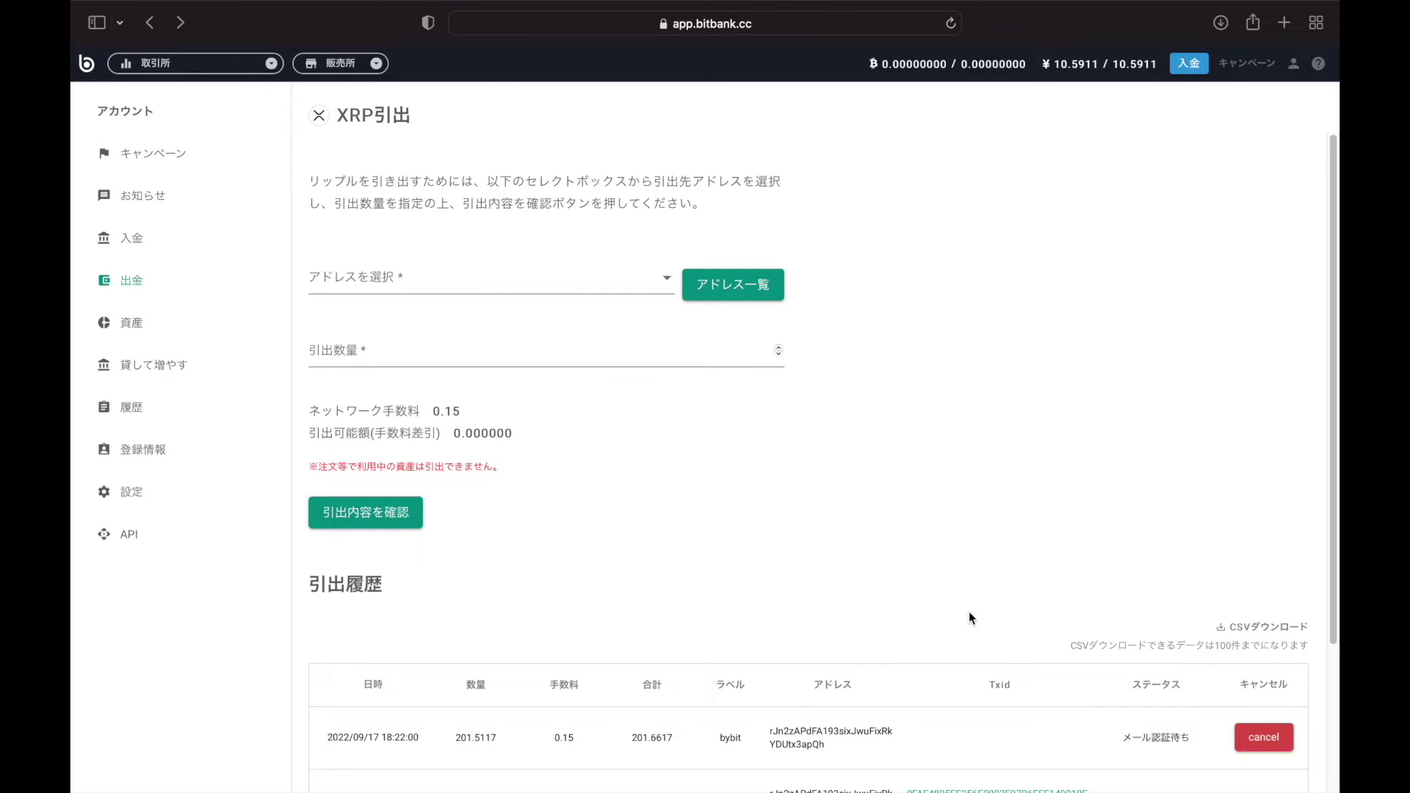
scroll(883, 712, "down", 1)
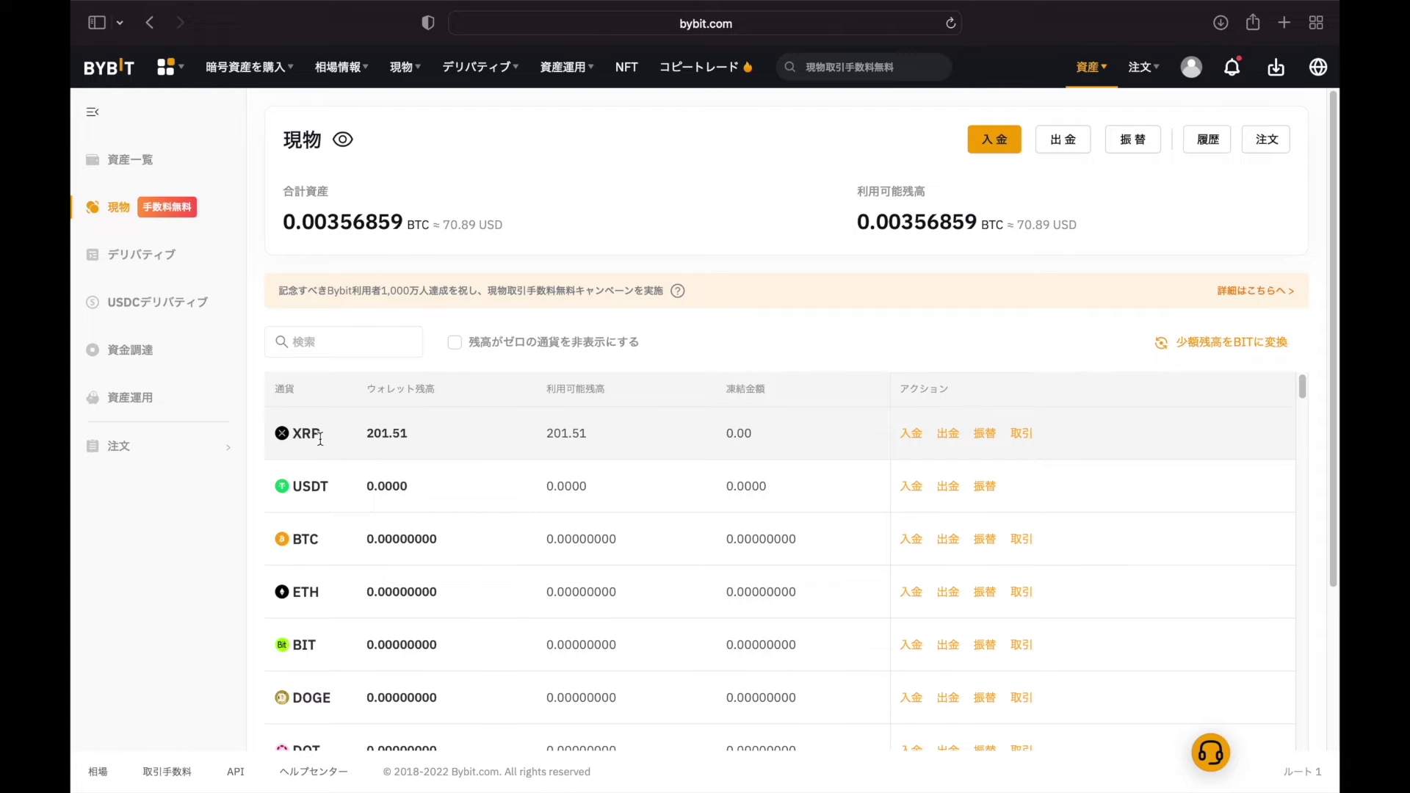
Open the XRP/USDT spot trading page from the XRP entry in the Bybit spot balances
left_click(1022, 435)
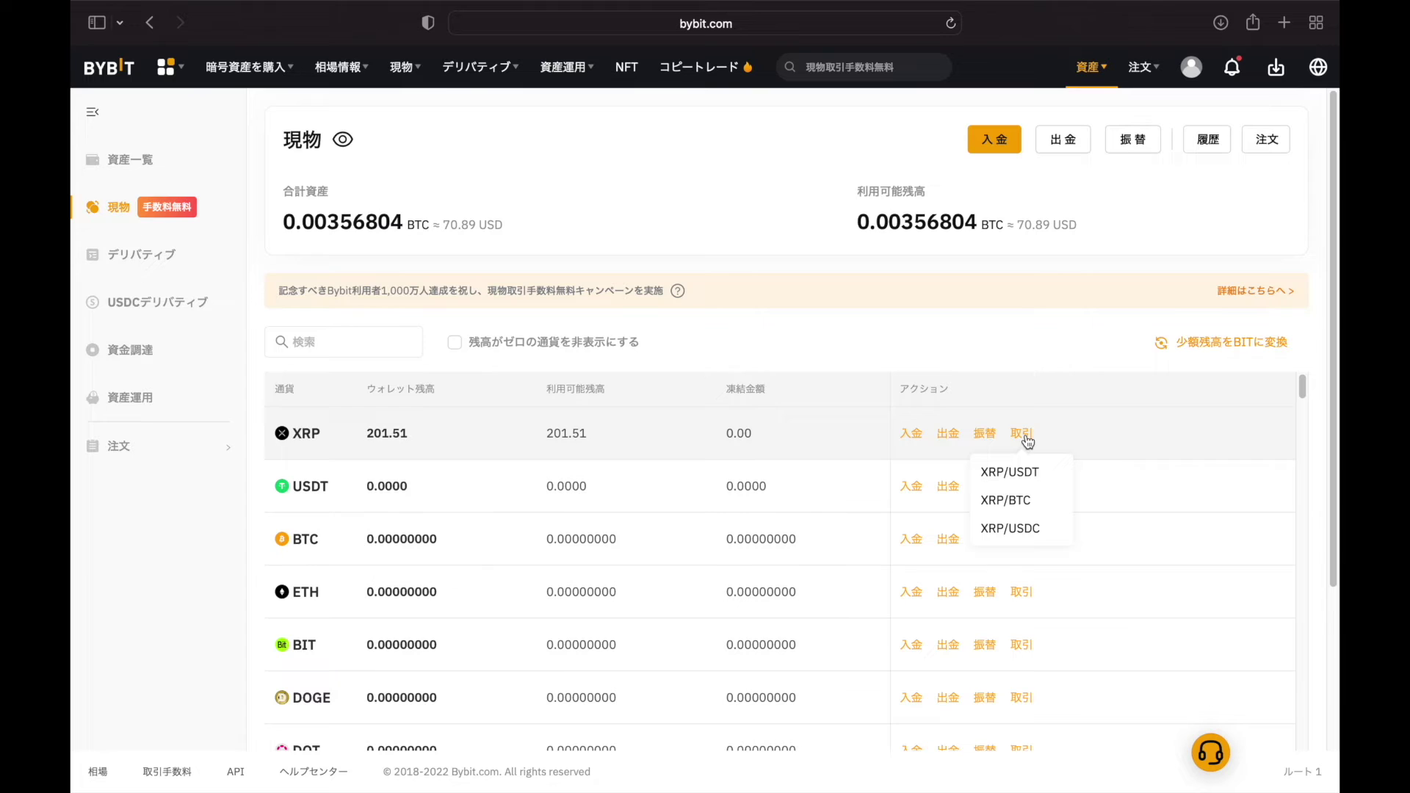
left_click(1000, 478)
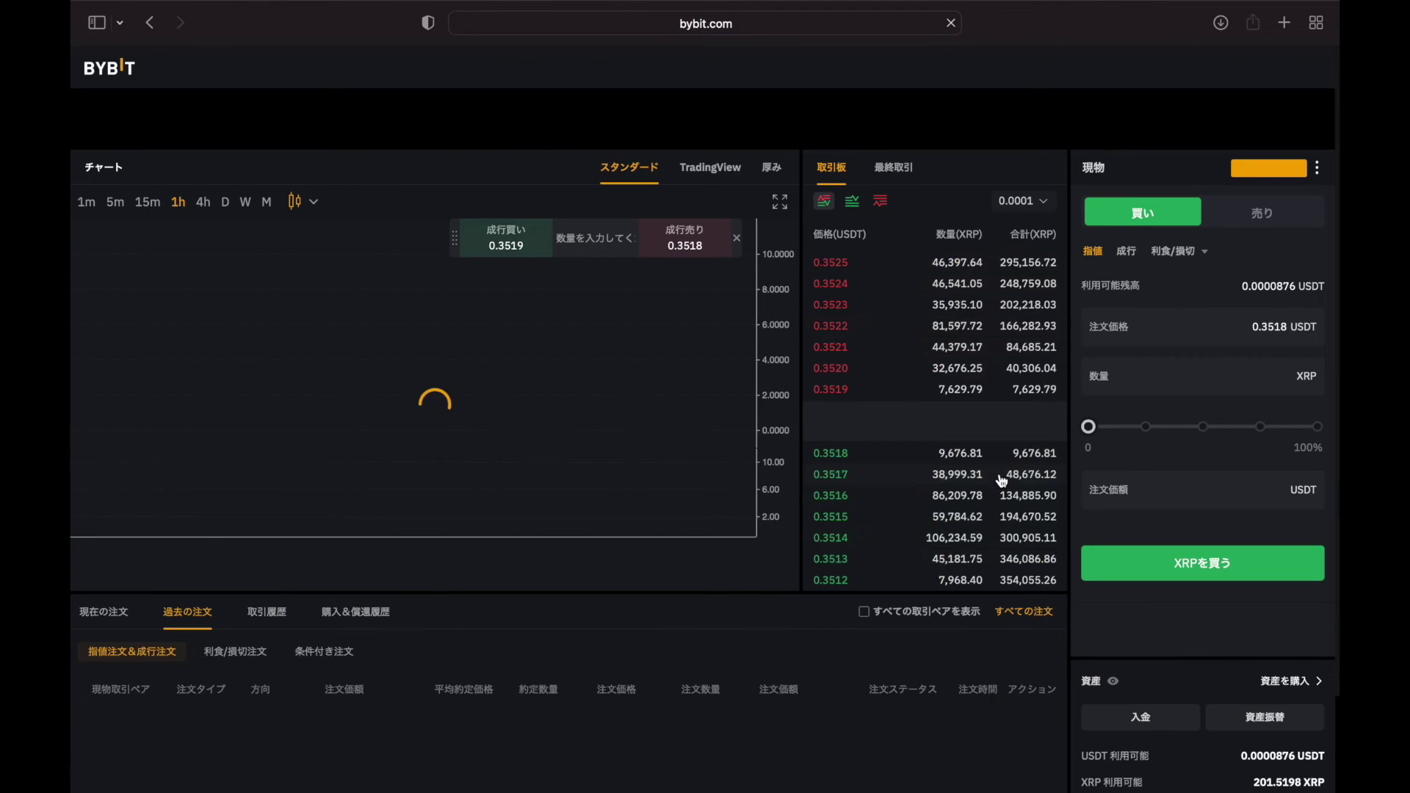
Show the favourite trading pairs in the pair list and compare the sell and buy sides of the XRP order form
mouse_move(173, 133)
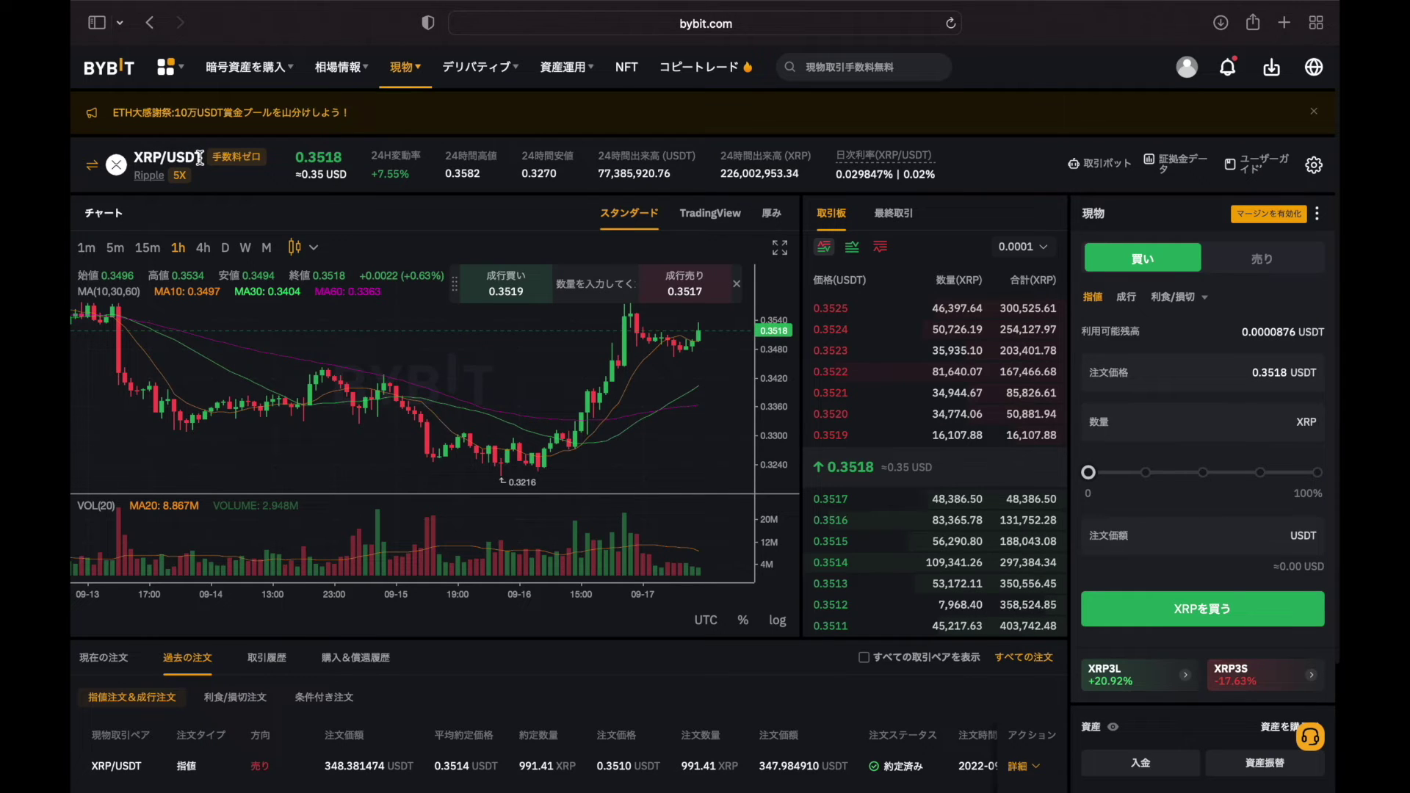
mouse_move(118, 170)
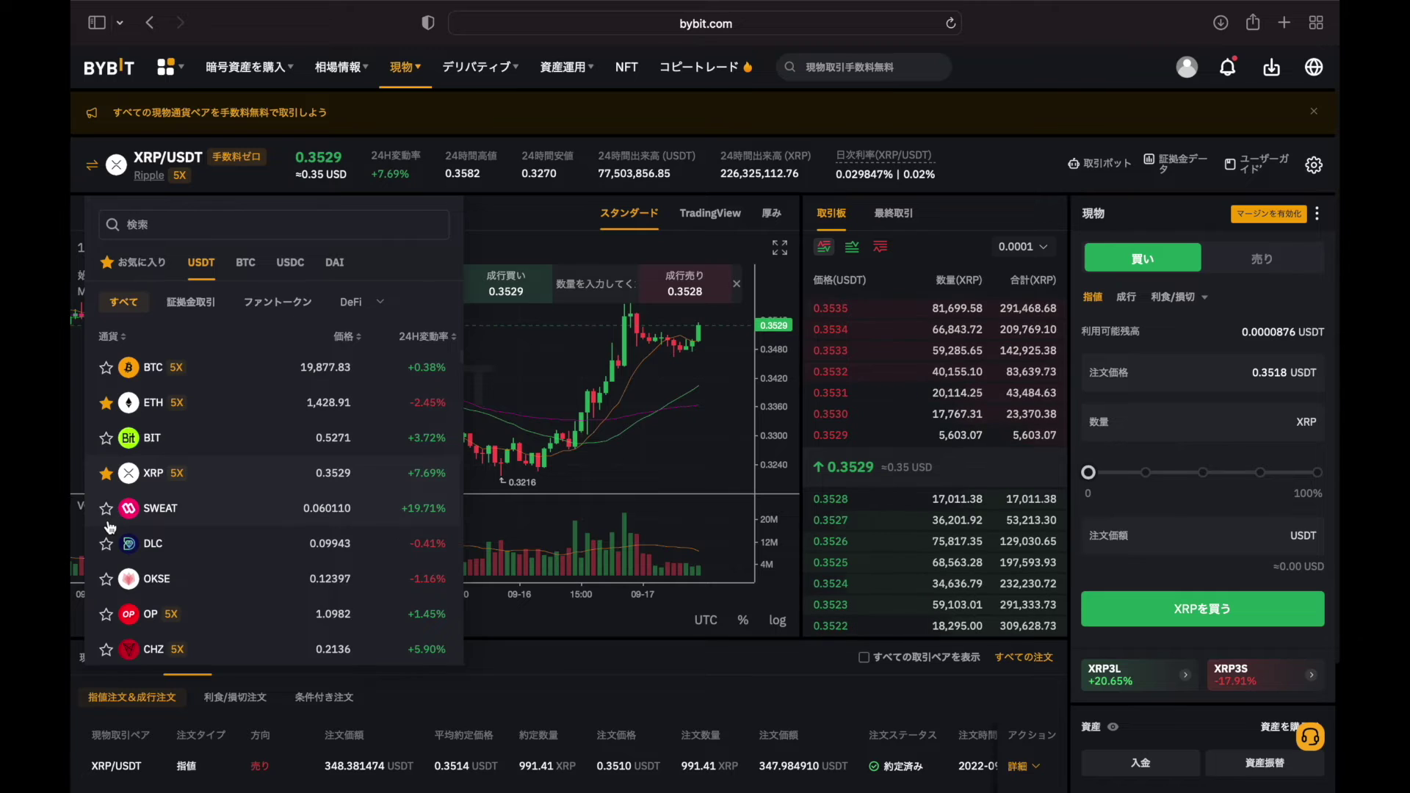
left_click(135, 272)
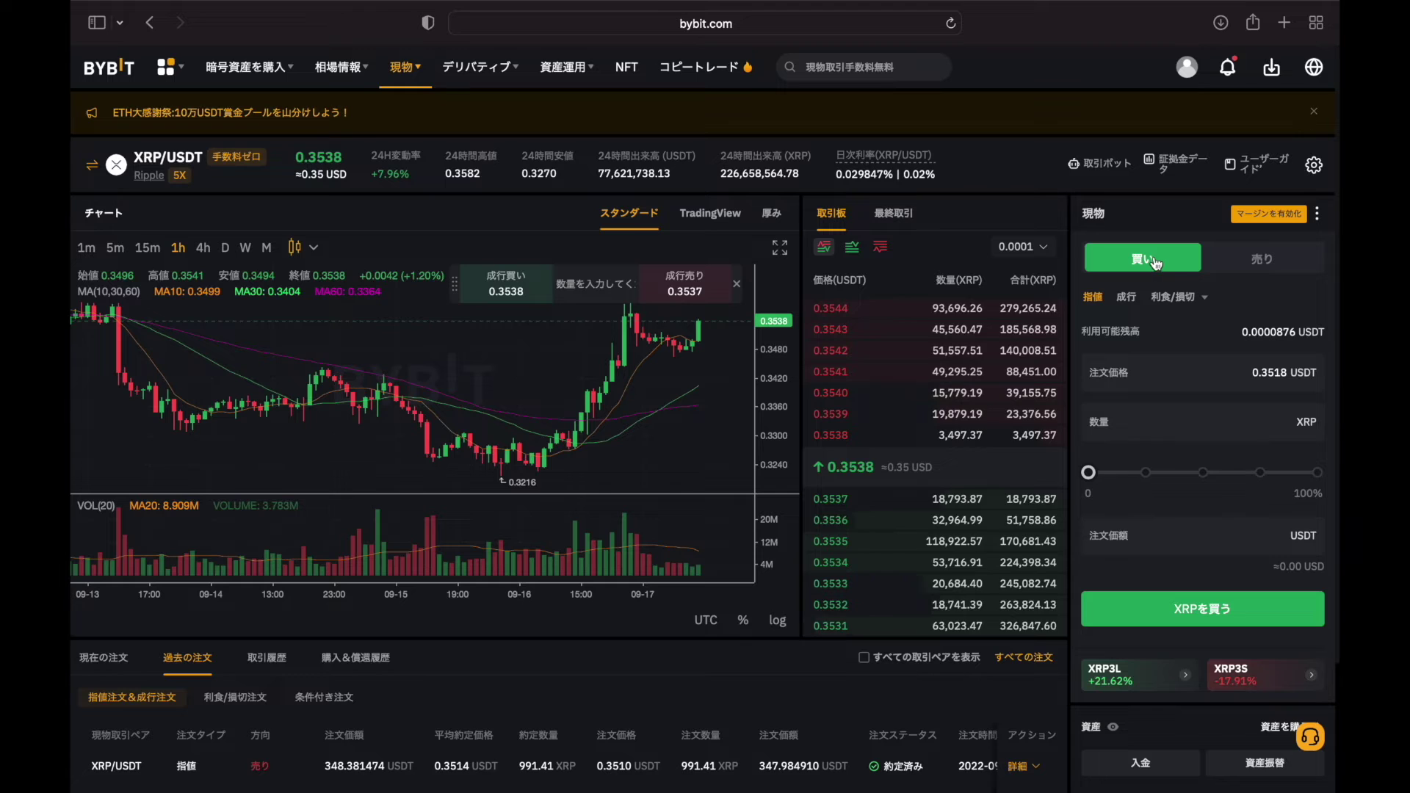
left_click(1260, 260)
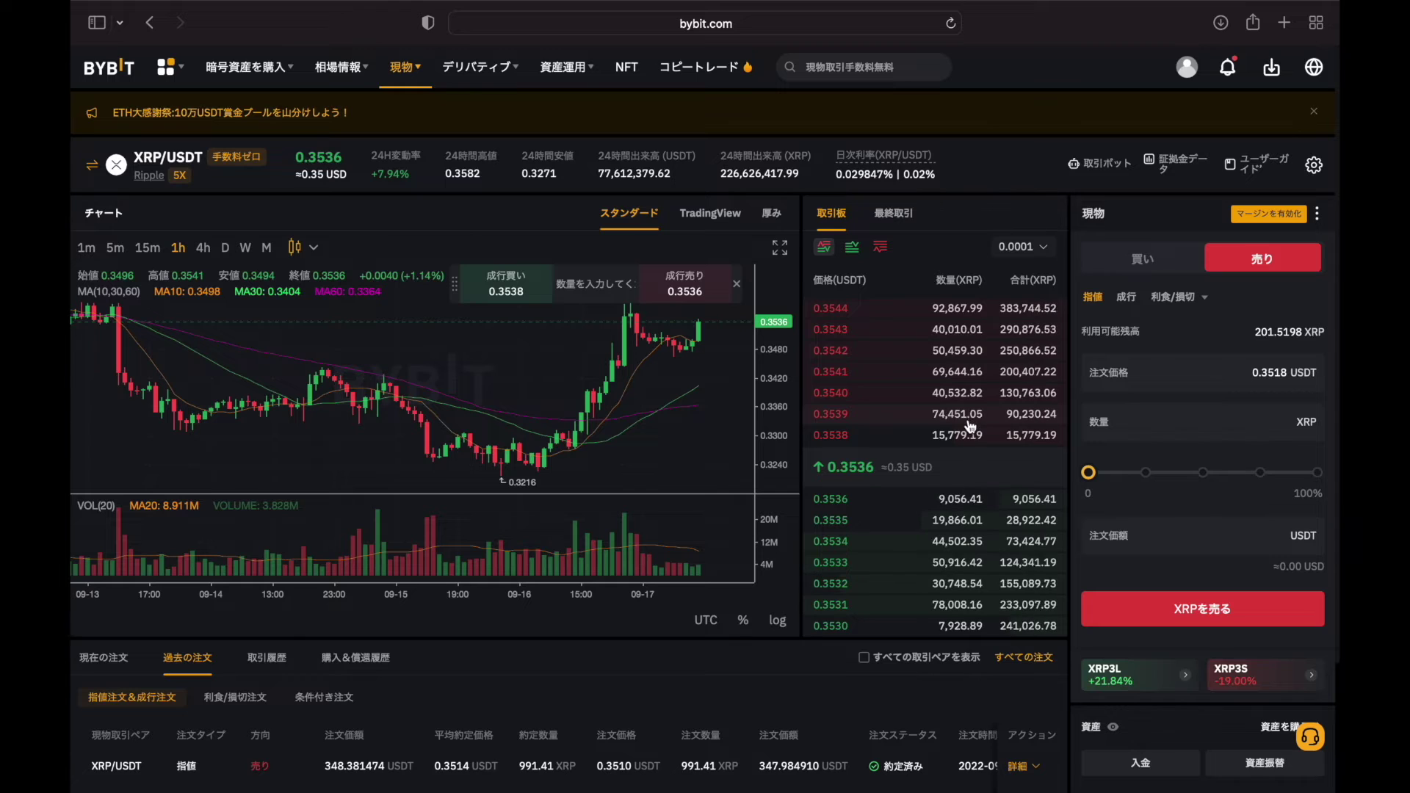
left_click(1116, 264)
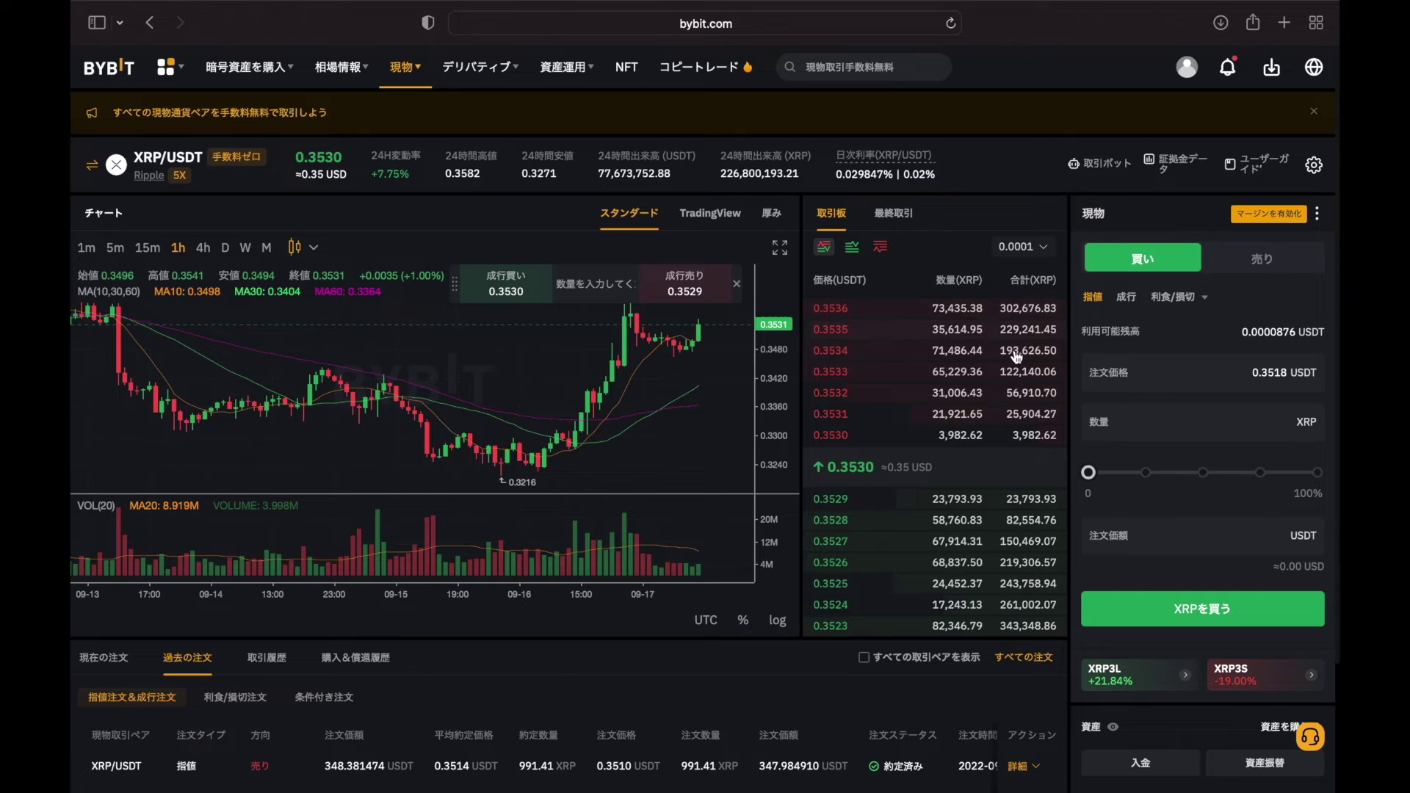
Place and confirm a limit order selling 100% of the available XRP, 201.51 XRP, at 0.3534 USDT
left_click(1262, 271)
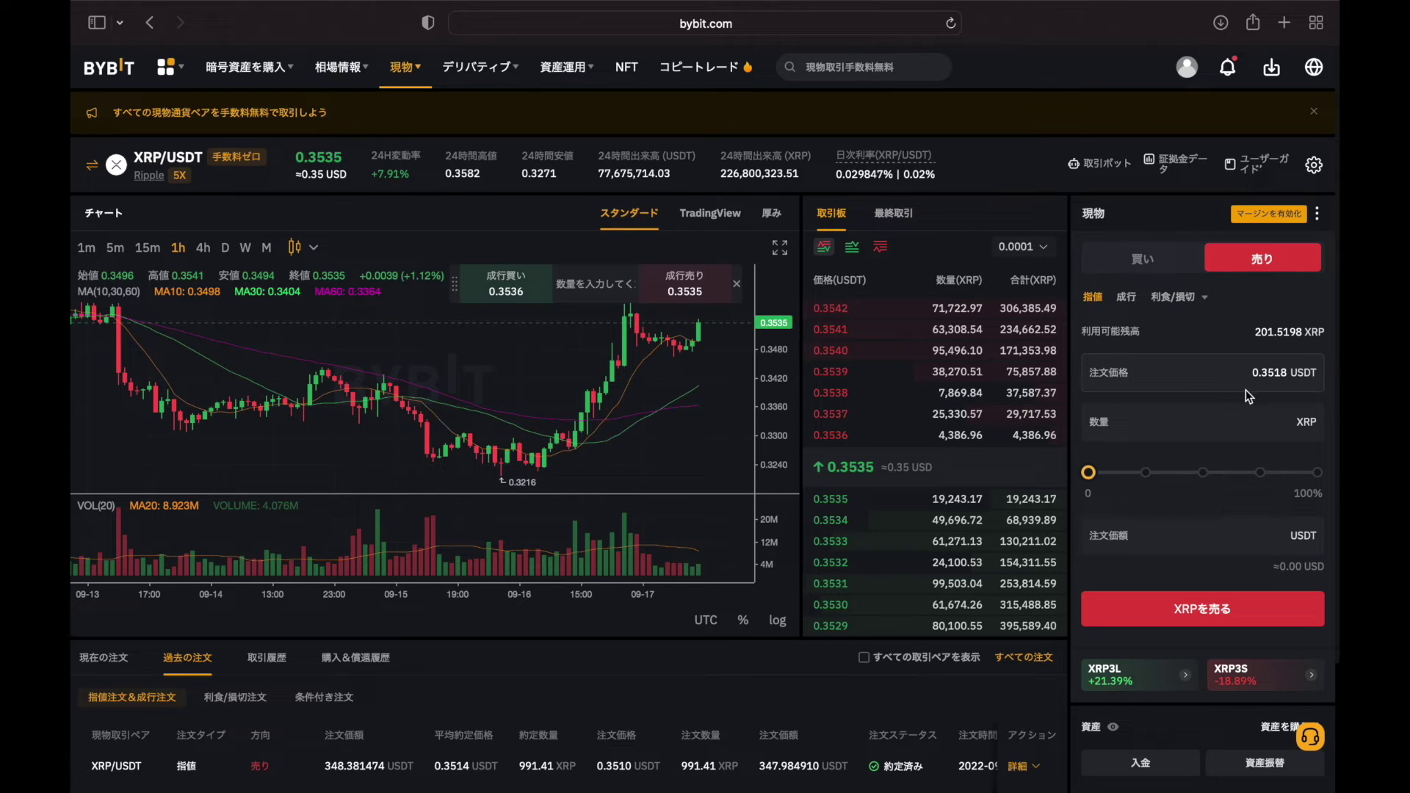
left_click_drag(1088, 472, 1322, 474)
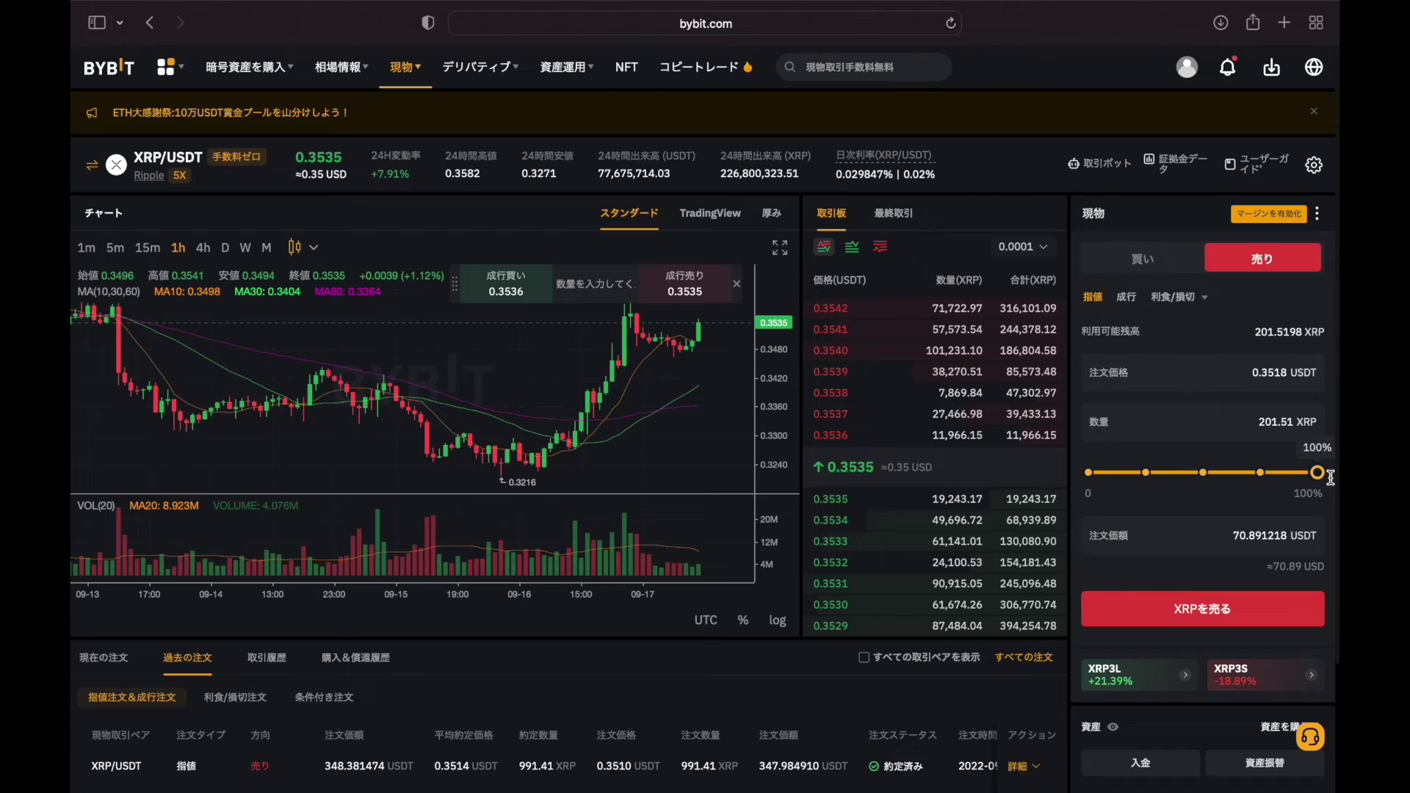
left_click(837, 501)
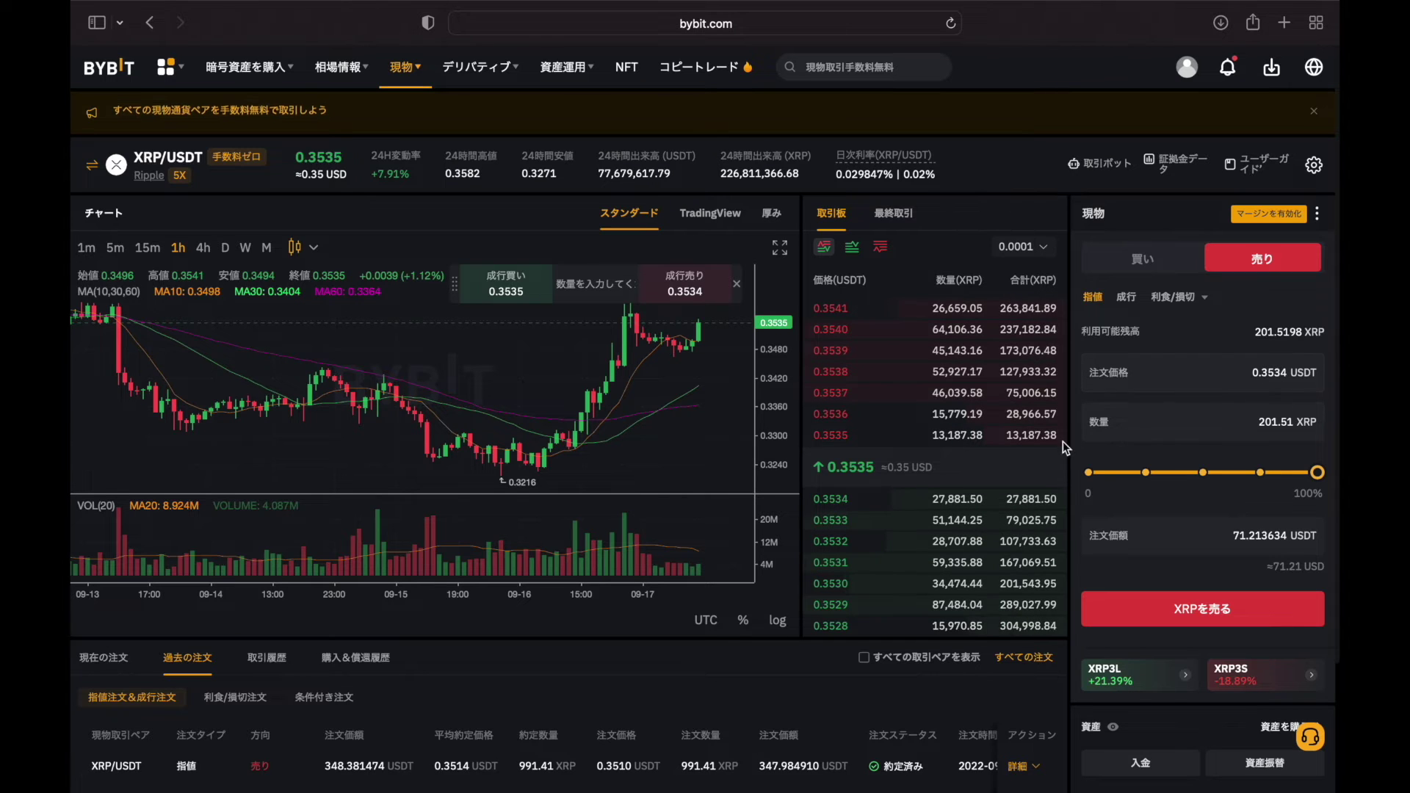
left_click(1224, 619)
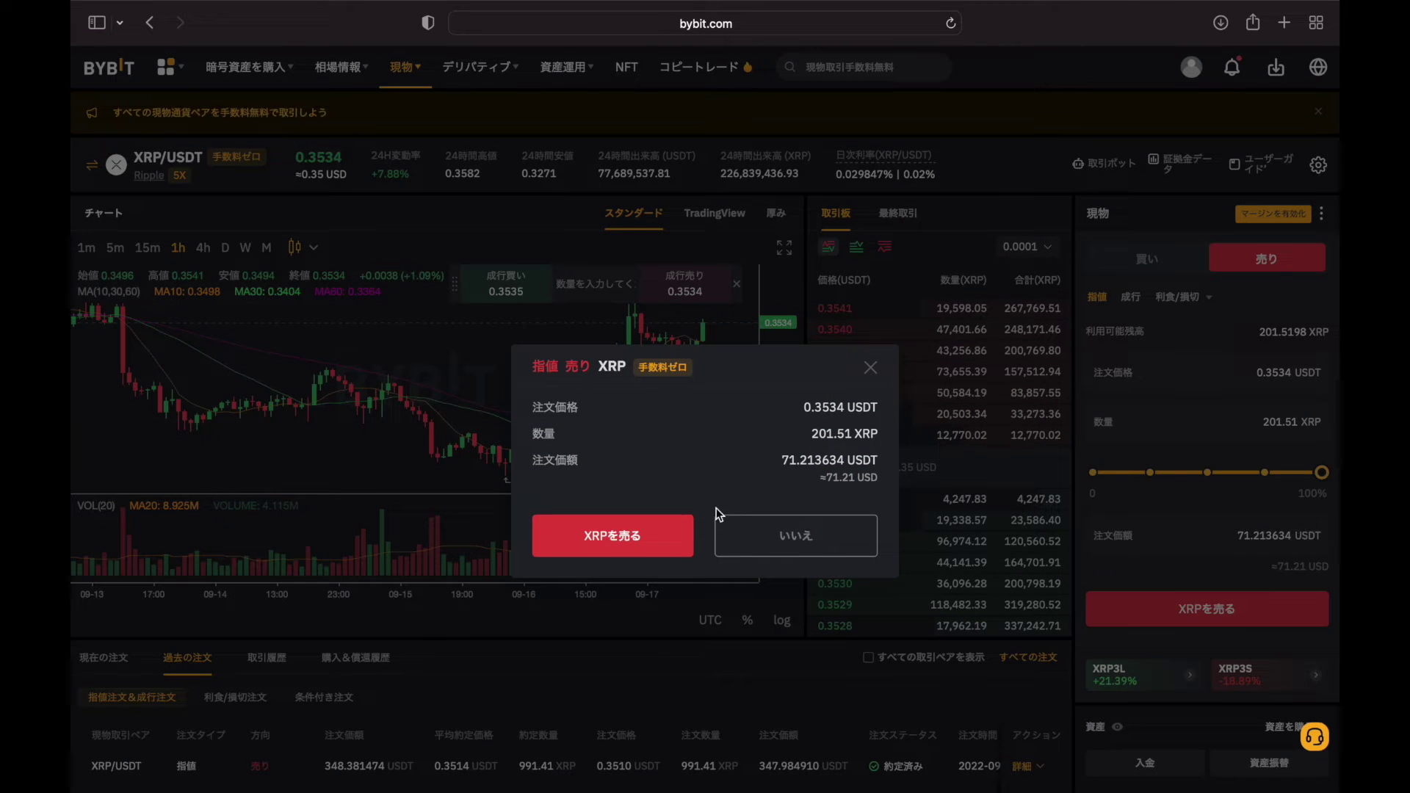
left_click(630, 539)
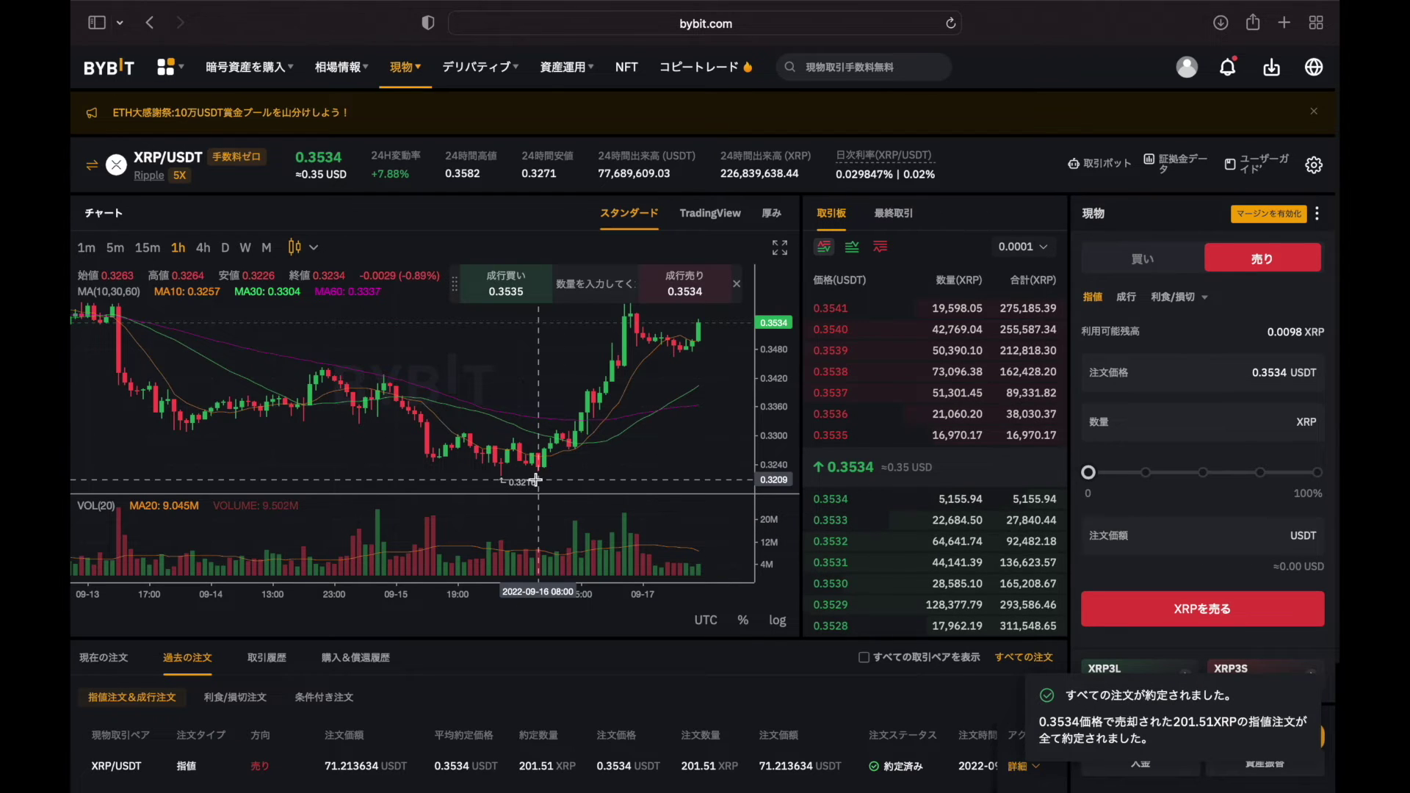
Check the XRP sell order in the order history and open the spot balances to review the USDT holding
scroll(476, 645, "down", 1)
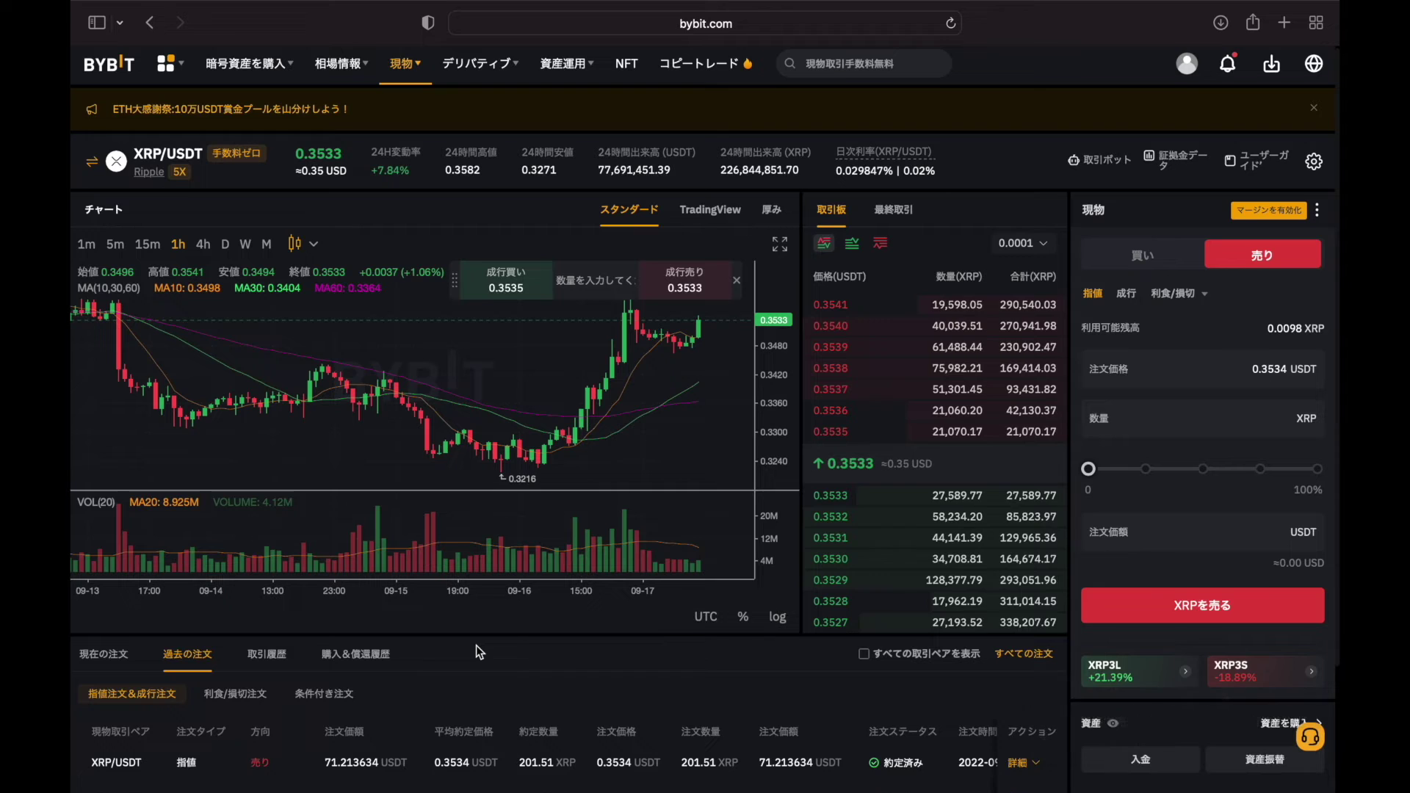
scroll(479, 649, "up", 1)
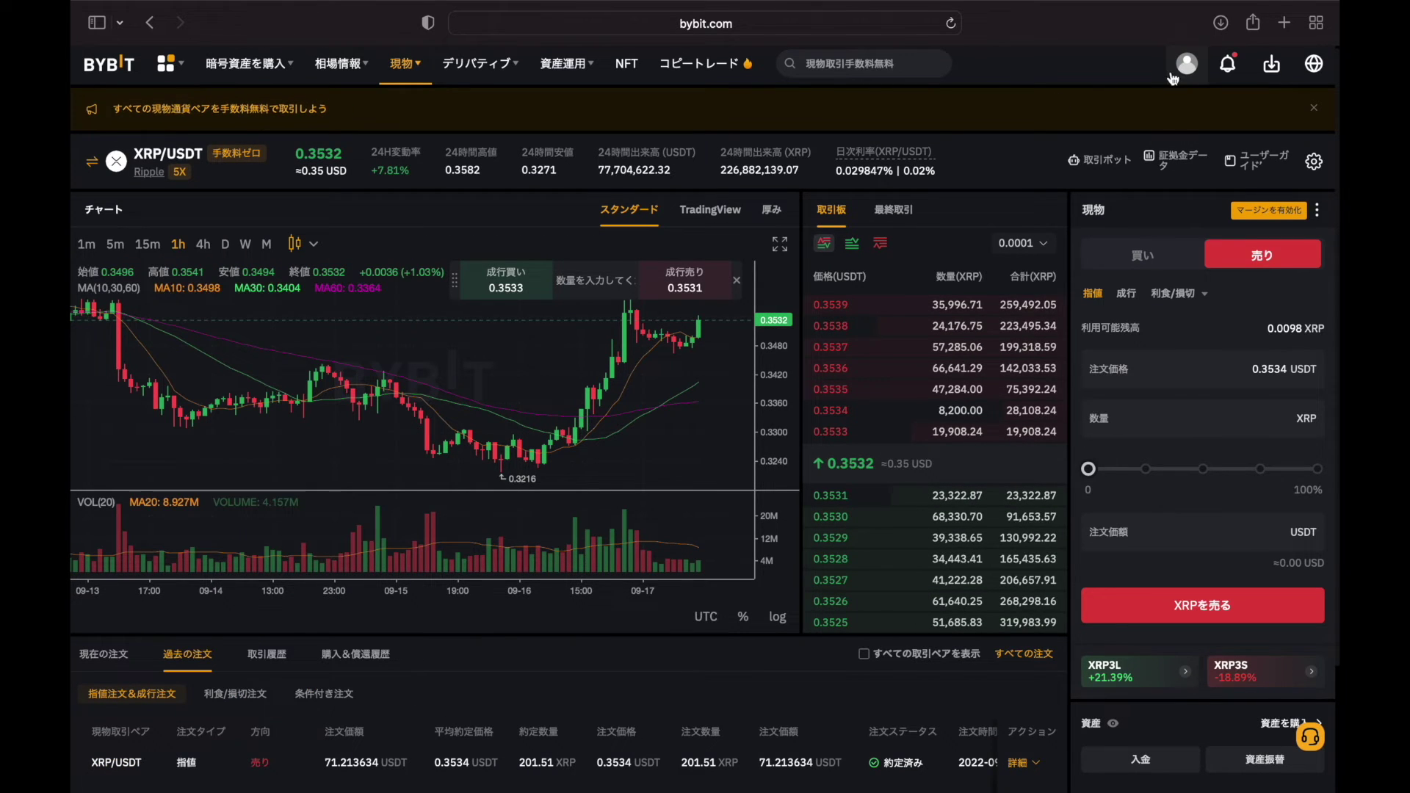
mouse_move(1183, 66)
left_click(1086, 188)
left_click(1113, 233)
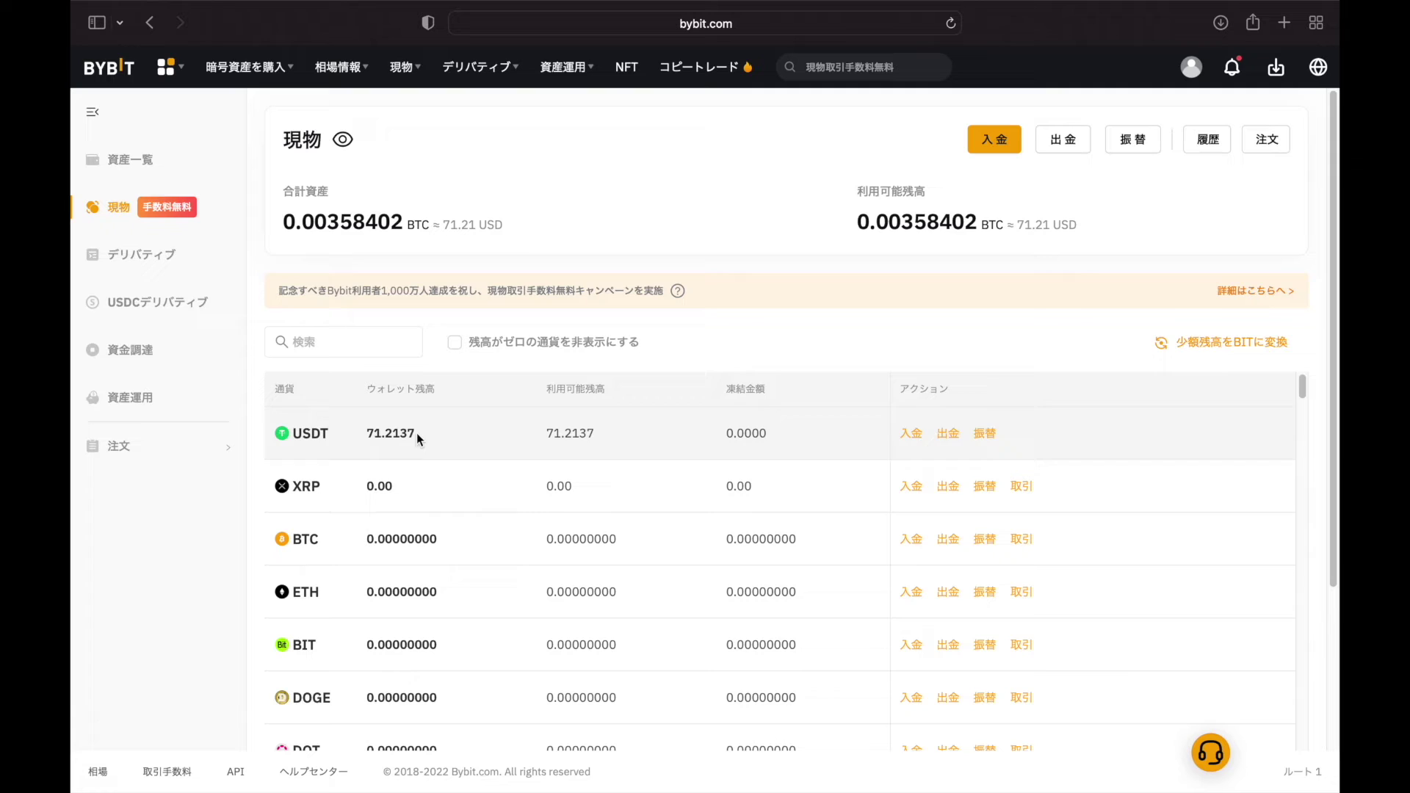
Go to spot trading, search the trading pairs for MATIC and open the MATIC/USDT pair
mouse_move(412, 70)
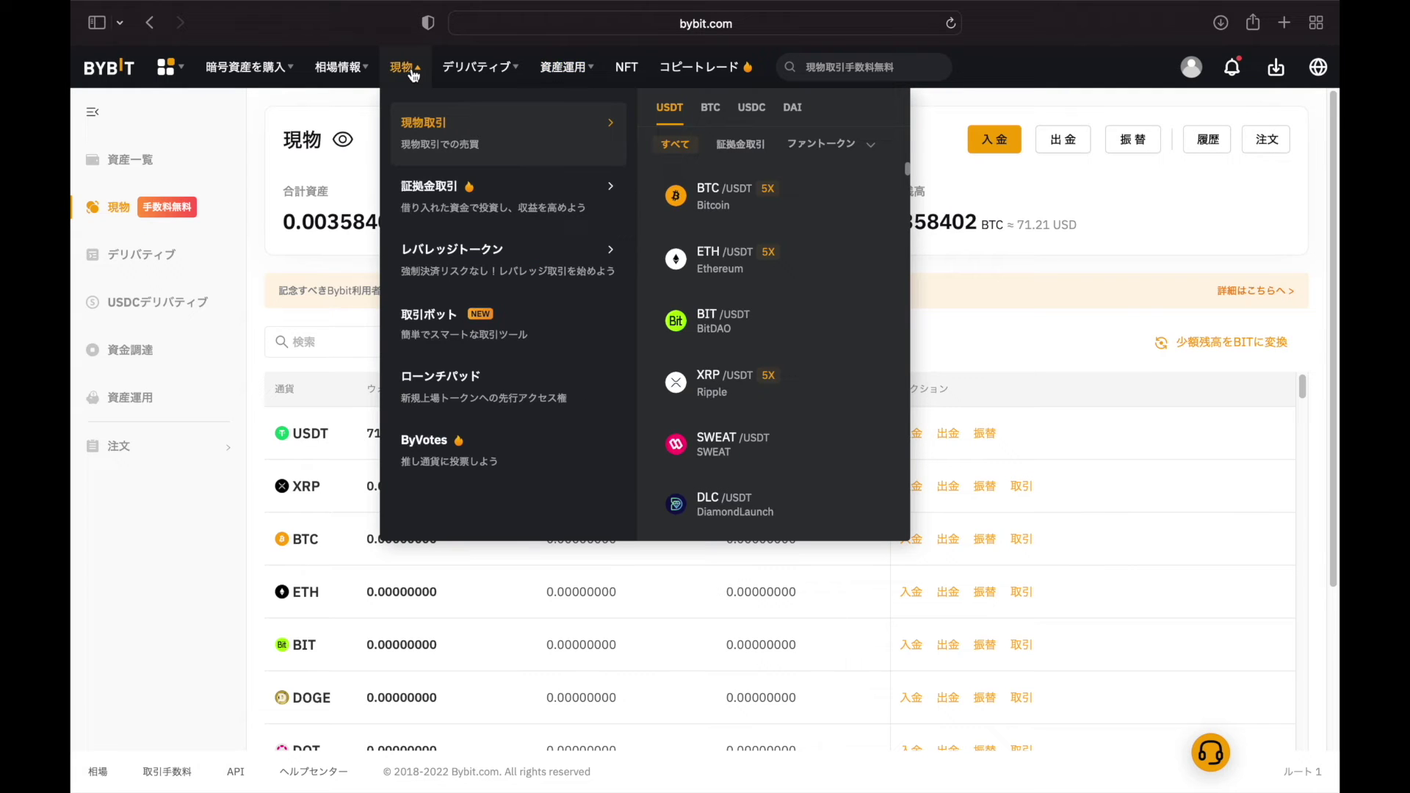
left_click(424, 131)
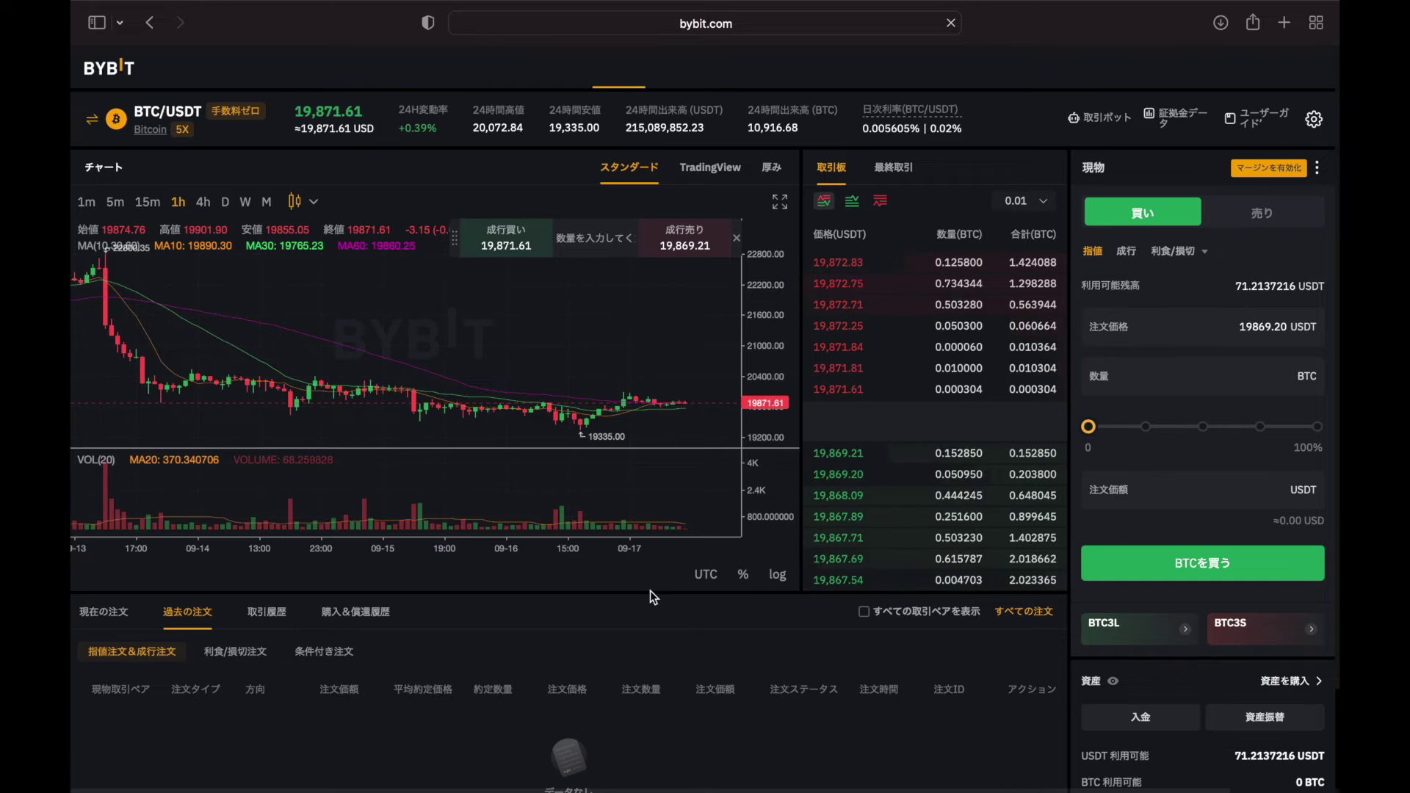
mouse_move(169, 185)
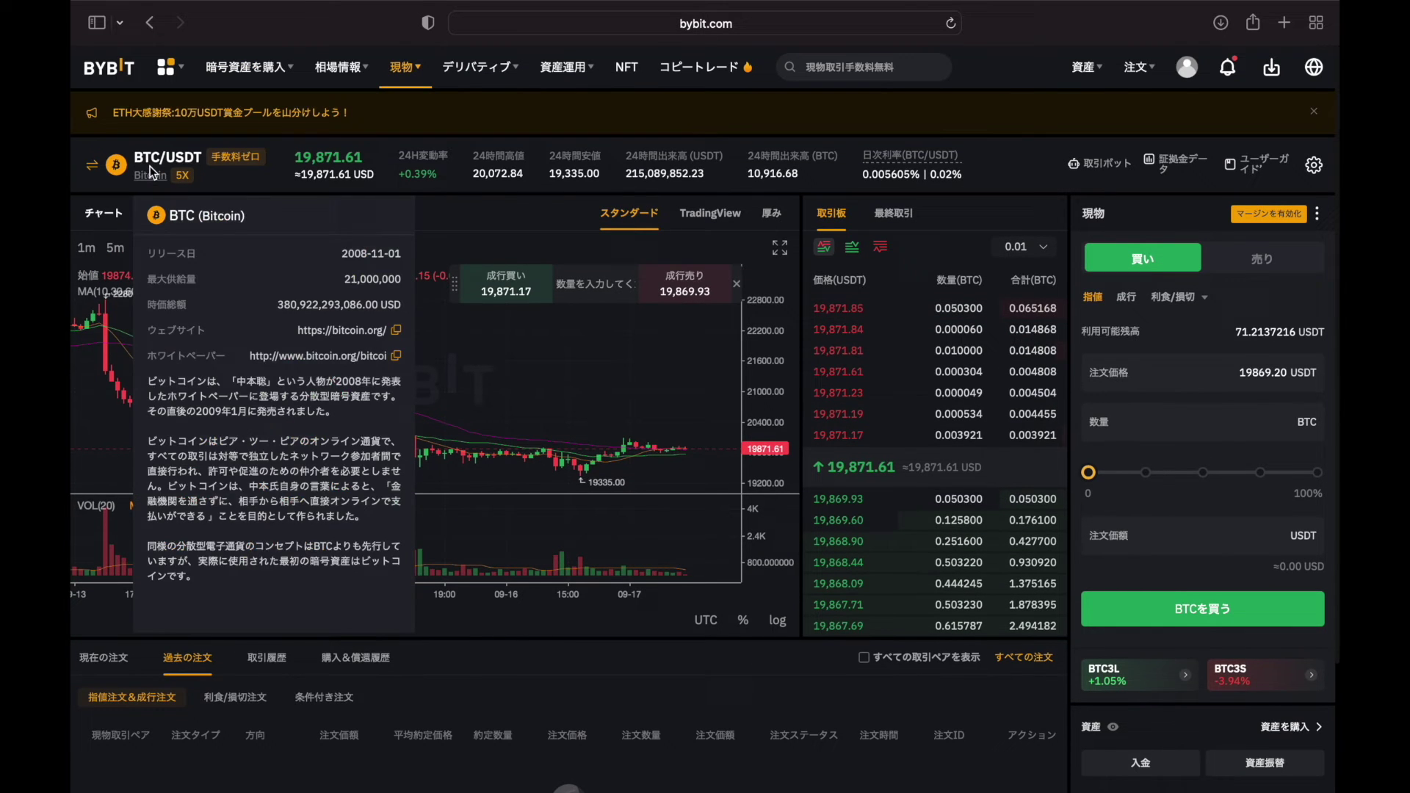
mouse_move(142, 160)
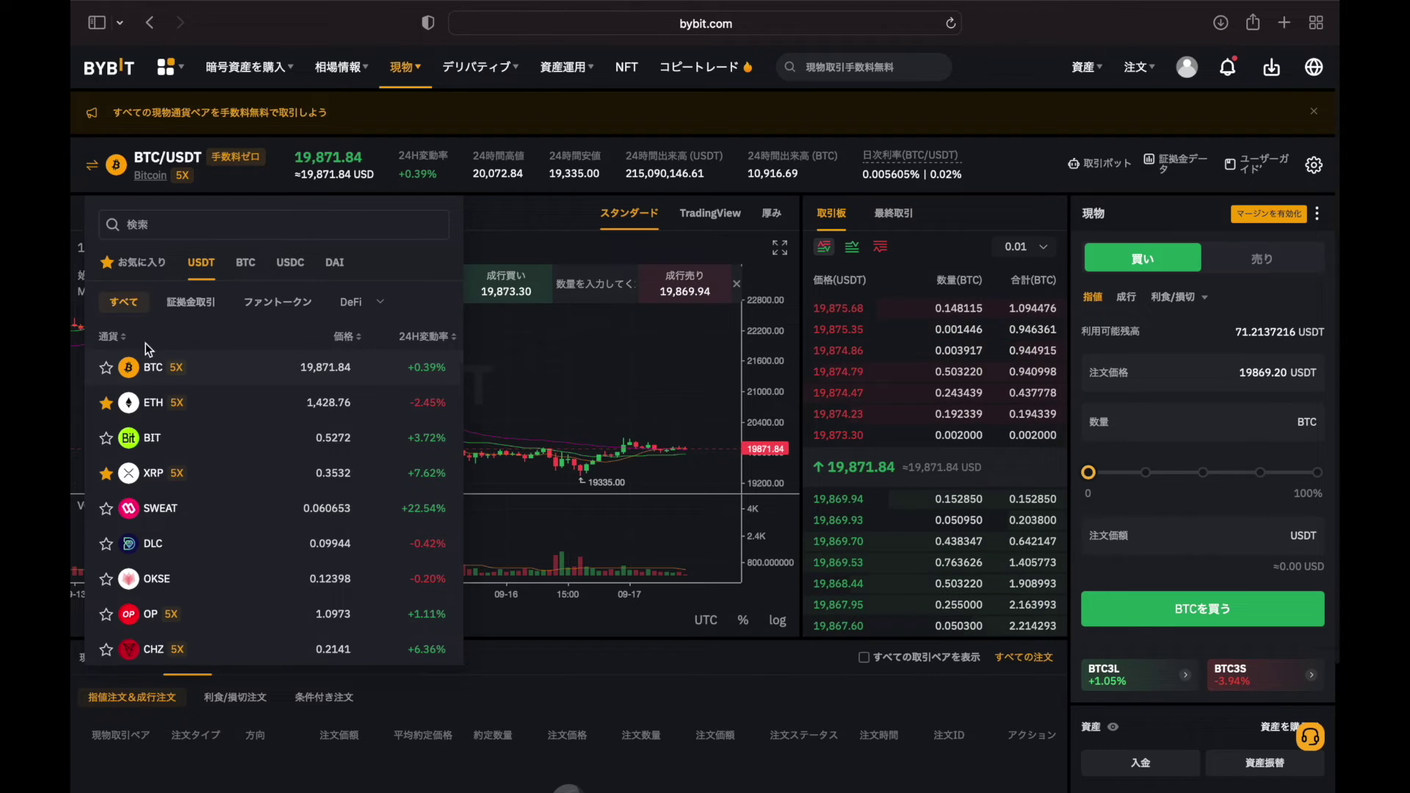
left_click(136, 272)
left_click(189, 224)
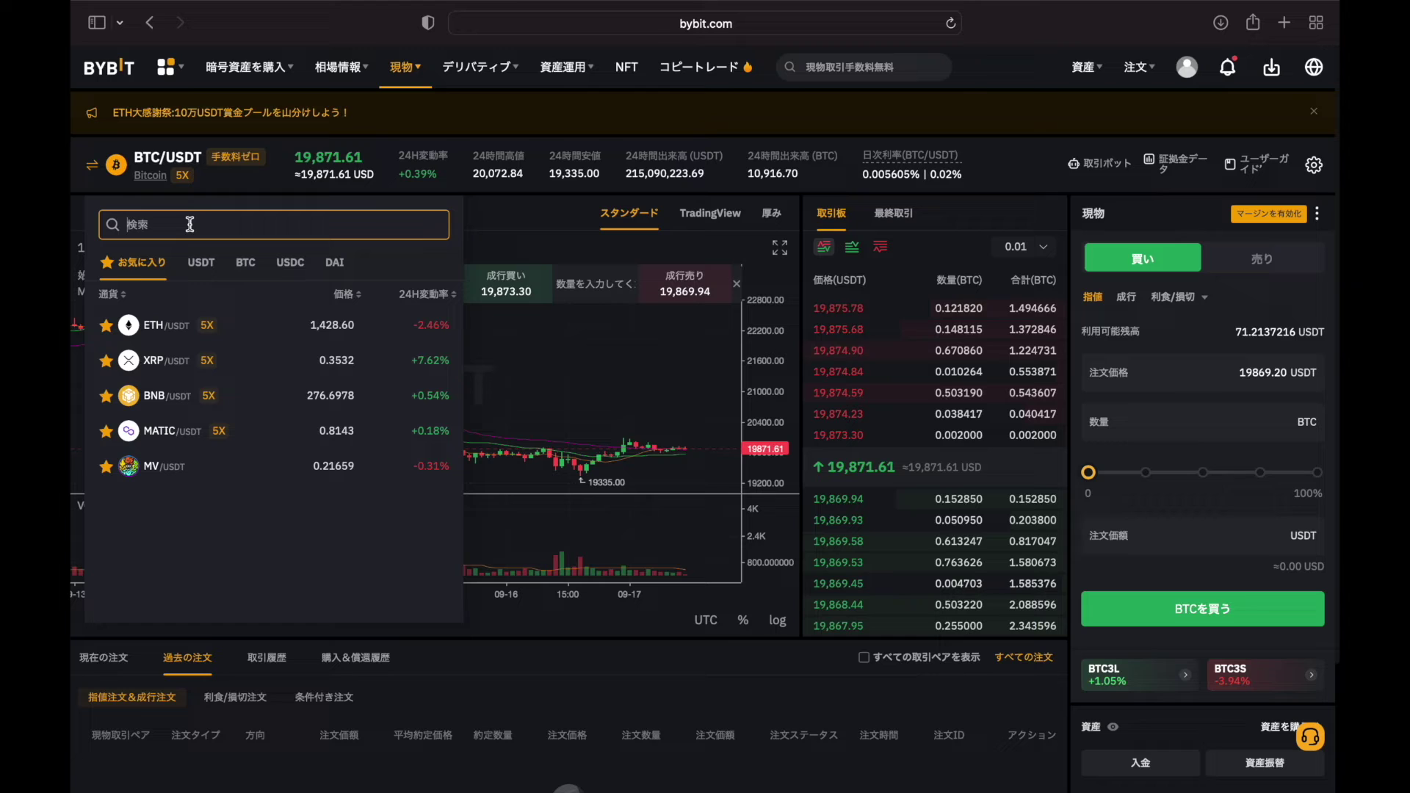
type("MATIC")
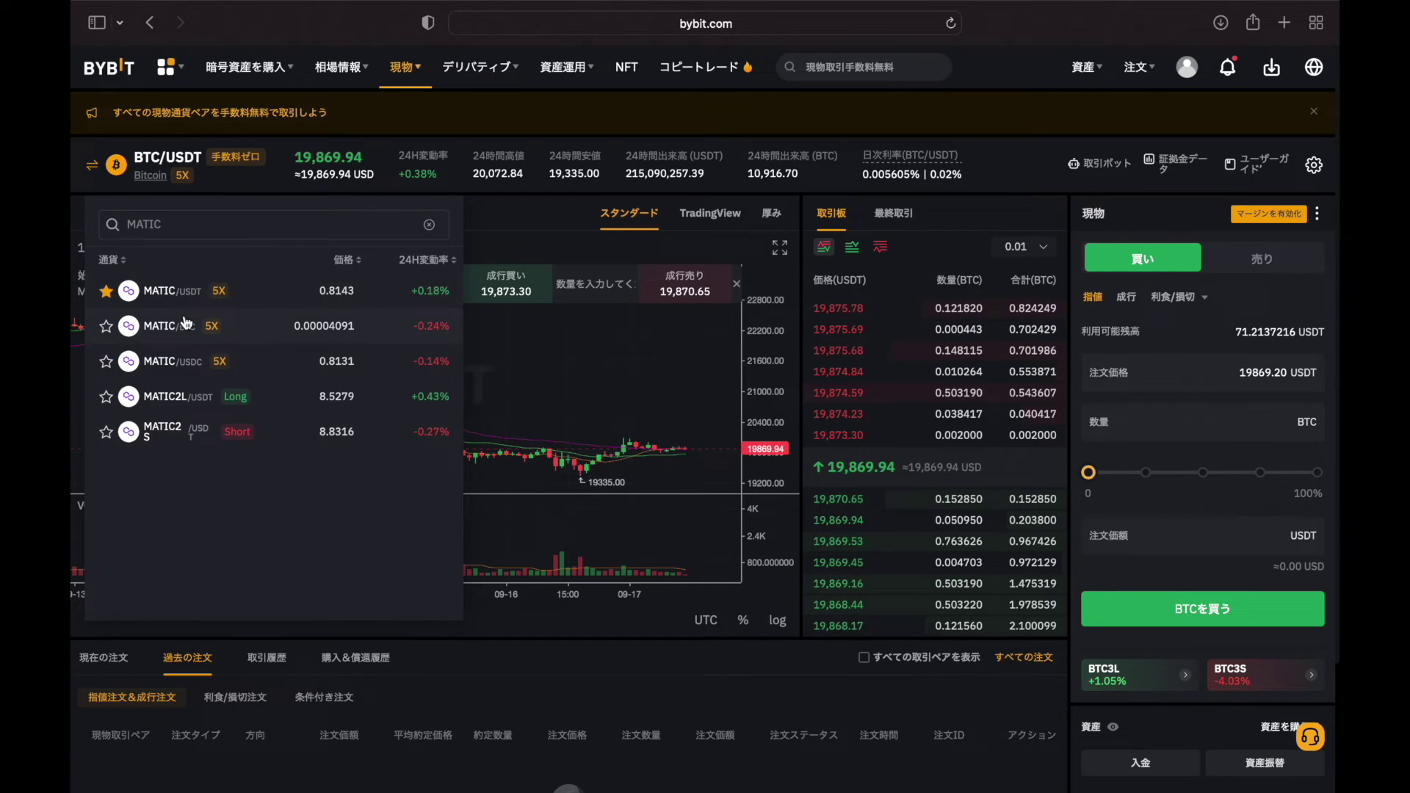
left_click(163, 294)
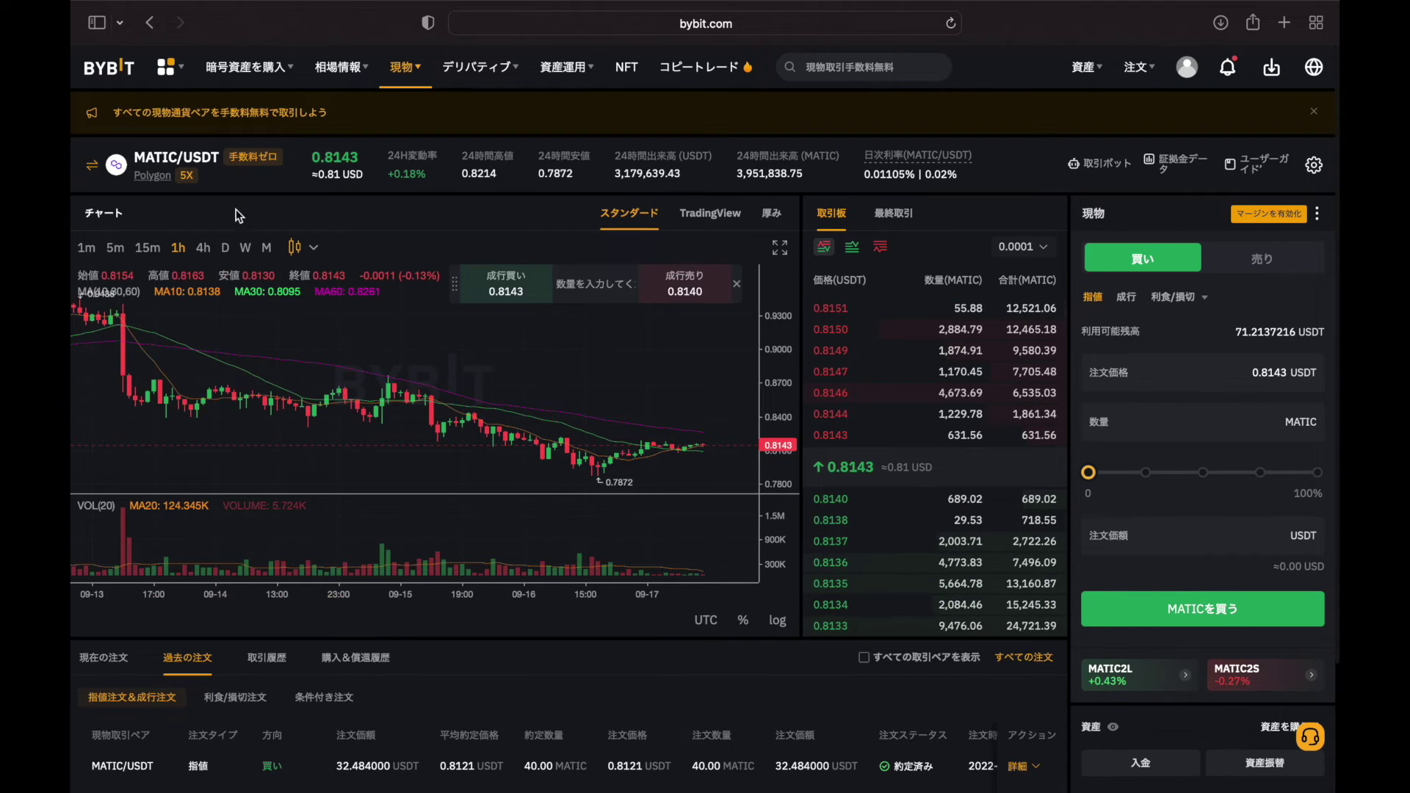
Try filling the MATIC buy order with 50% of the USDT balance and an order price of 0.8141 USDT
mouse_move(164, 184)
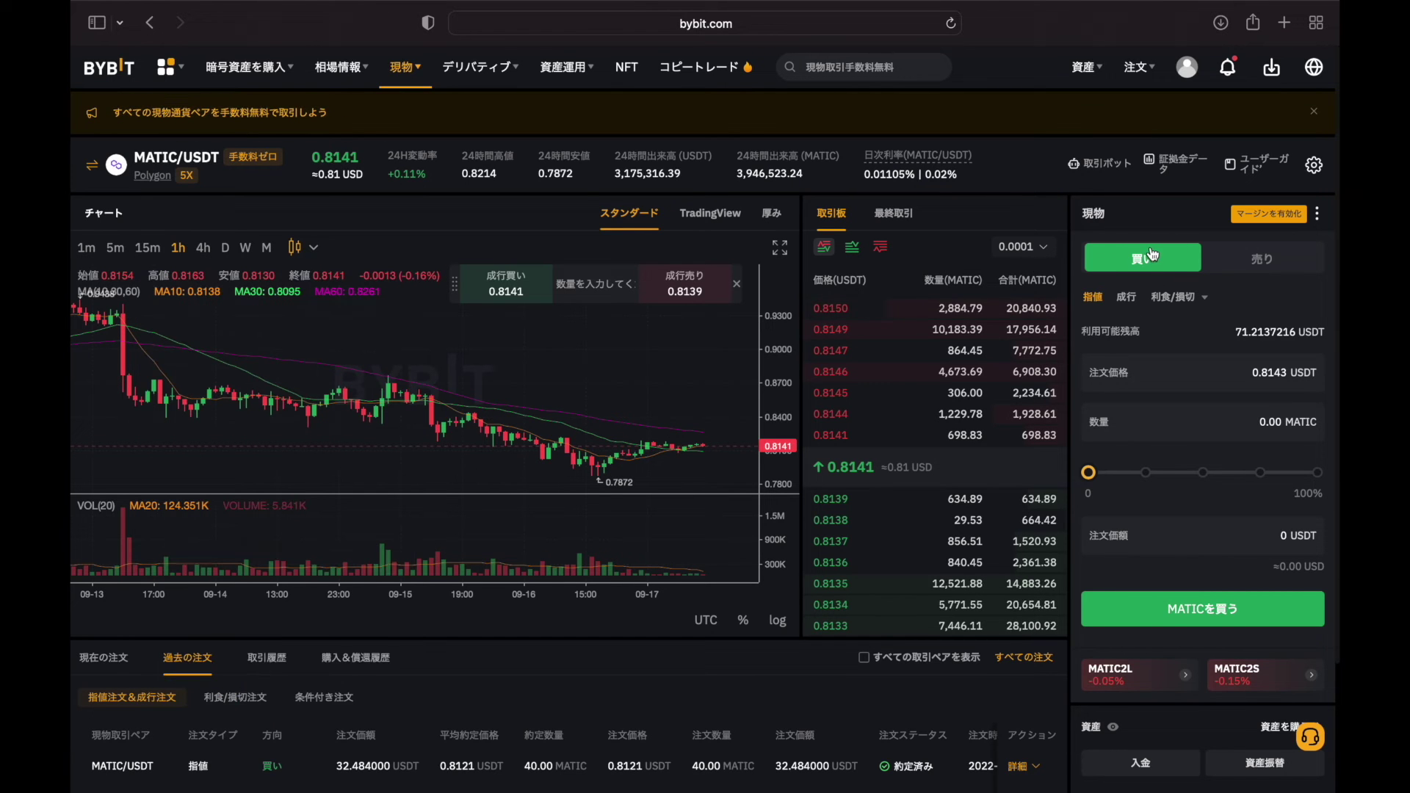
mouse_move(1090, 472)
left_click_drag(1090, 473, 1202, 472)
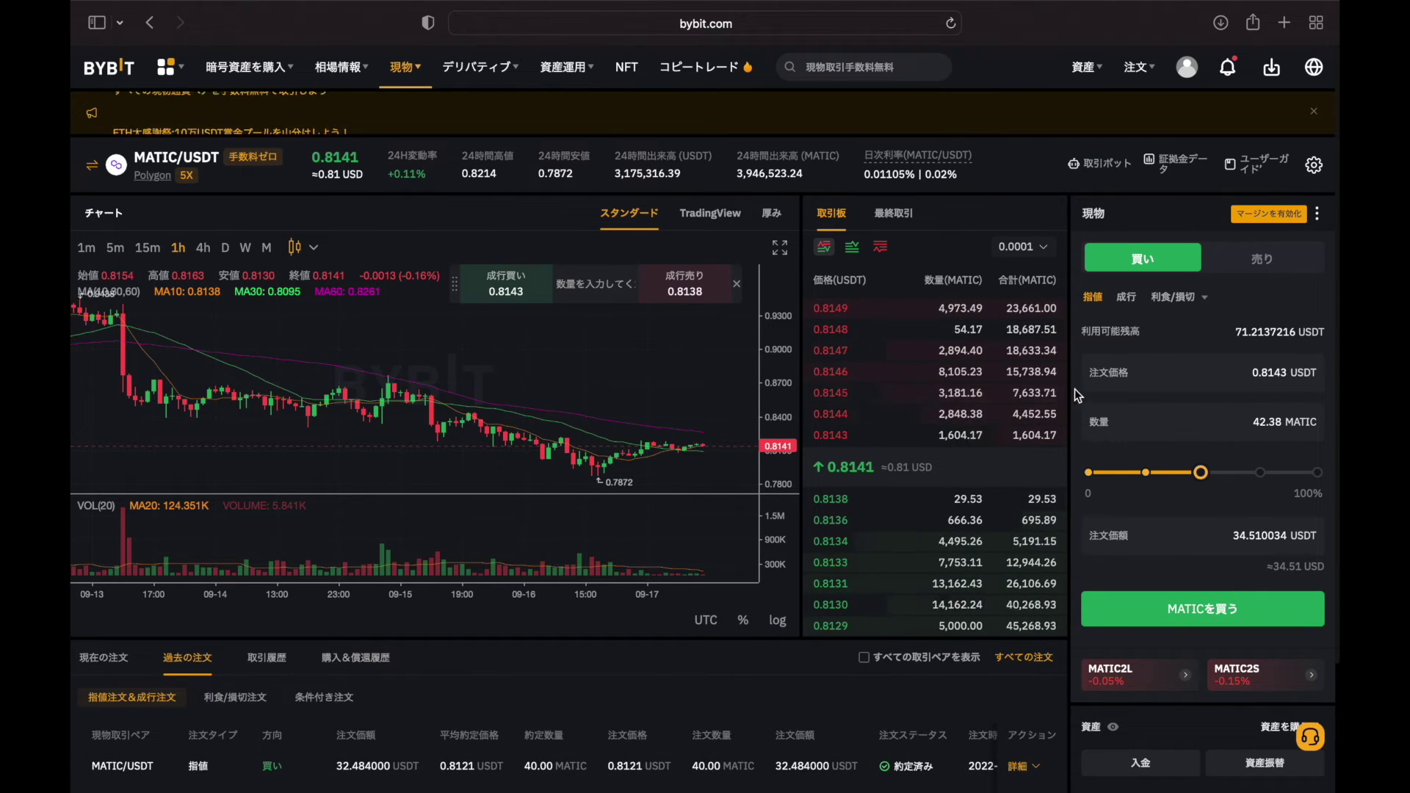
left_click(839, 428)
left_click(837, 435)
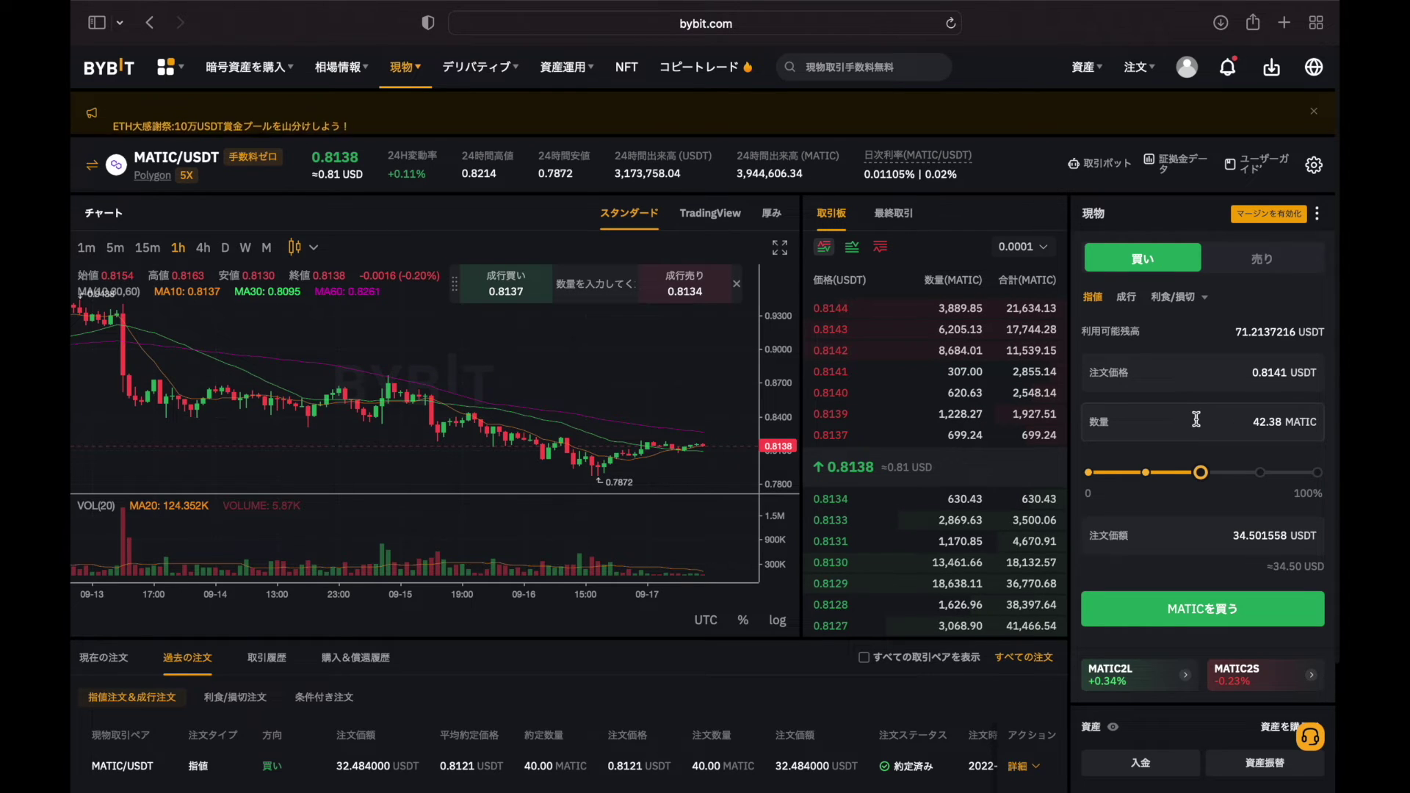
Set the quantity of the MATIC buy order to 10 MATIC
left_click(1218, 420)
left_click_drag(1218, 421, 1292, 423)
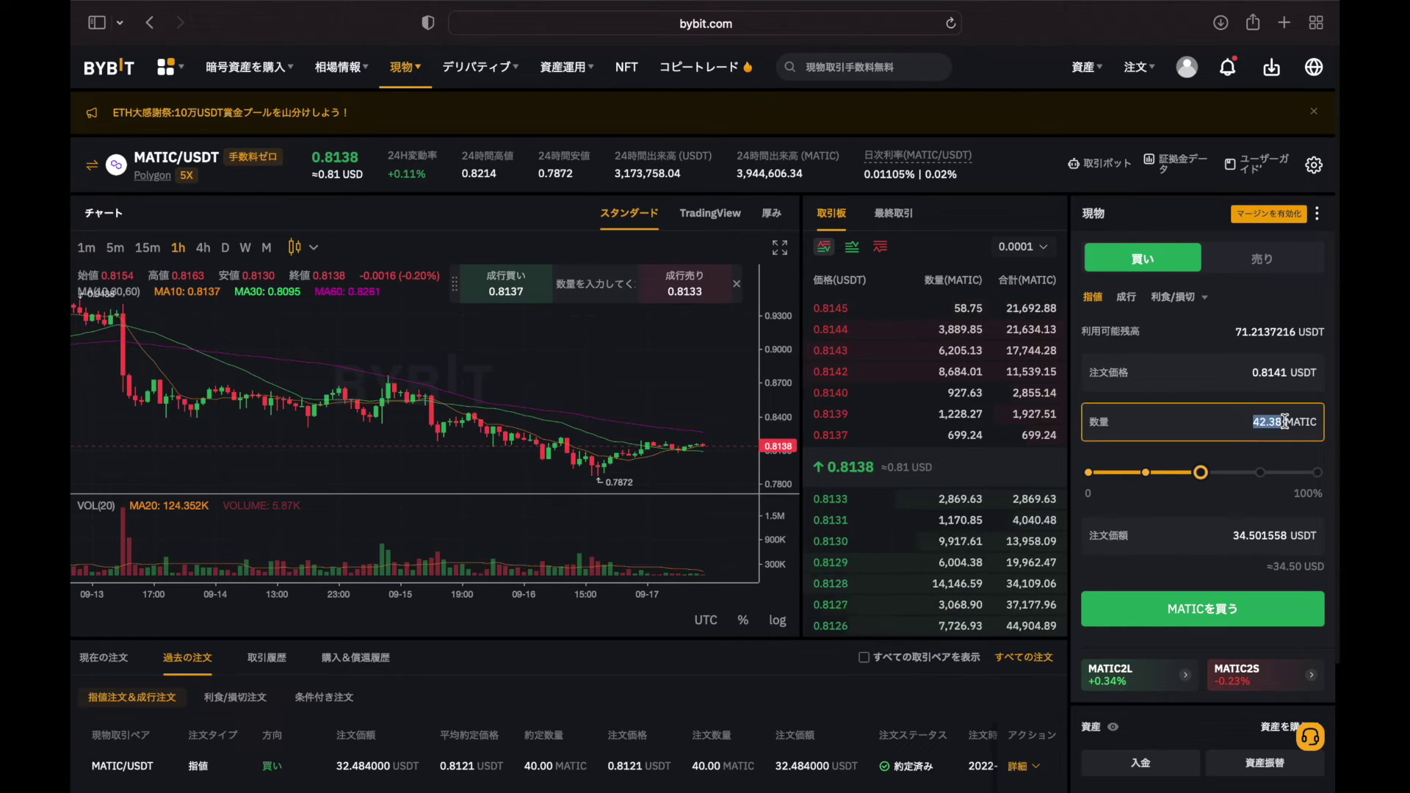
type("1101")
key("BackSpace")
key("BackSpace")
key("BackSpace")
type("0")
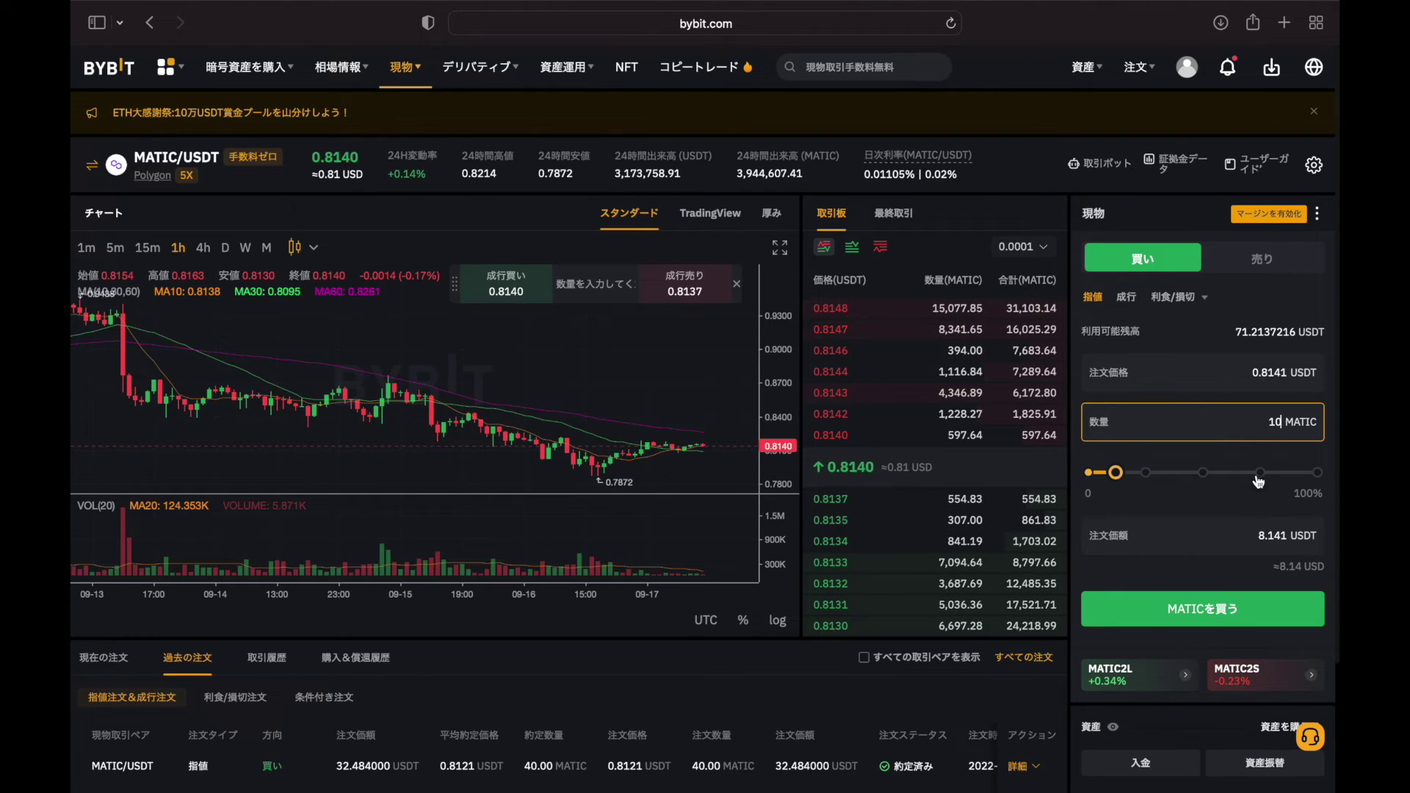
Set the order price to 0.8140 USDT from the order book, then place and confirm the MATIC limit buy order
left_click(842, 444)
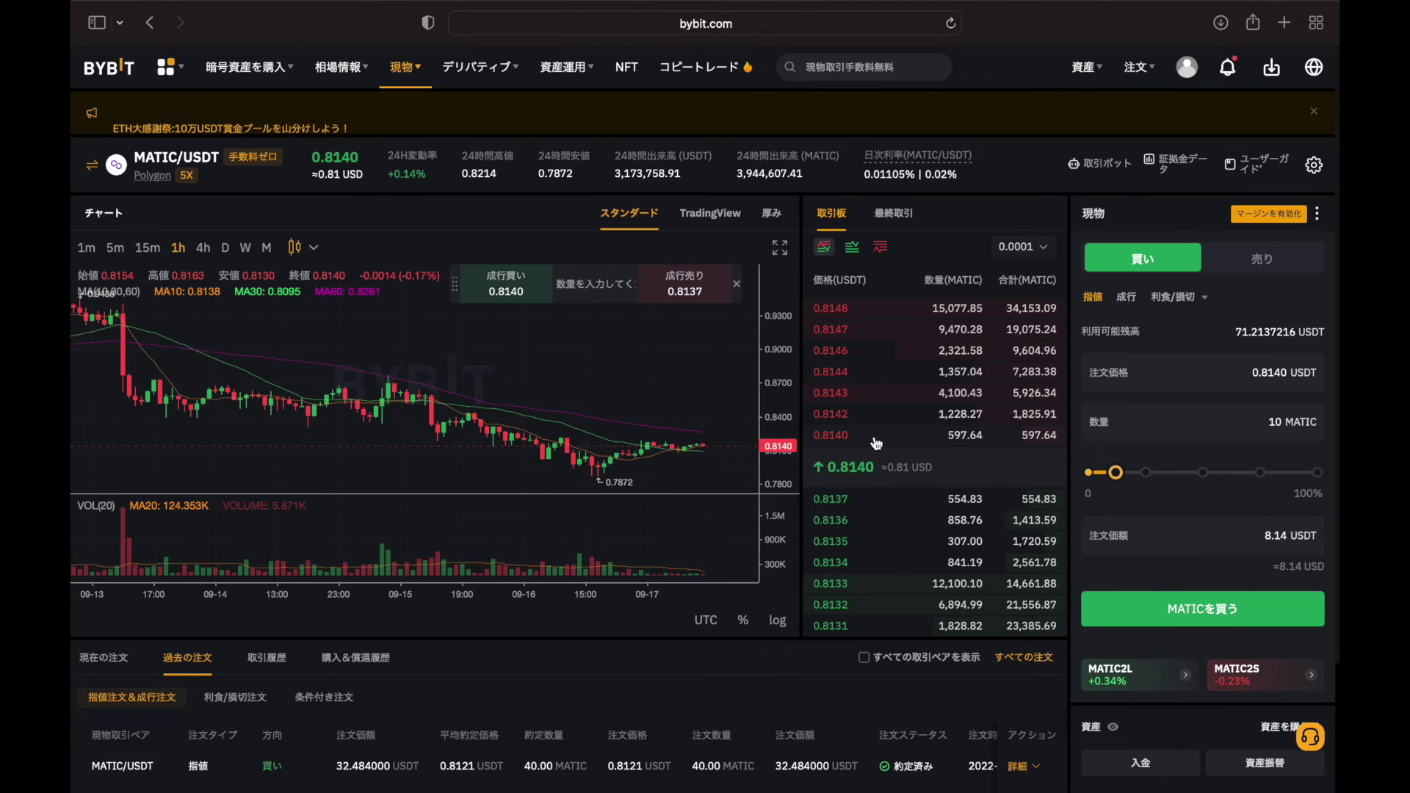
left_click(1223, 615)
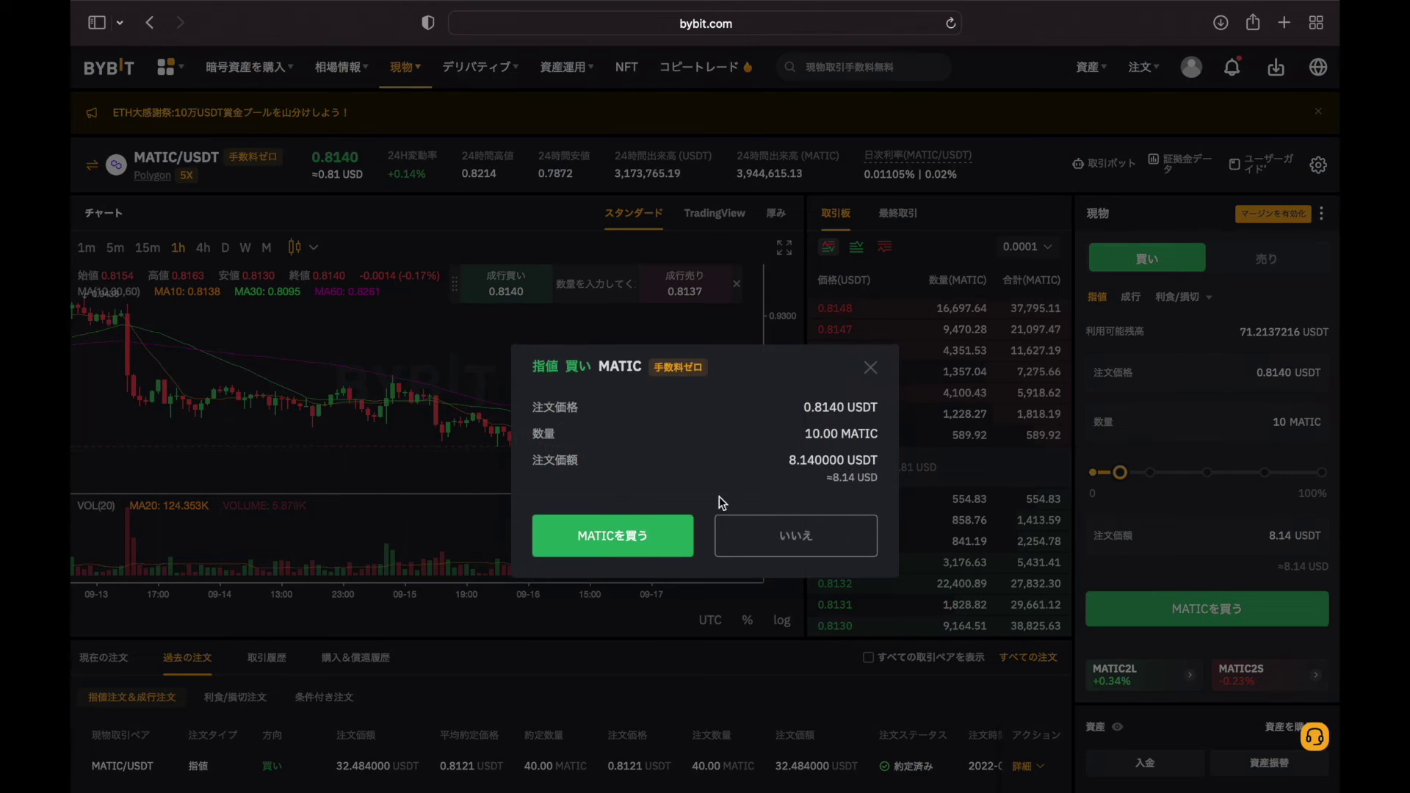
left_click(637, 540)
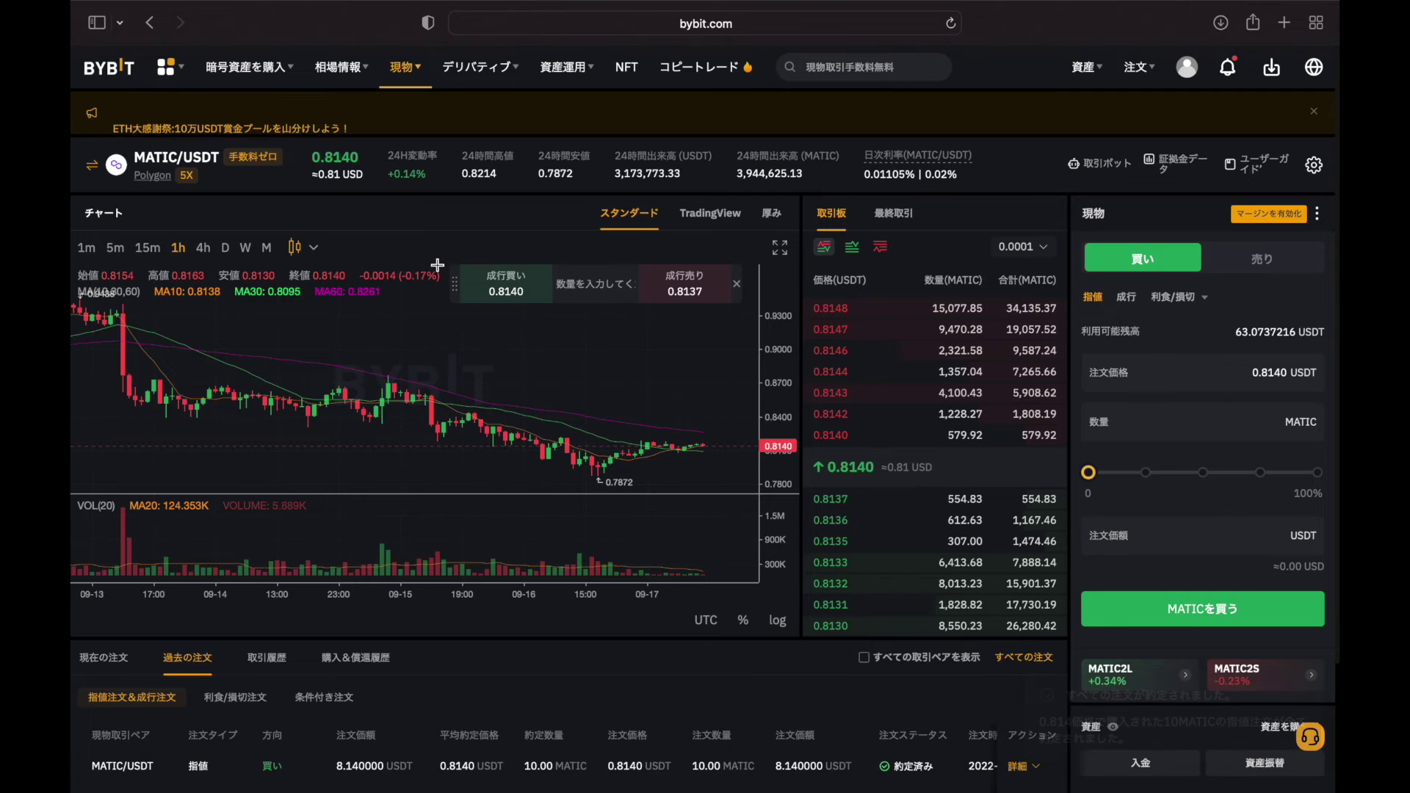
Open the asset overview and show the spot account balances
mouse_move(1148, 80)
left_click(1085, 67)
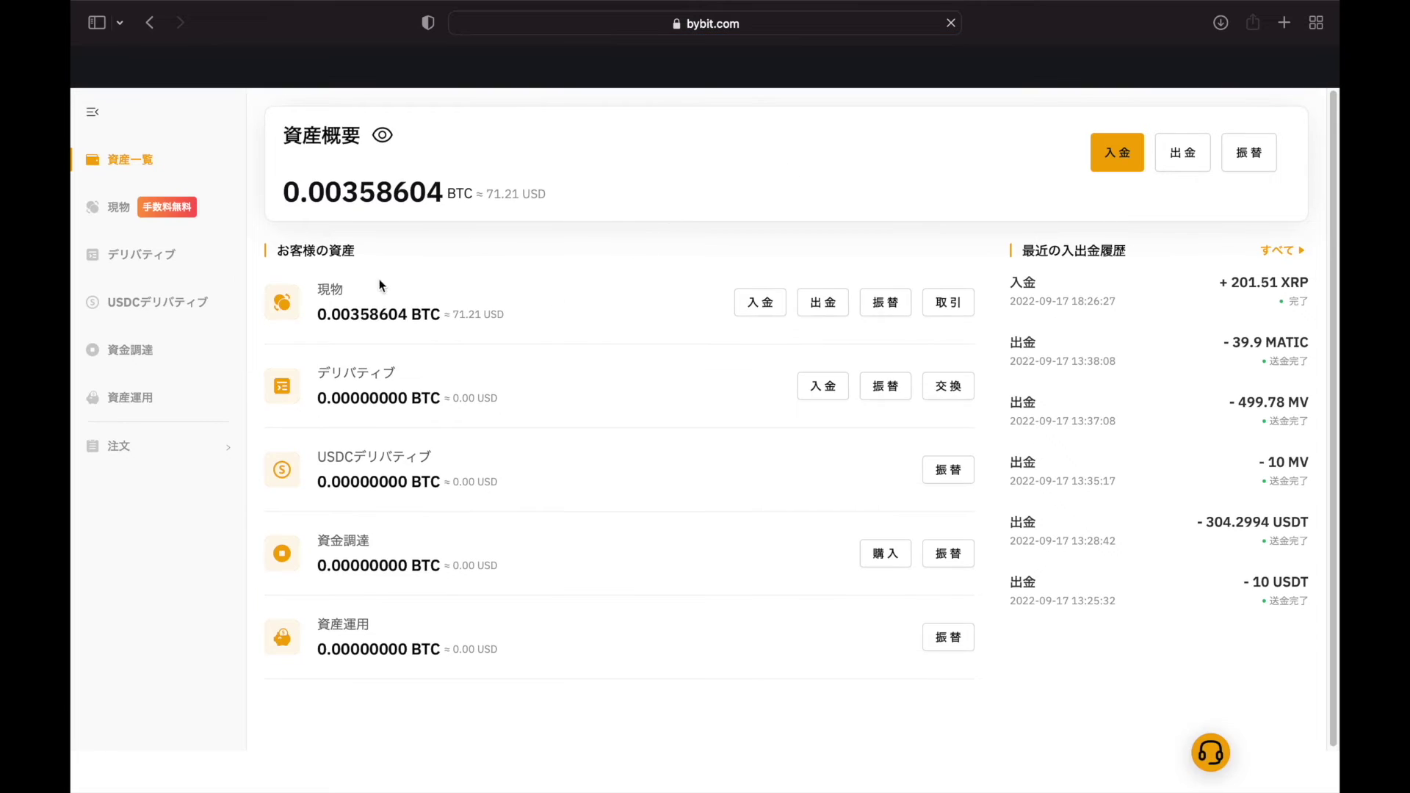
left_click(126, 235)
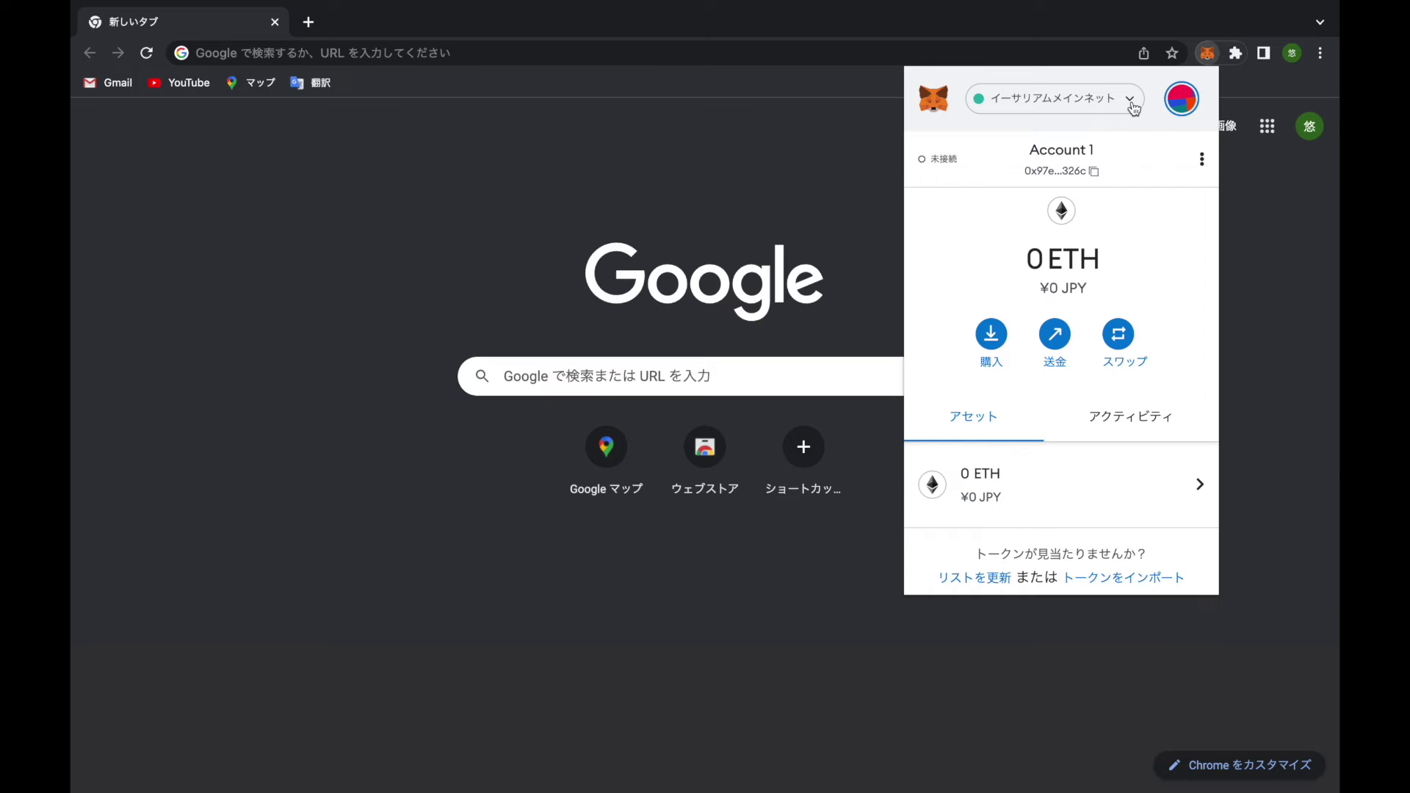
Switch to MetaMask in Chrome, review the network list and the manual add-network form, and browse the networks on Chainlist
left_click(1134, 108)
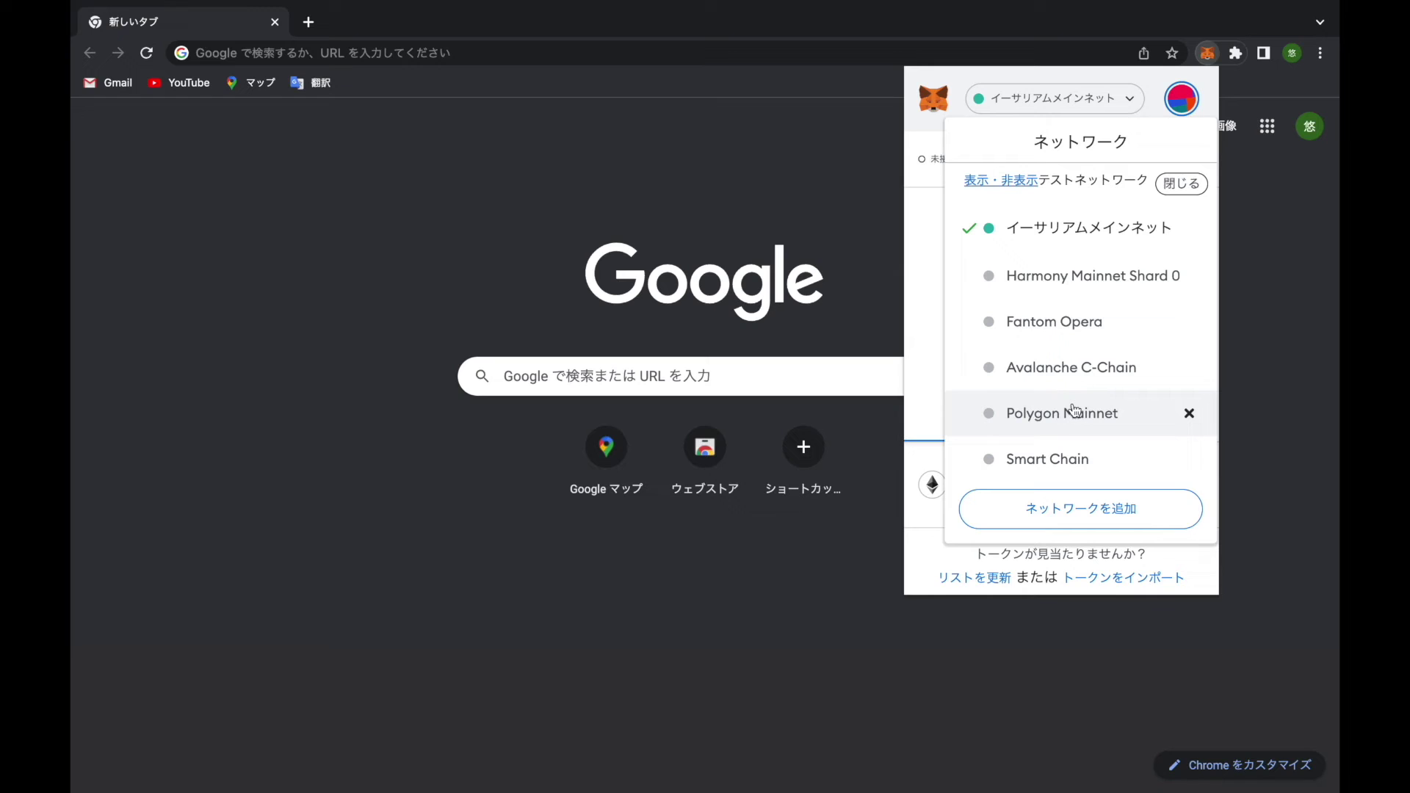
left_click(1082, 512)
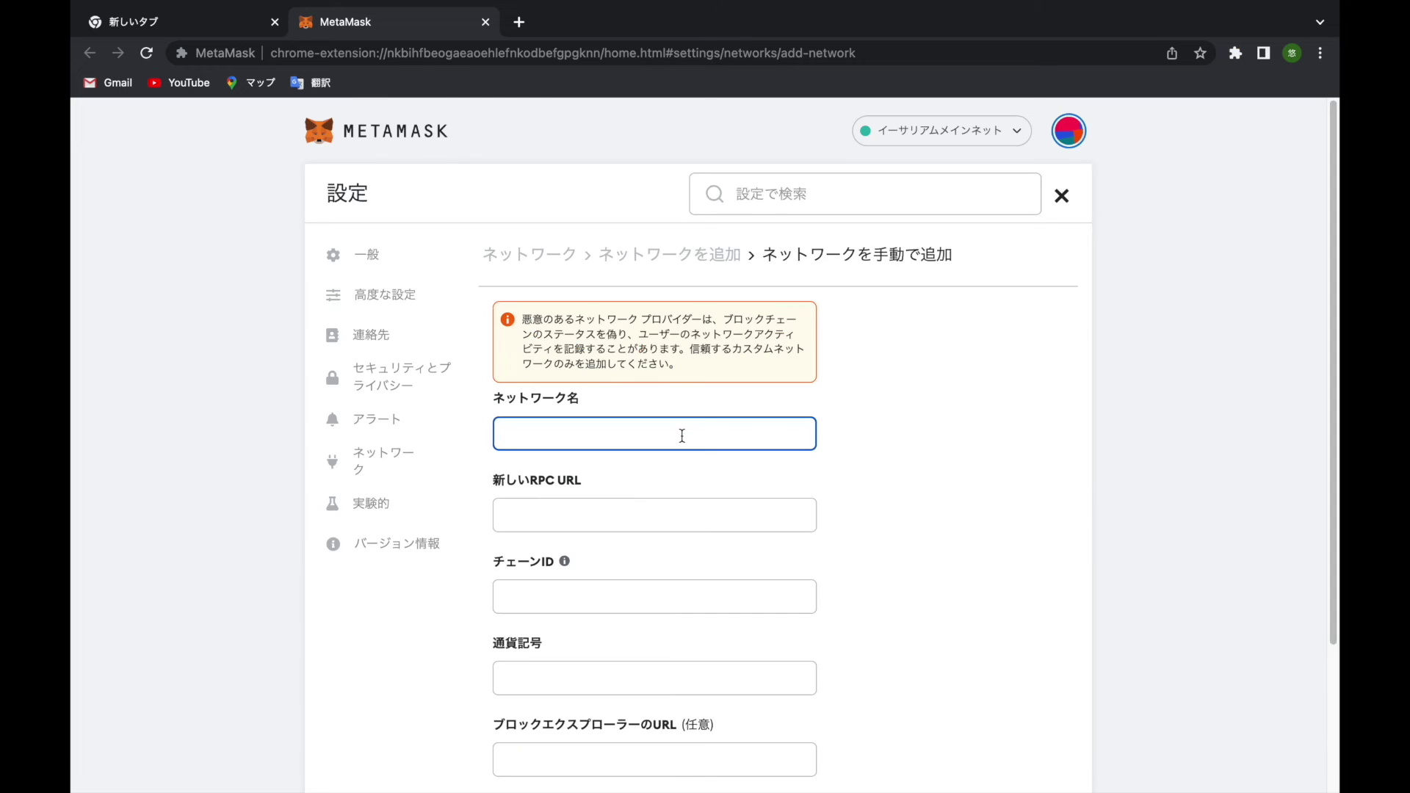
scroll(682, 436, "down", 1)
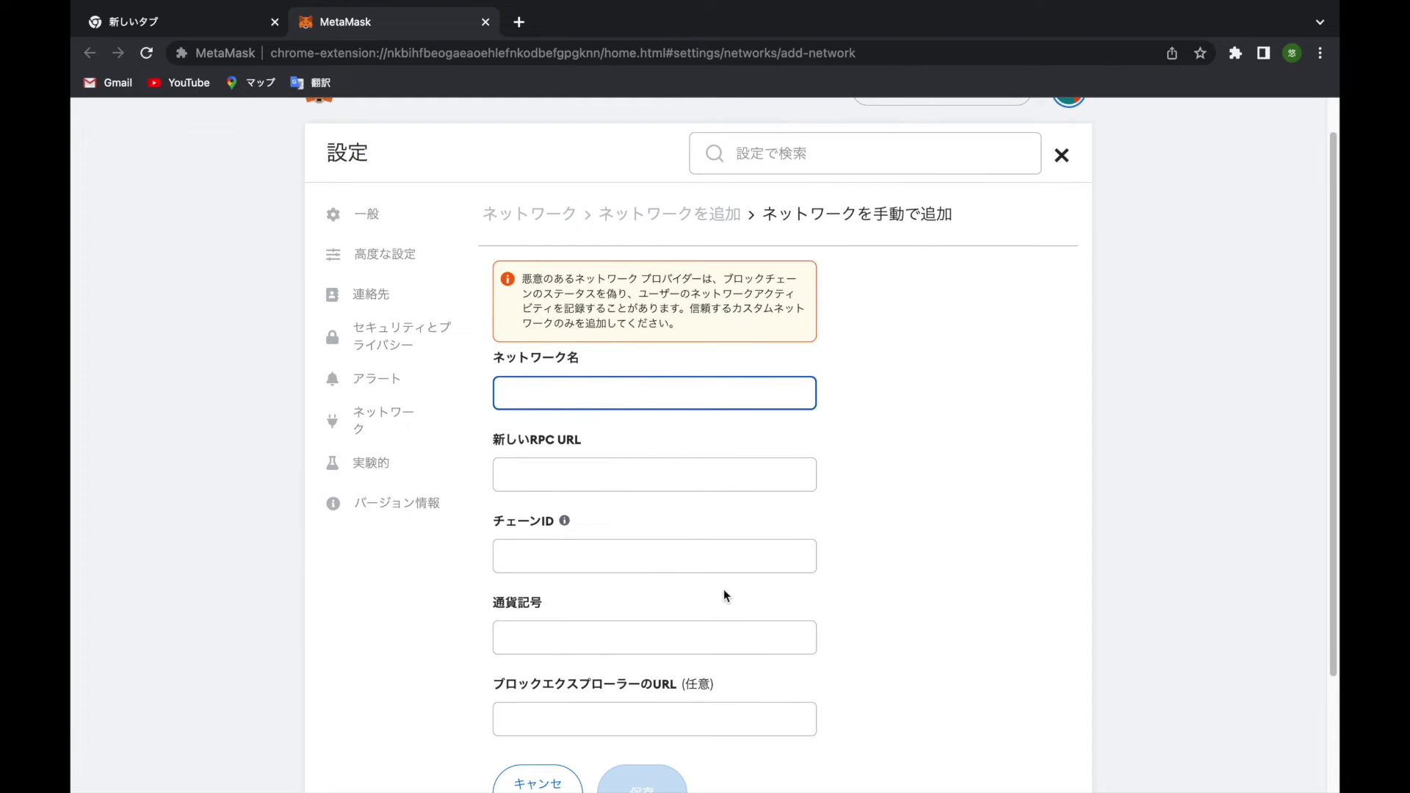
scroll(844, 474, "down", 3)
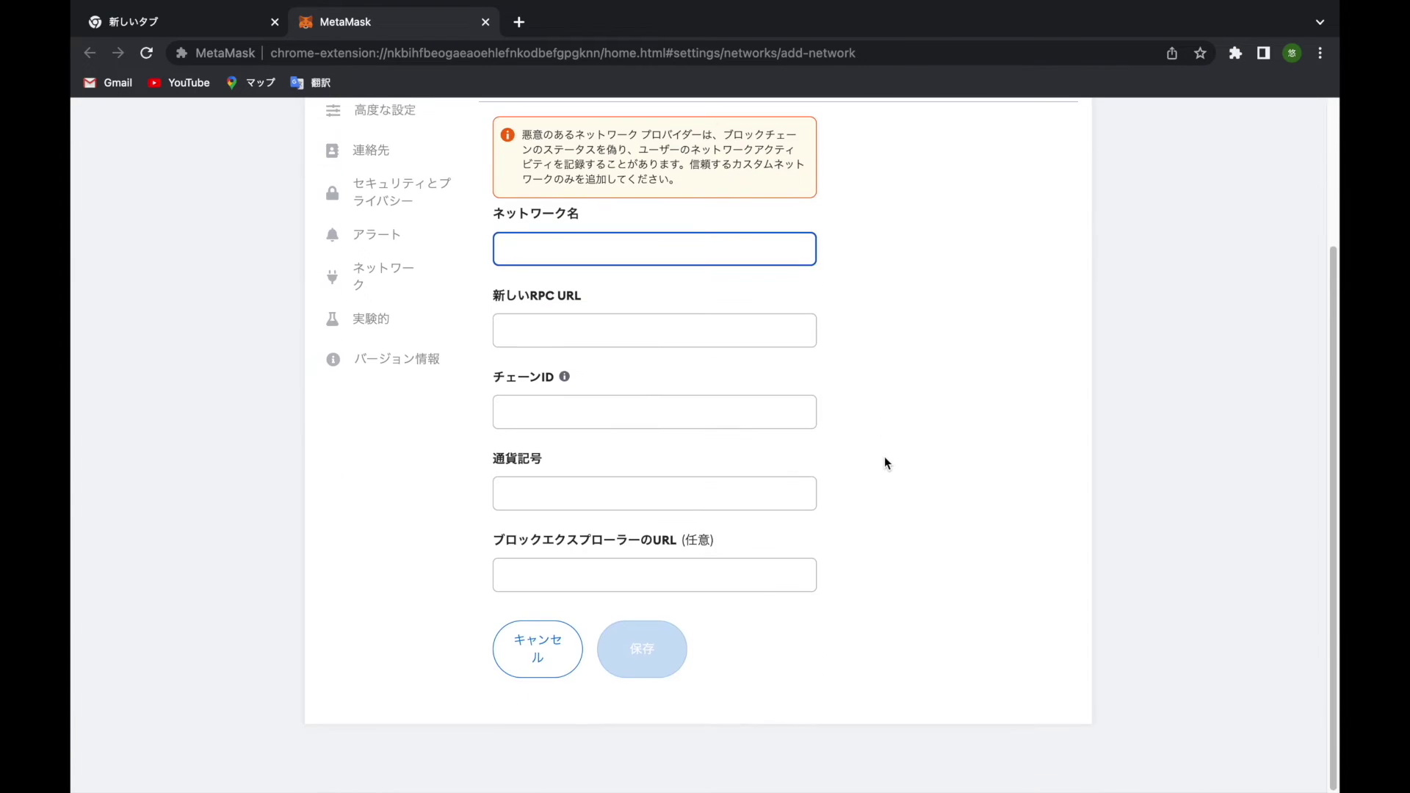
scroll(649, 475, "up", 3)
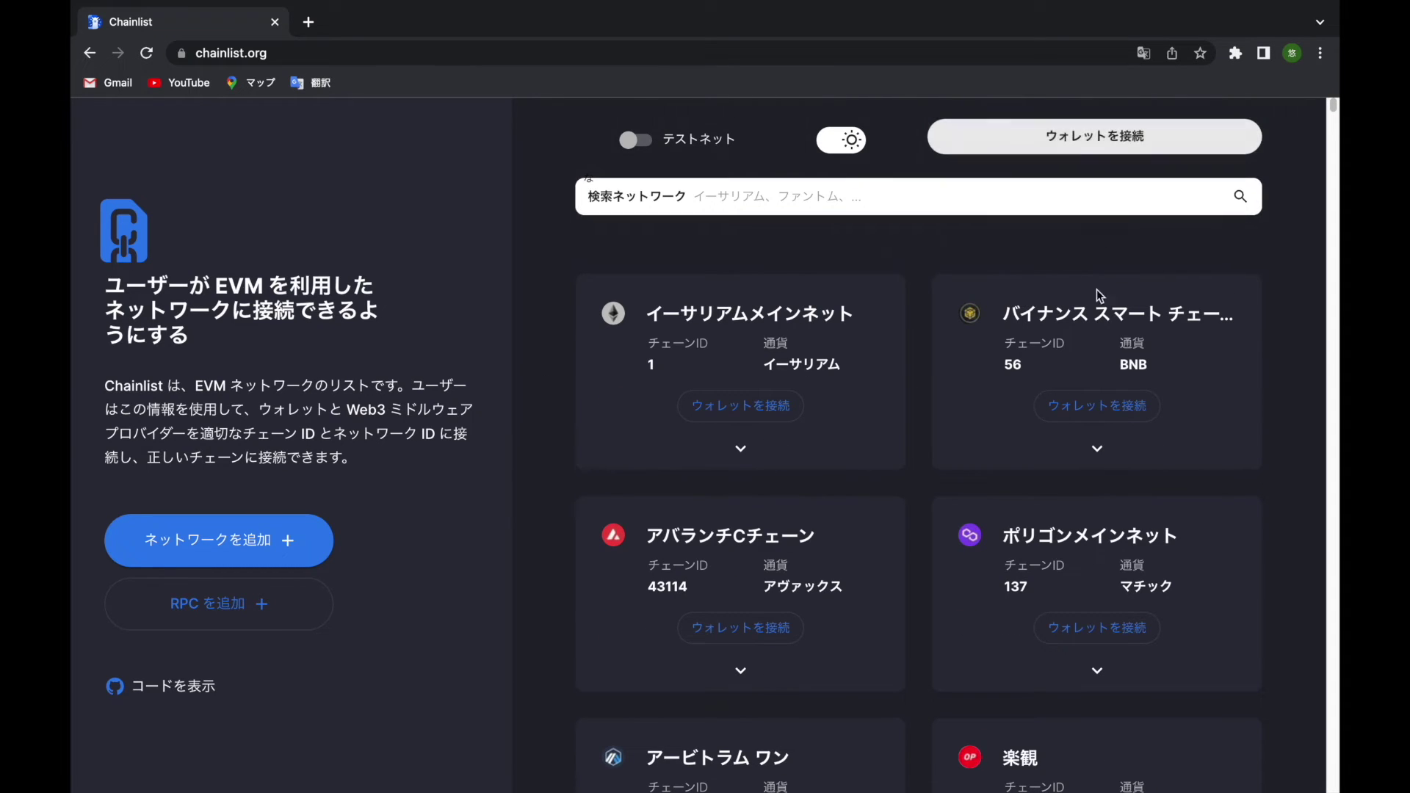
scroll(965, 484, "down", 2)
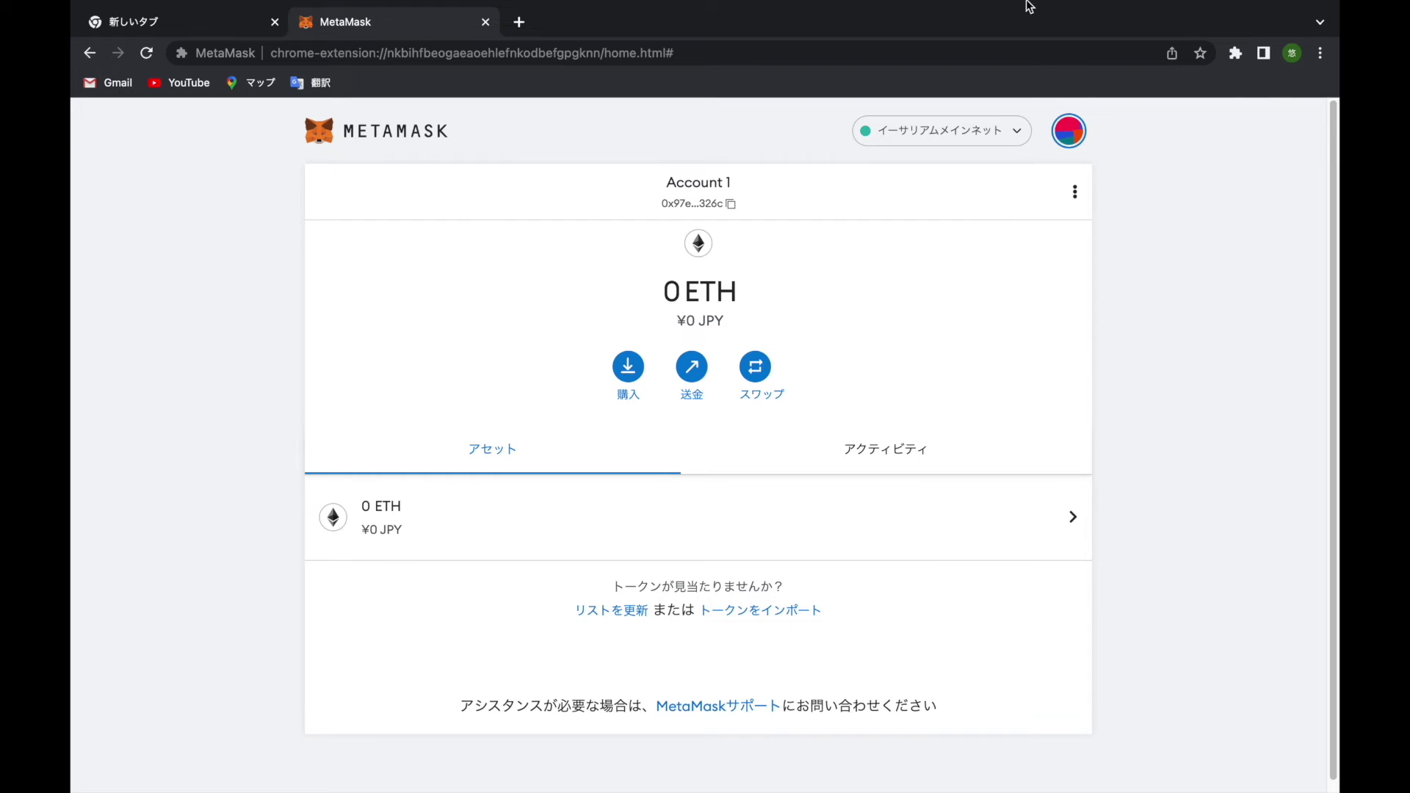
Switch the MetaMask wallet from Ethereum Mainnet to the Polygon Mainnet network
left_click(1016, 130)
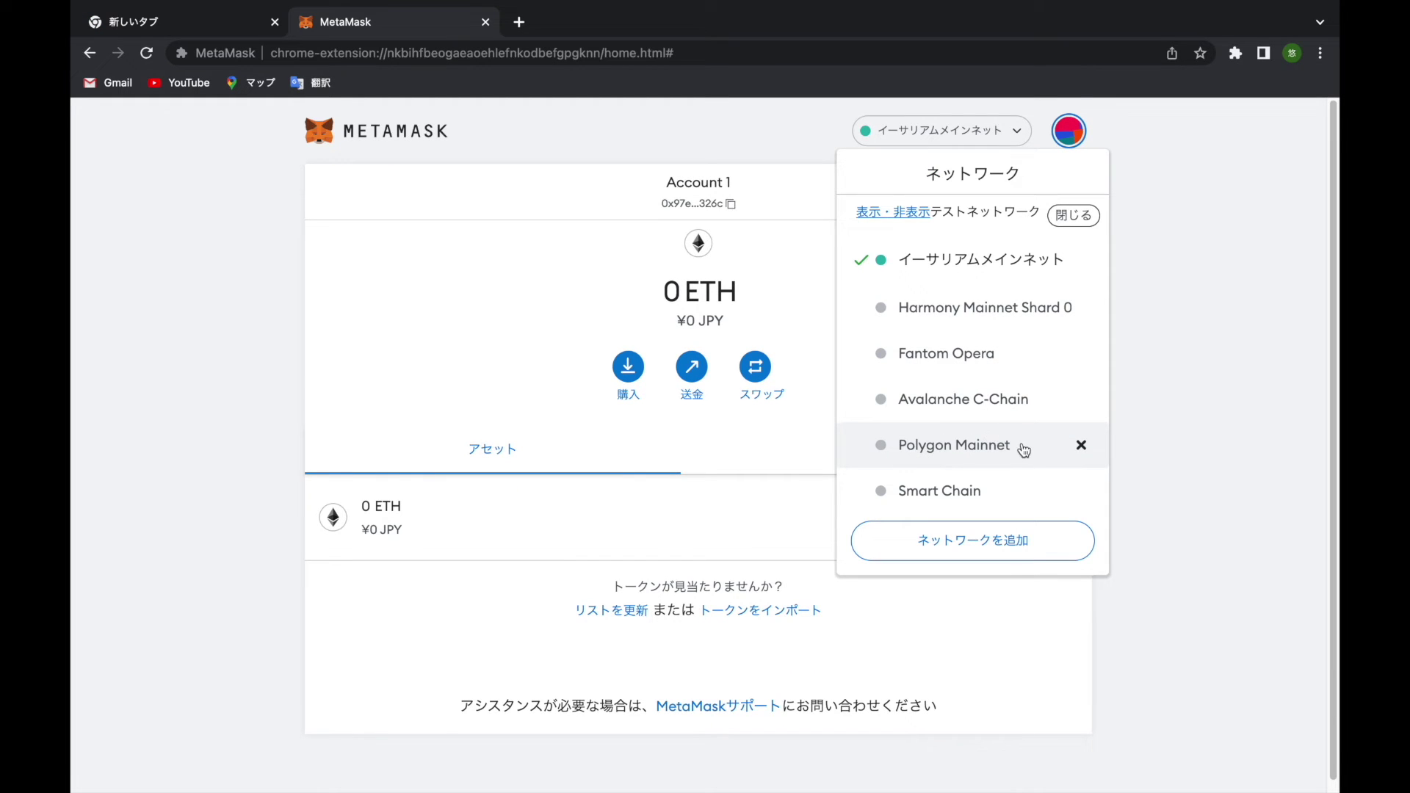
left_click(922, 450)
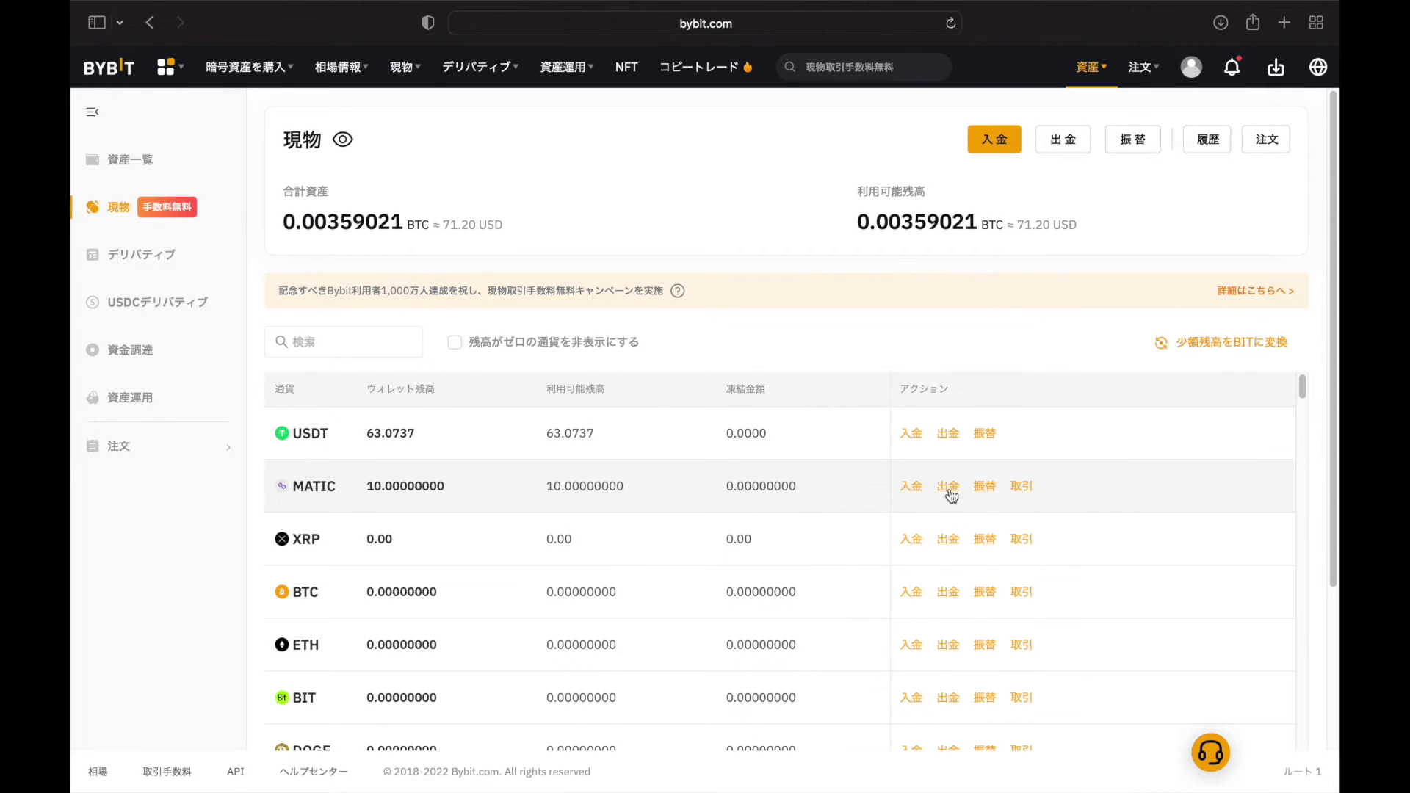
Open the withdrawal form for MATIC from the Bybit spot balances
left_click(949, 488)
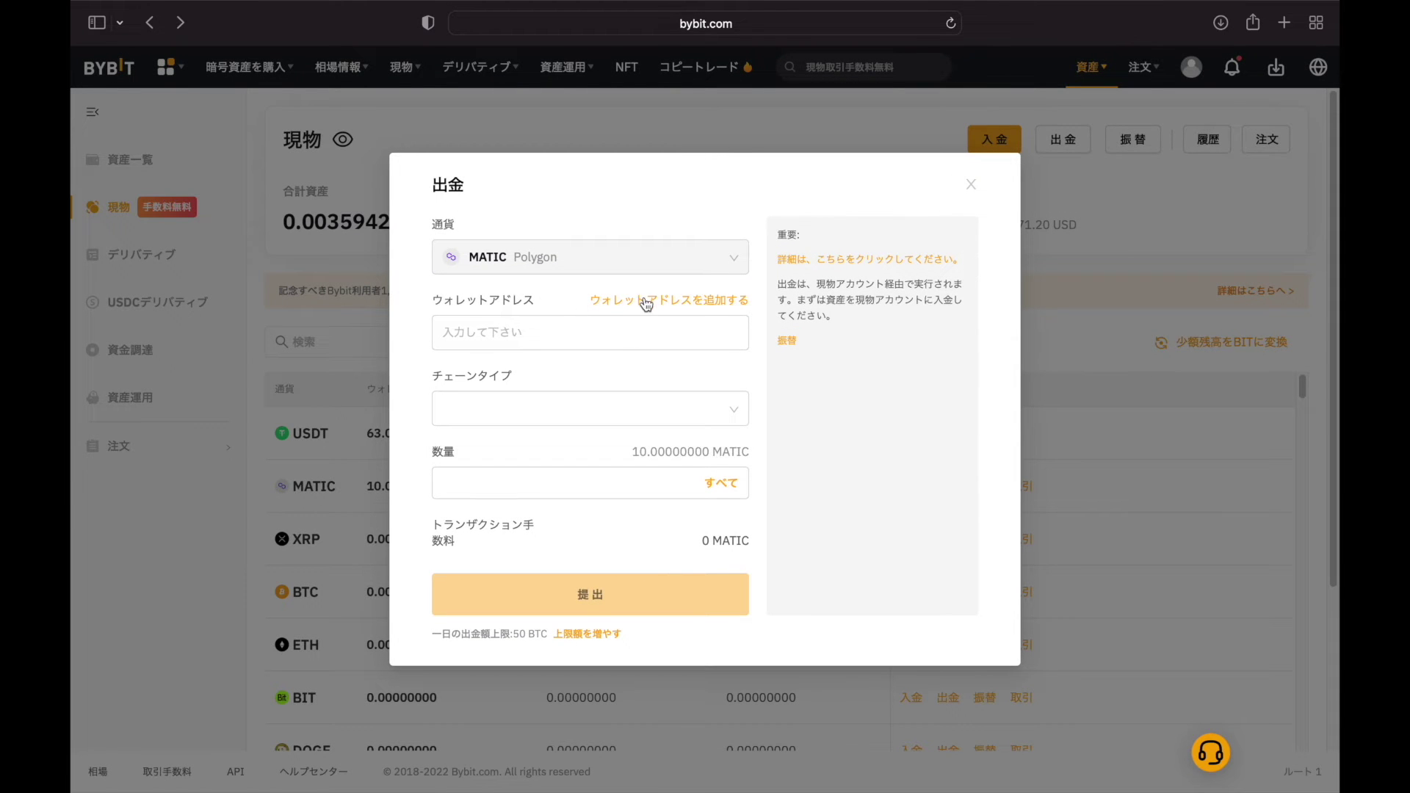
Start a new withdrawal address entry with MATIC as the coin, discard it and return to the MATIC withdrawal form
left_click(684, 301)
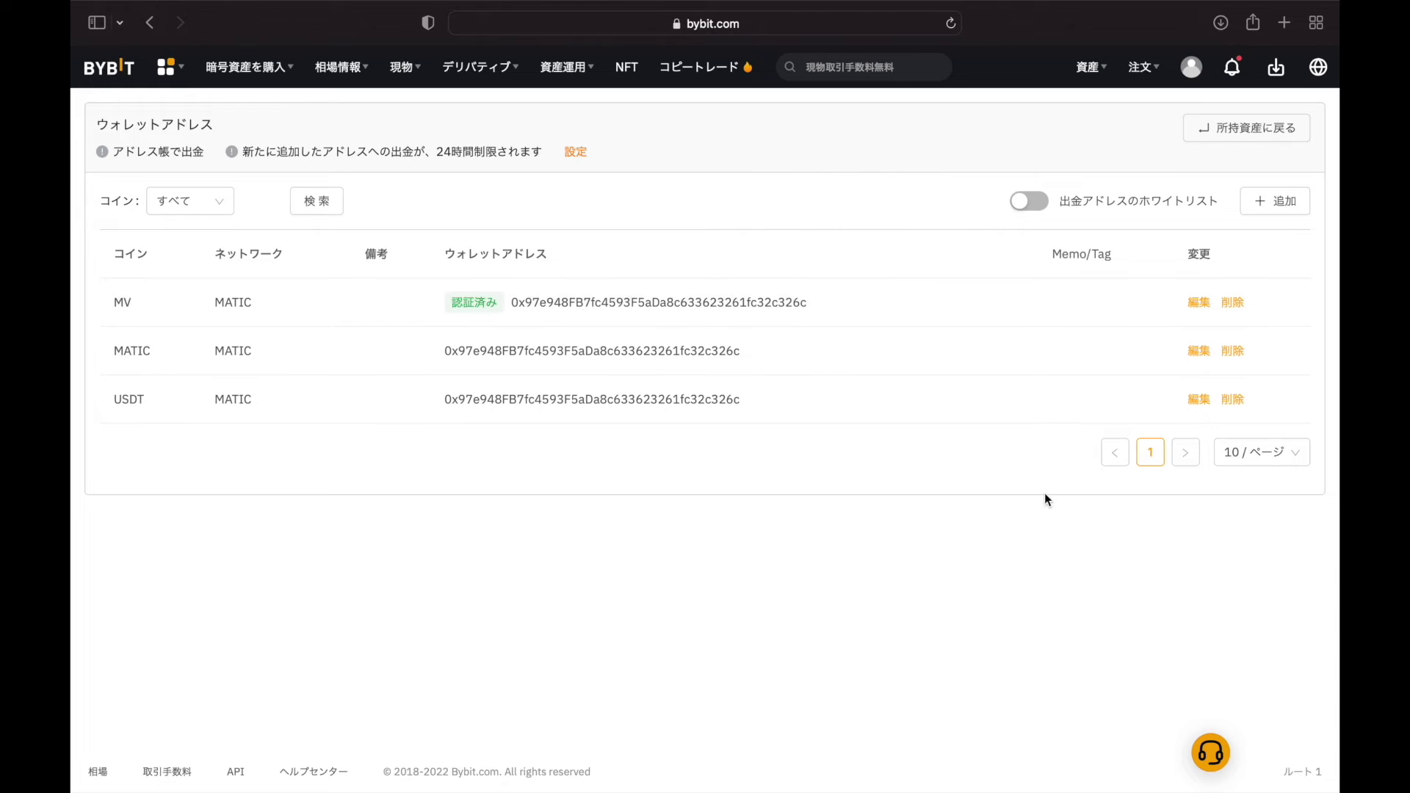
left_click(1276, 203)
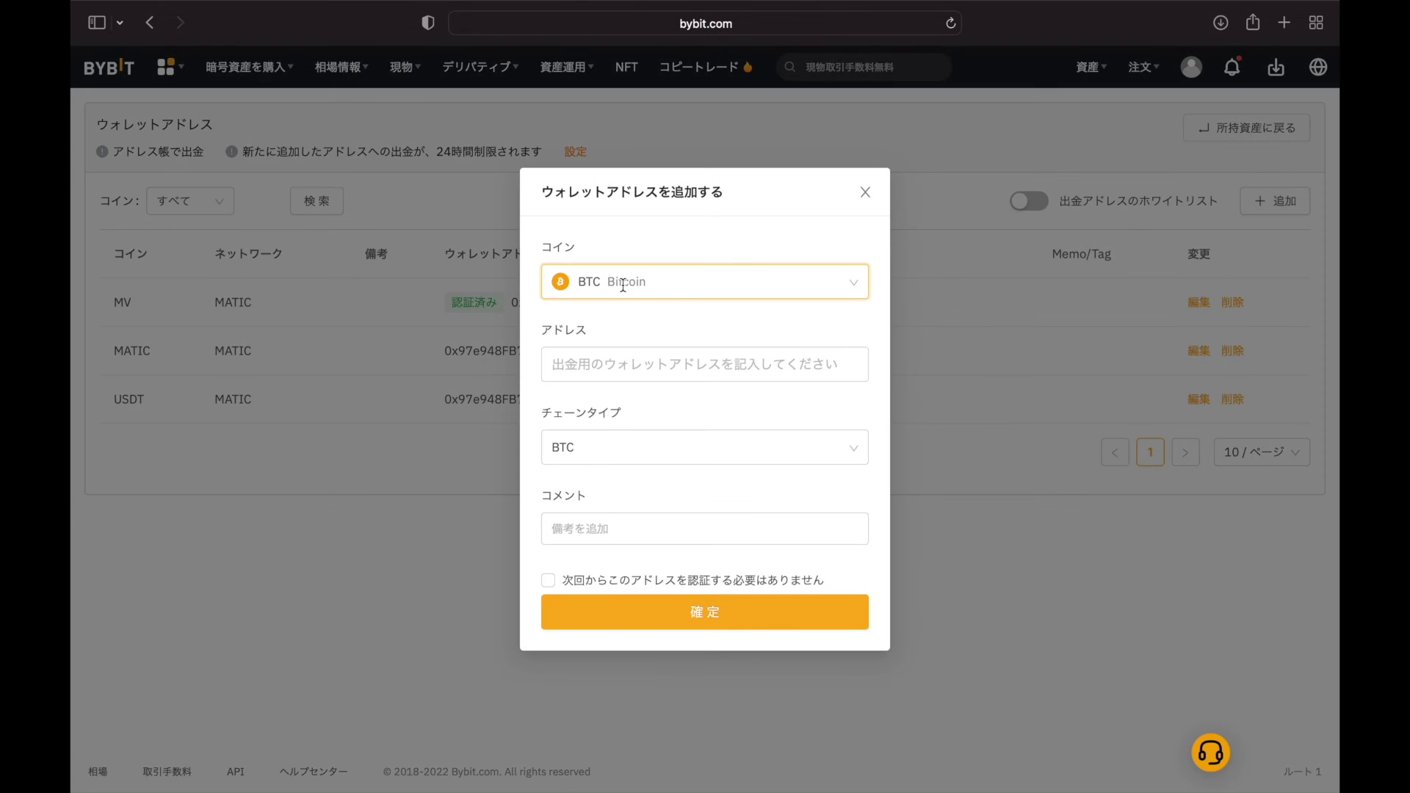
type("MATIC")
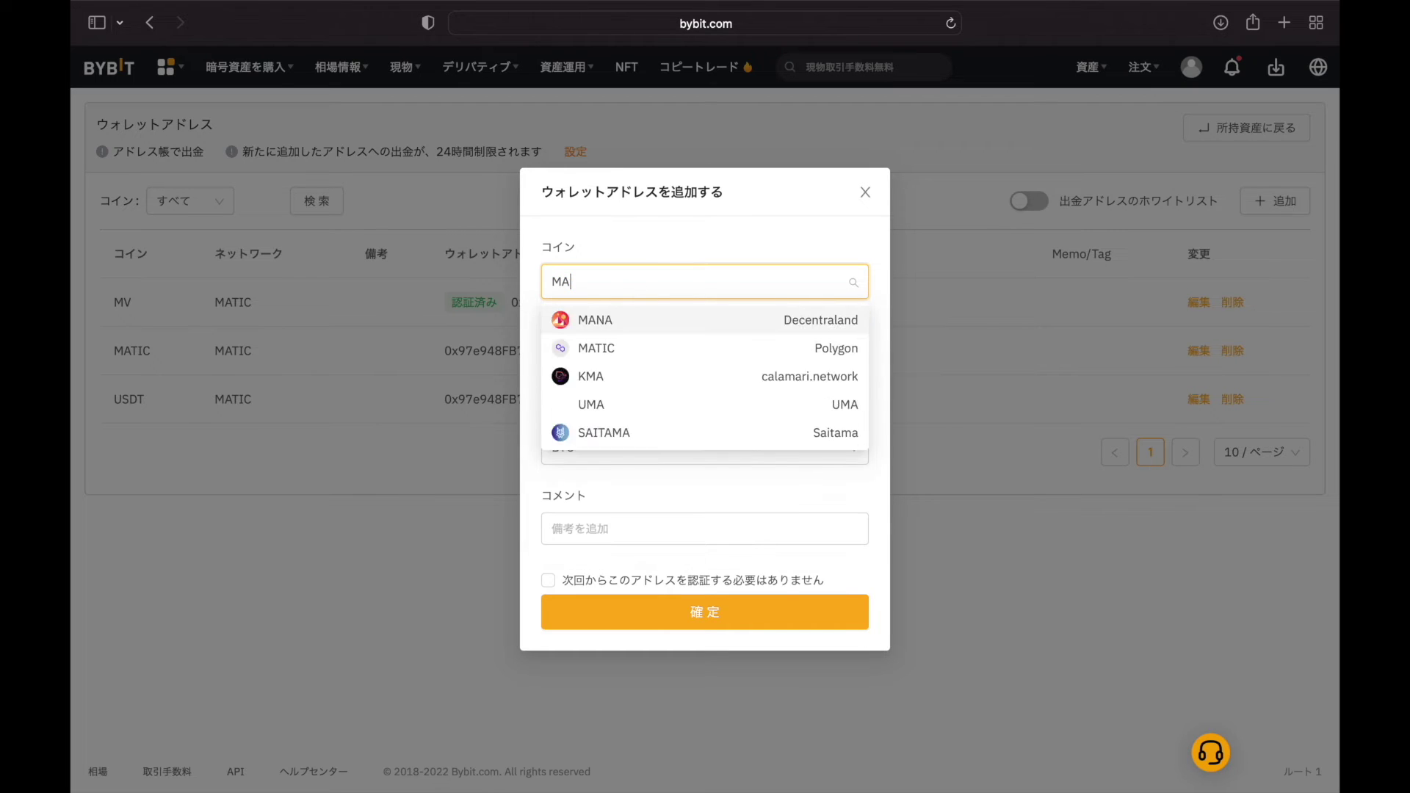
key("Return")
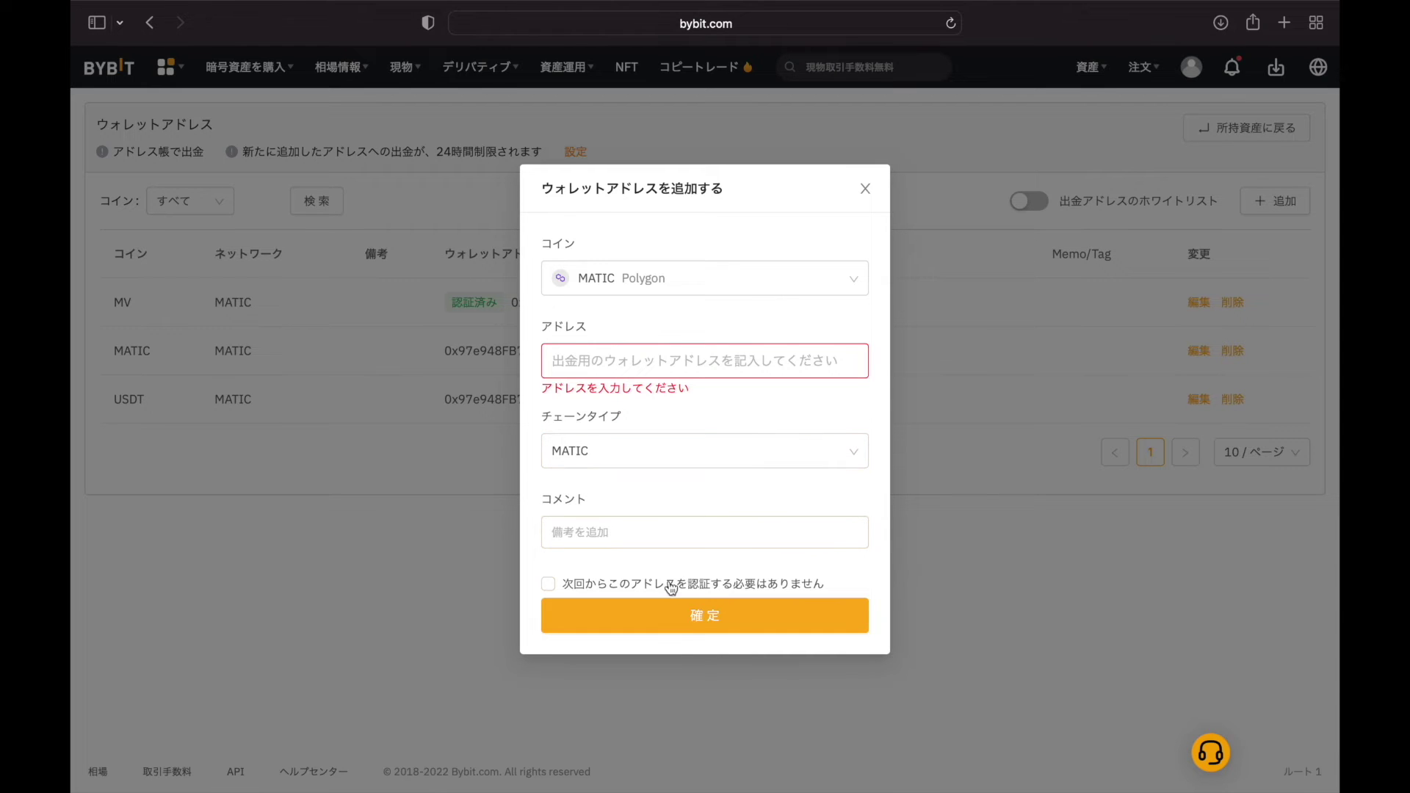
left_click(866, 189)
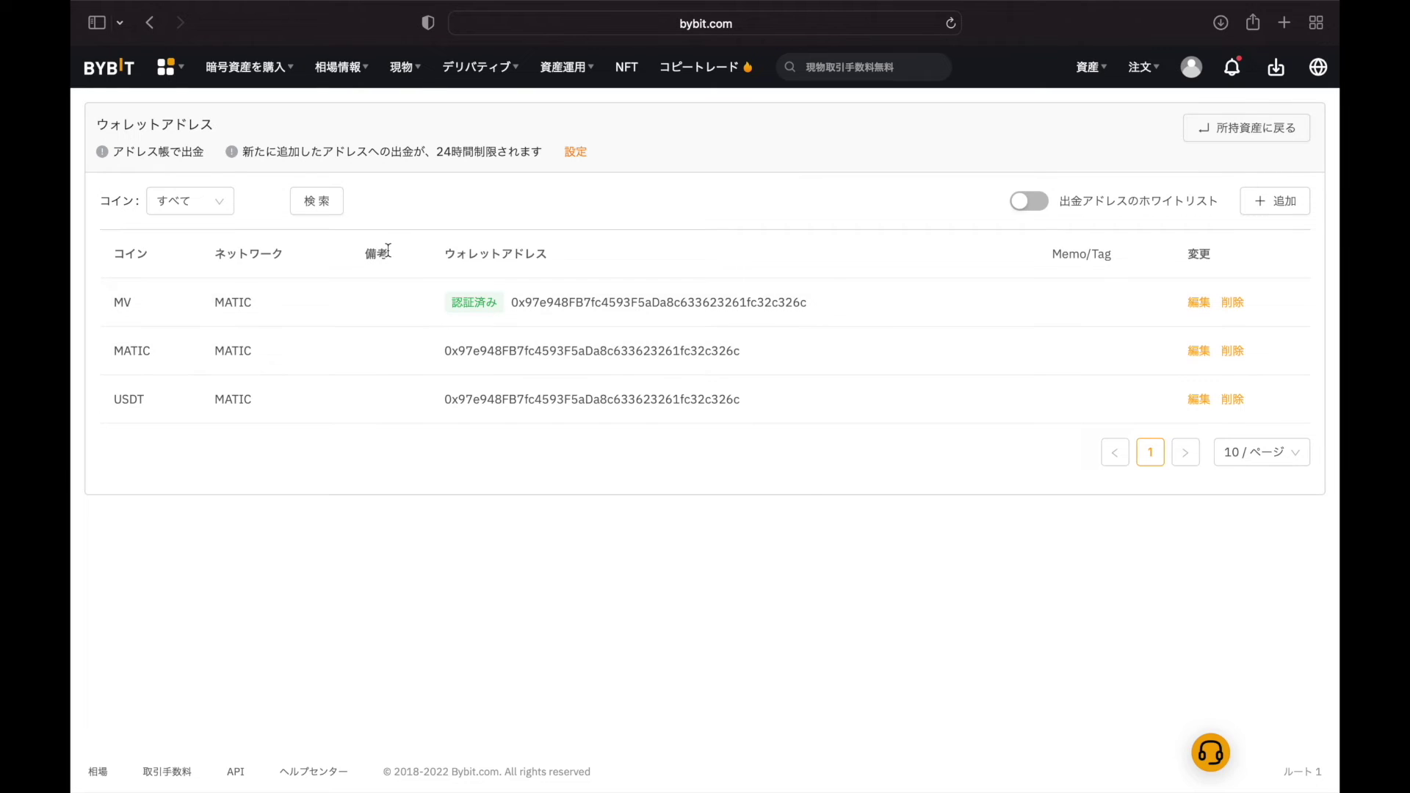
key("super+bracketleft")
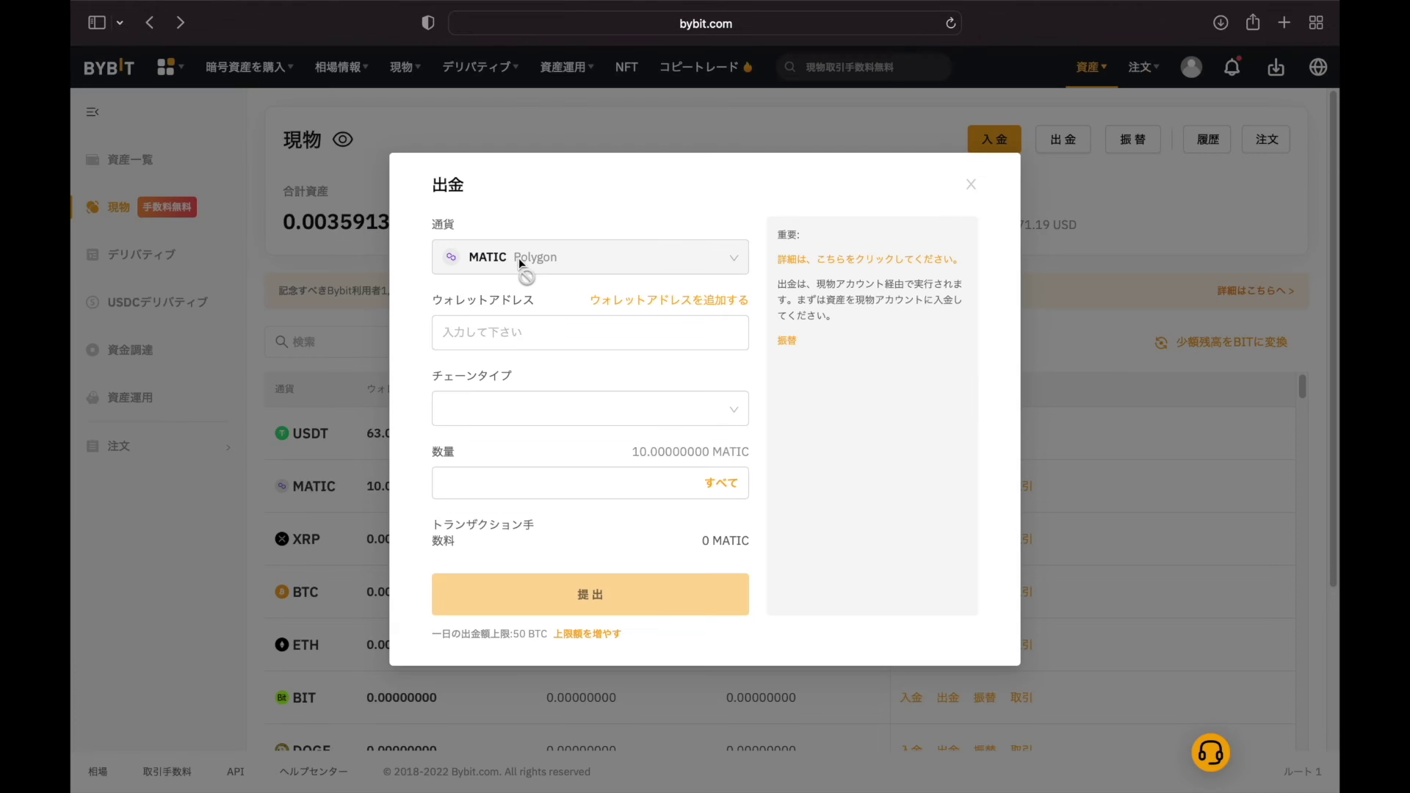
Withdraw 9.9 MATIC, the full available amount, to the saved MATIC-chain address, supplying the e-mail and Google verification codes and closing the completion notice
left_click(506, 332)
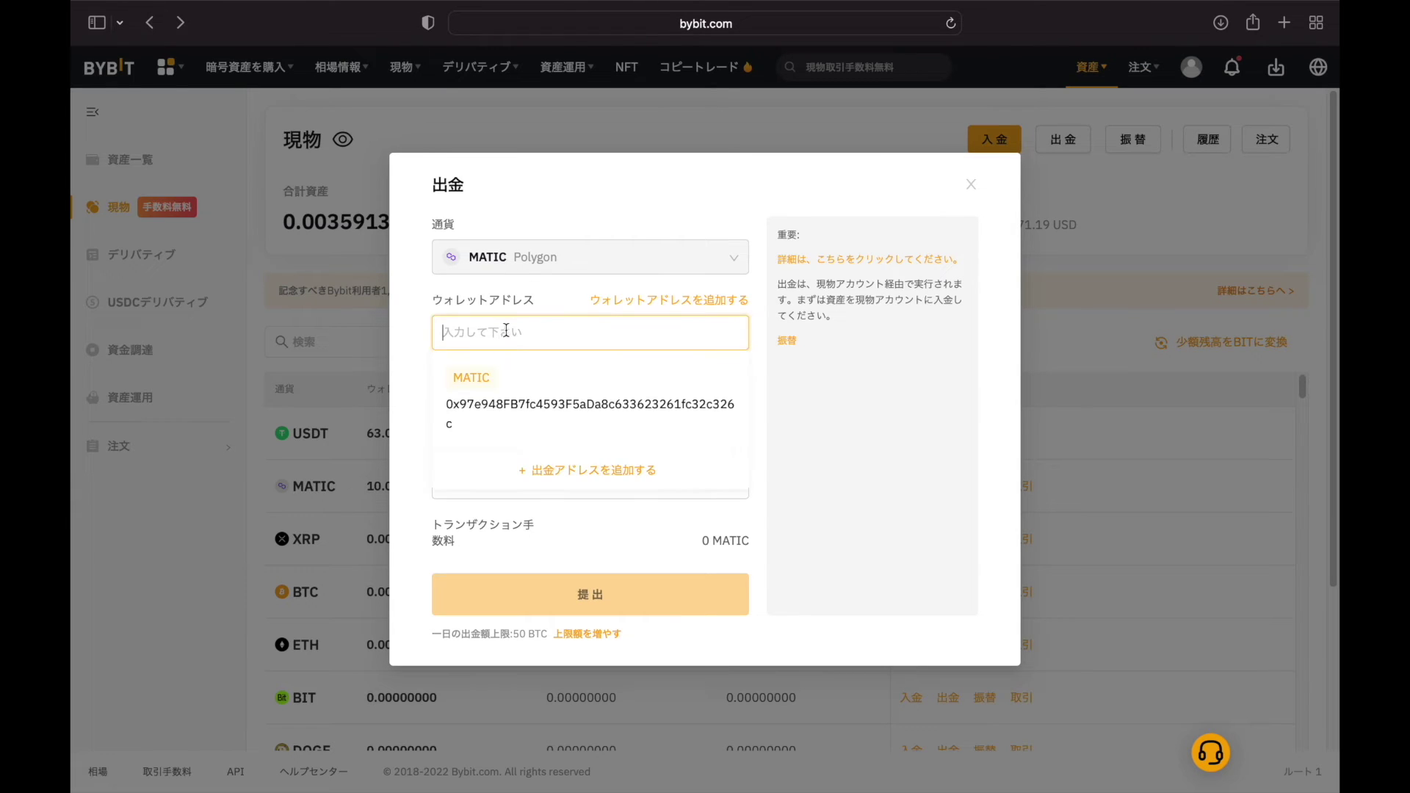
left_click(508, 412)
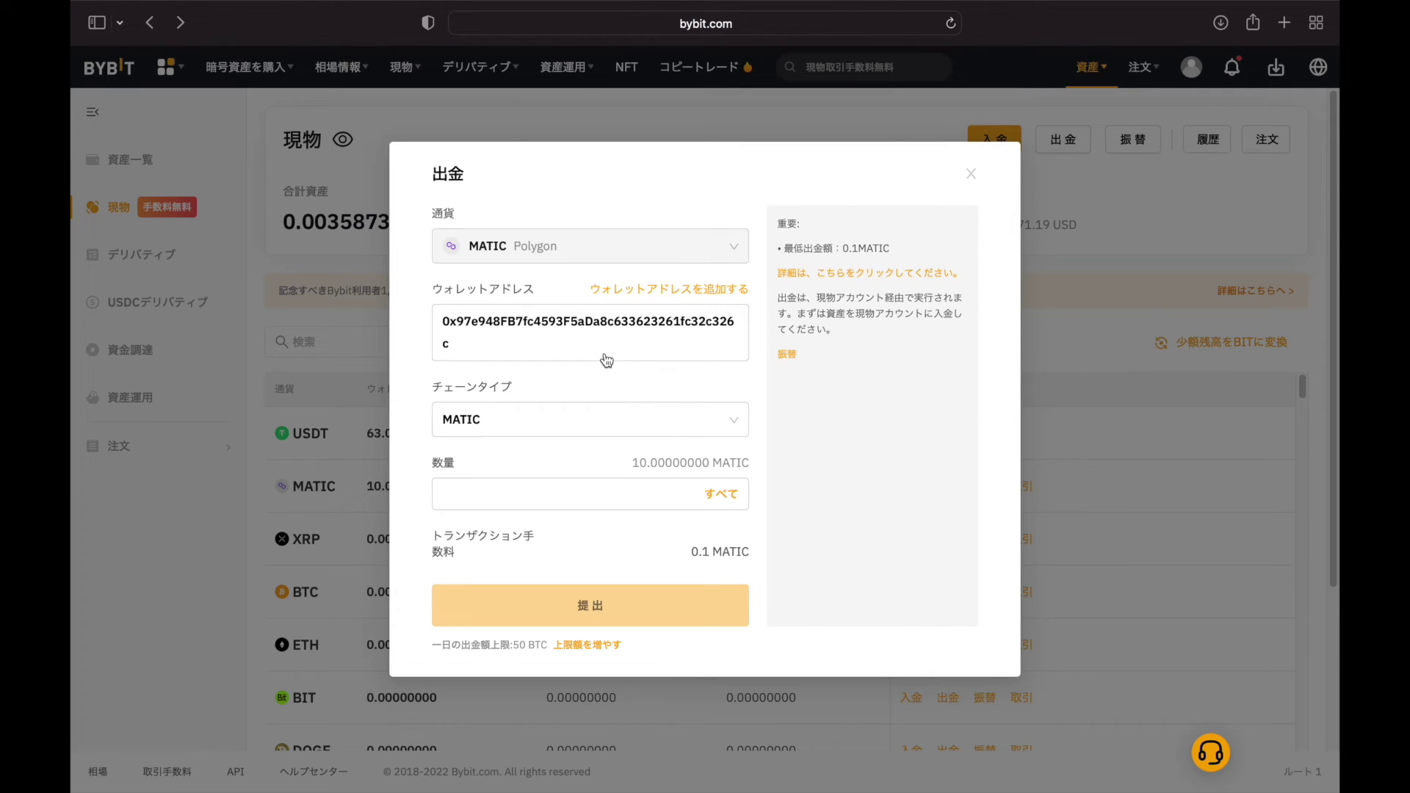
left_click(724, 501)
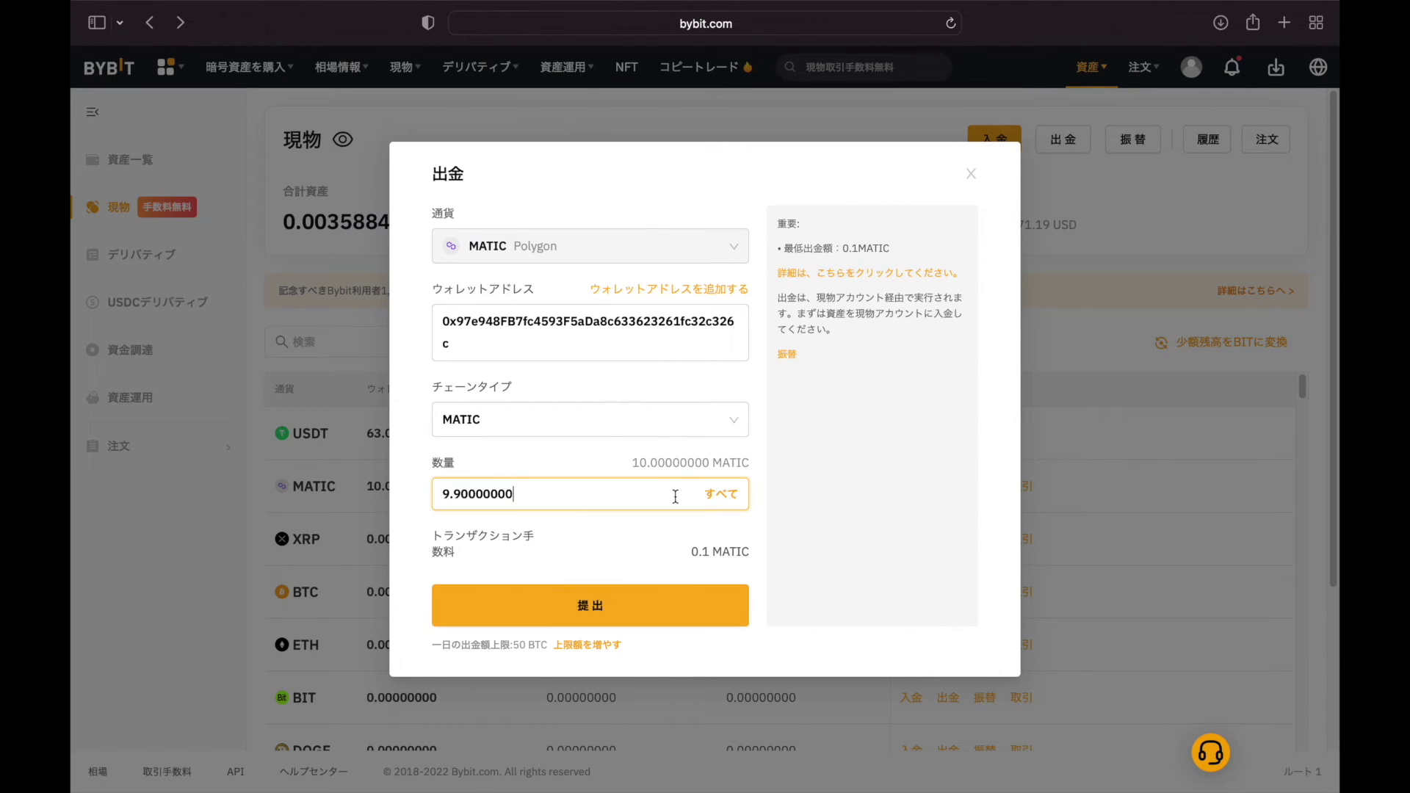
left_click(604, 615)
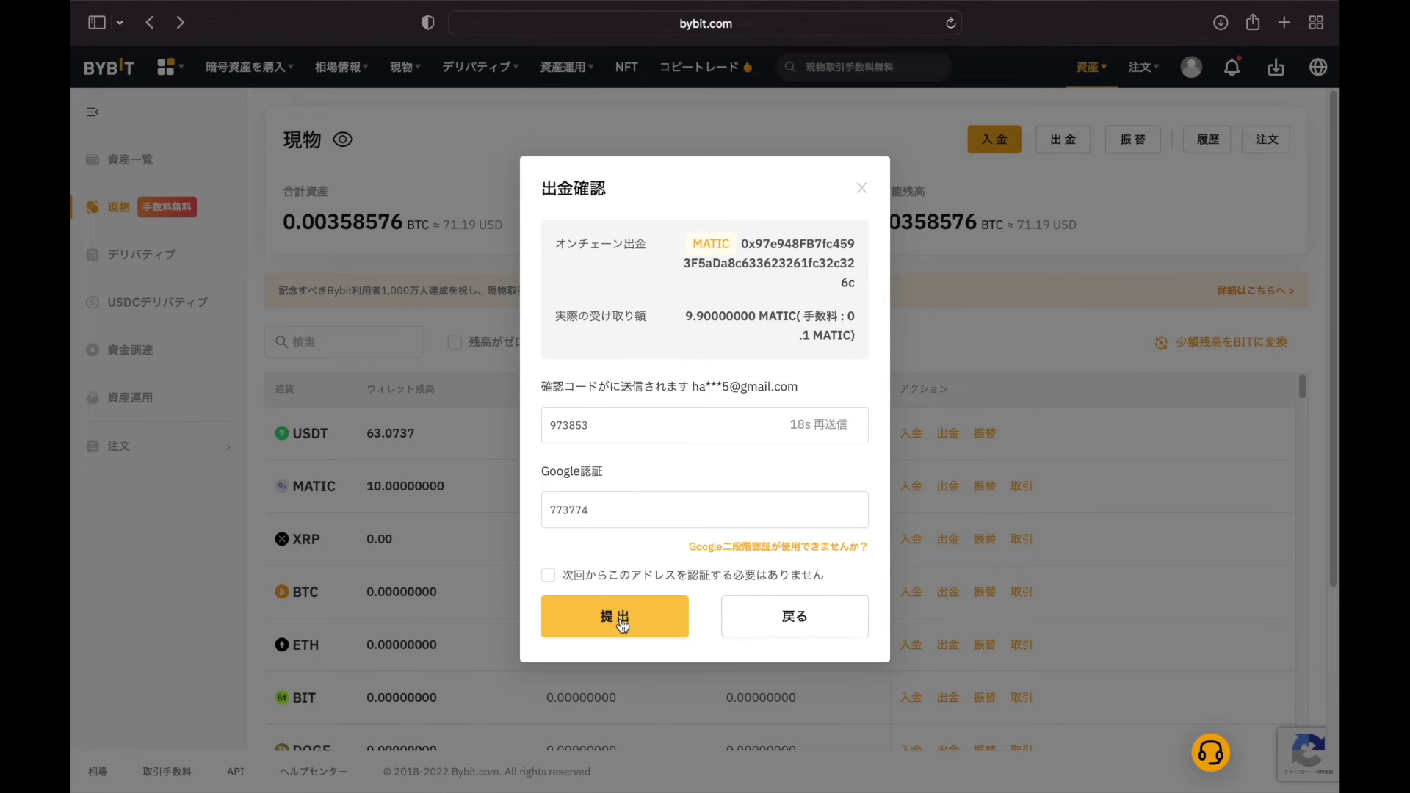
left_click(622, 622)
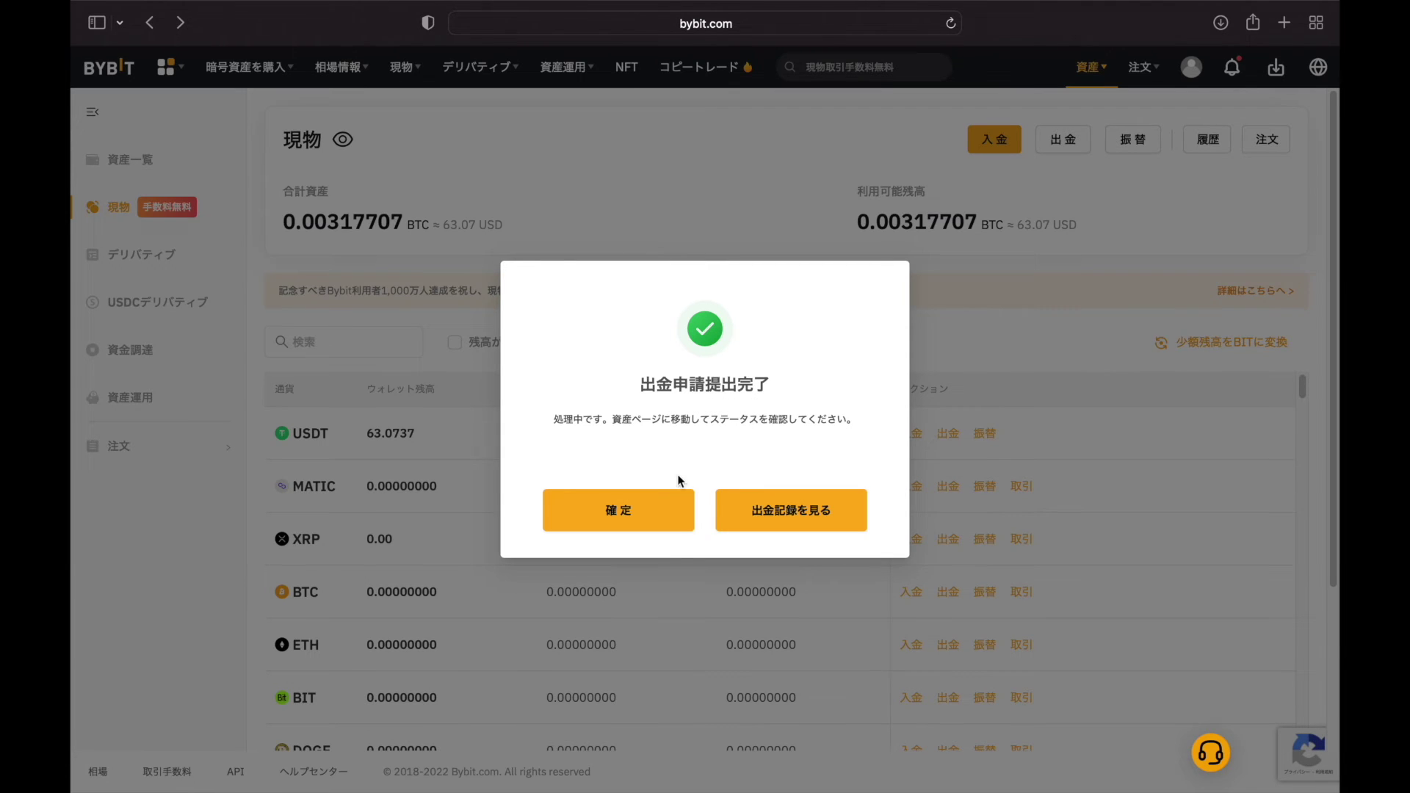
left_click(627, 509)
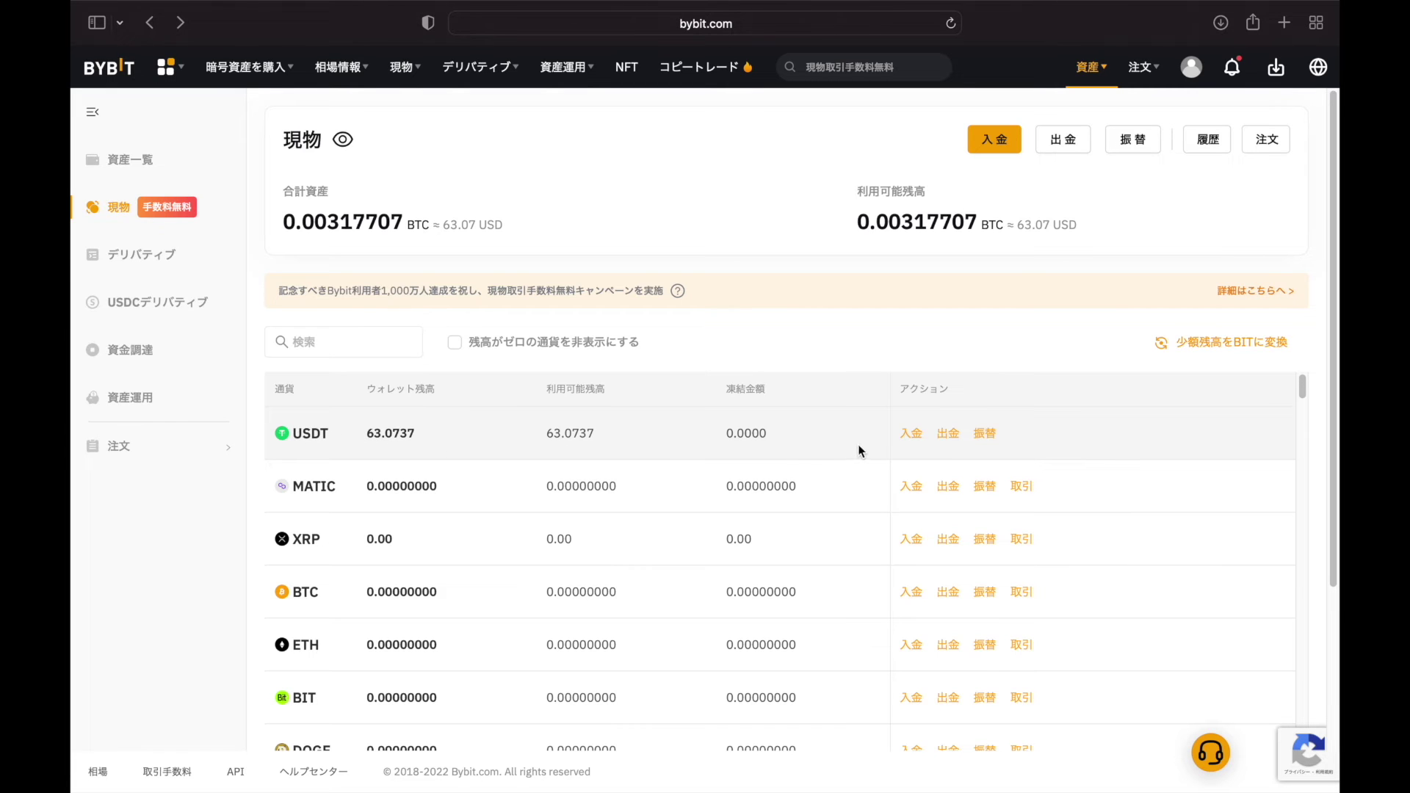
Open the withdrawal form for USDT from the spot balances
left_click(948, 434)
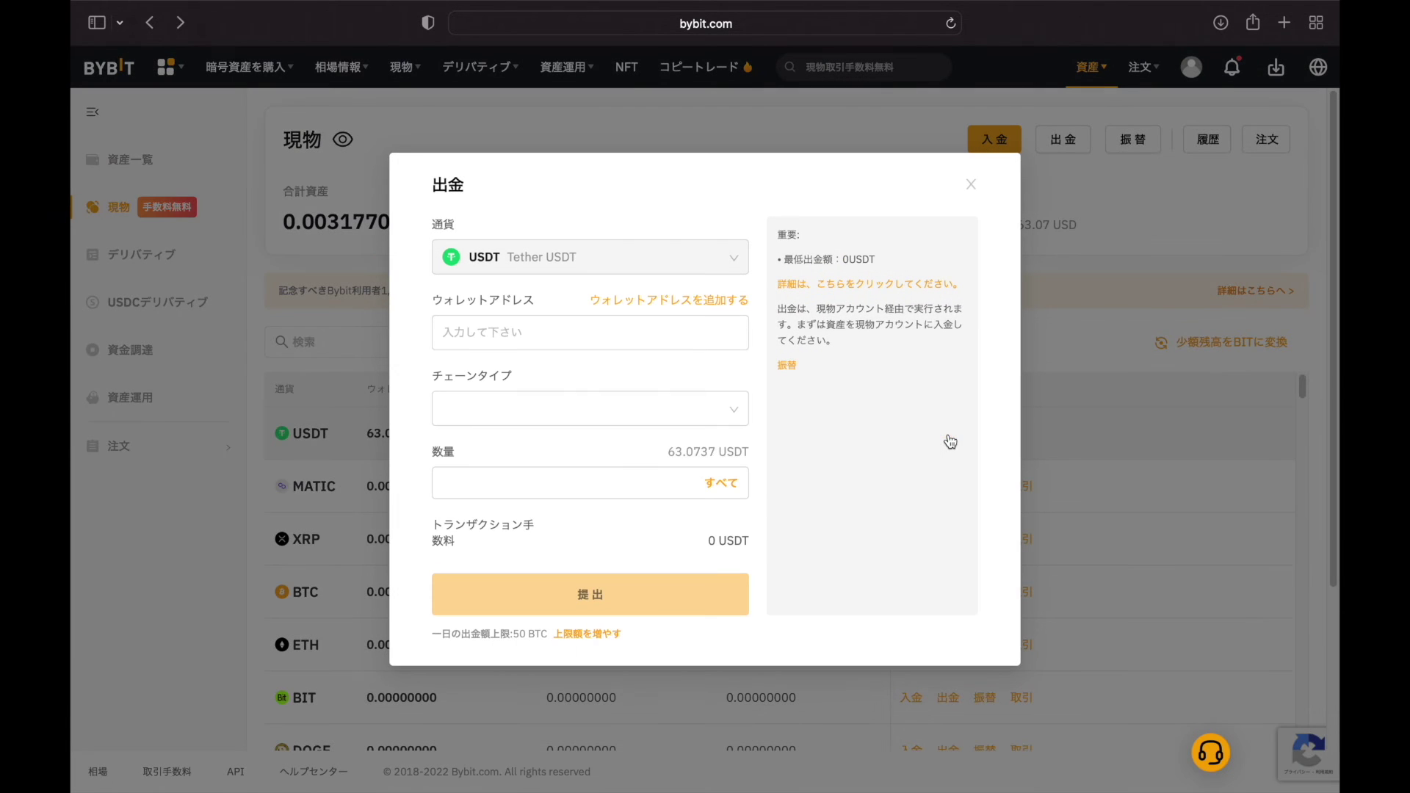
Start a new withdrawal address entry for USDT with chain type MATIC, discard it and return to the USDT withdrawal form
left_click(674, 302)
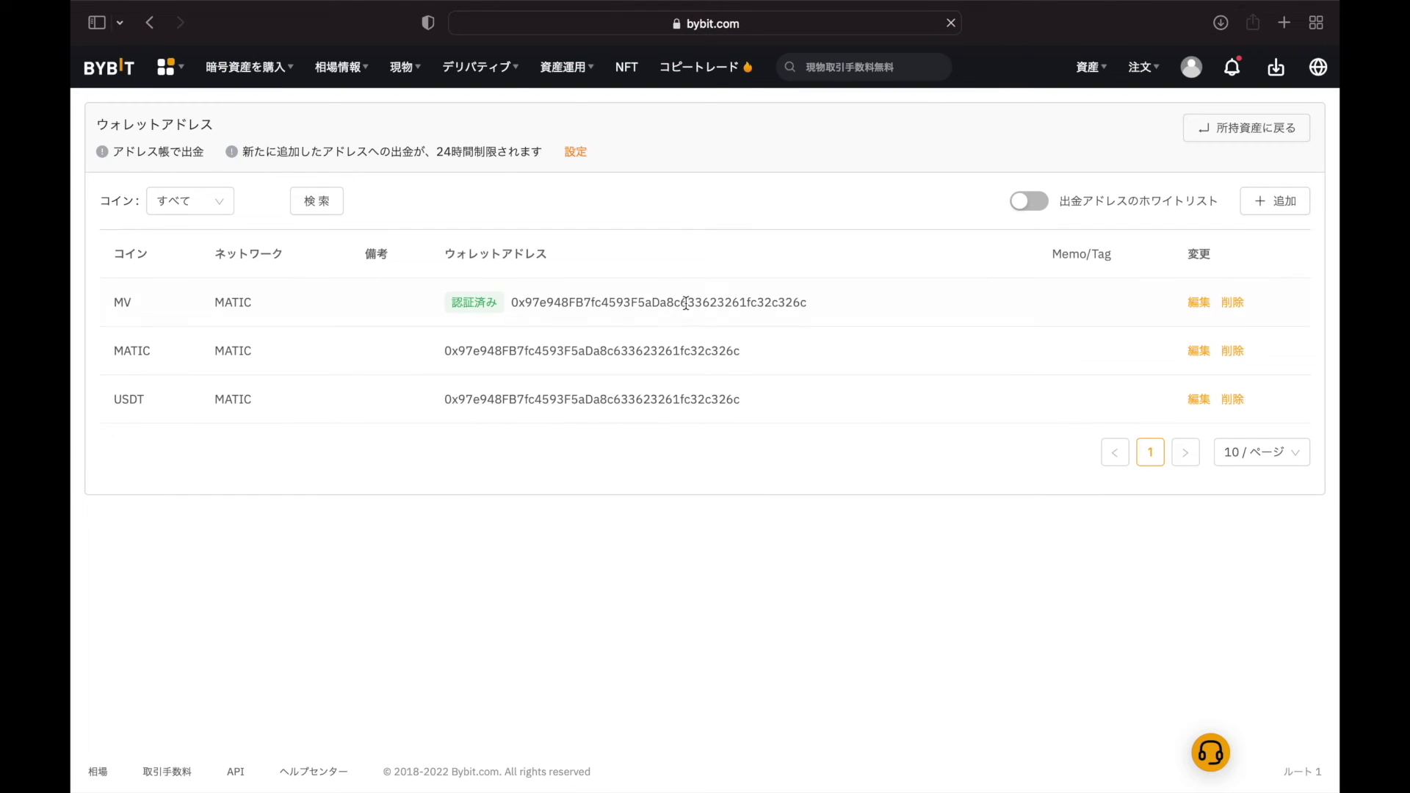
left_click(1263, 206)
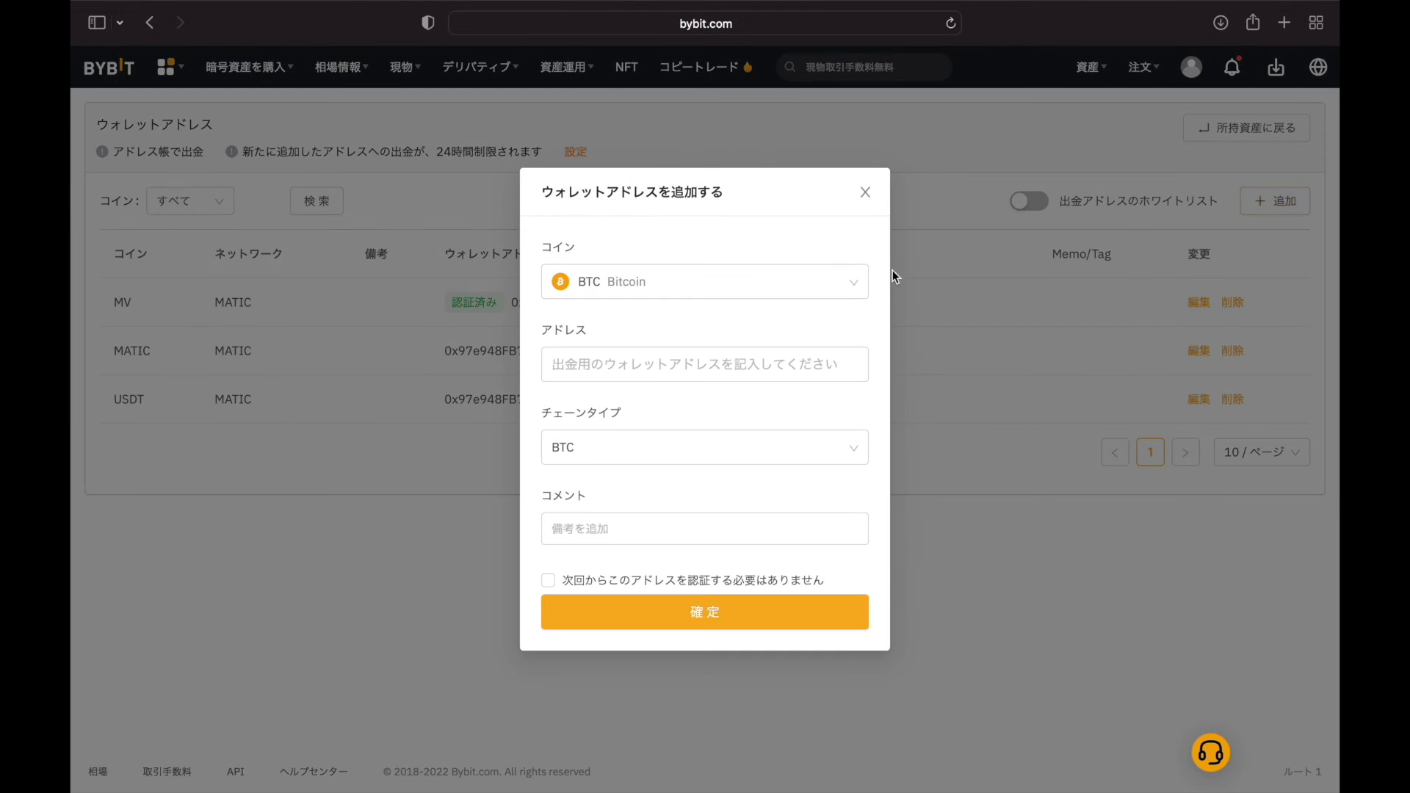
left_click(857, 285)
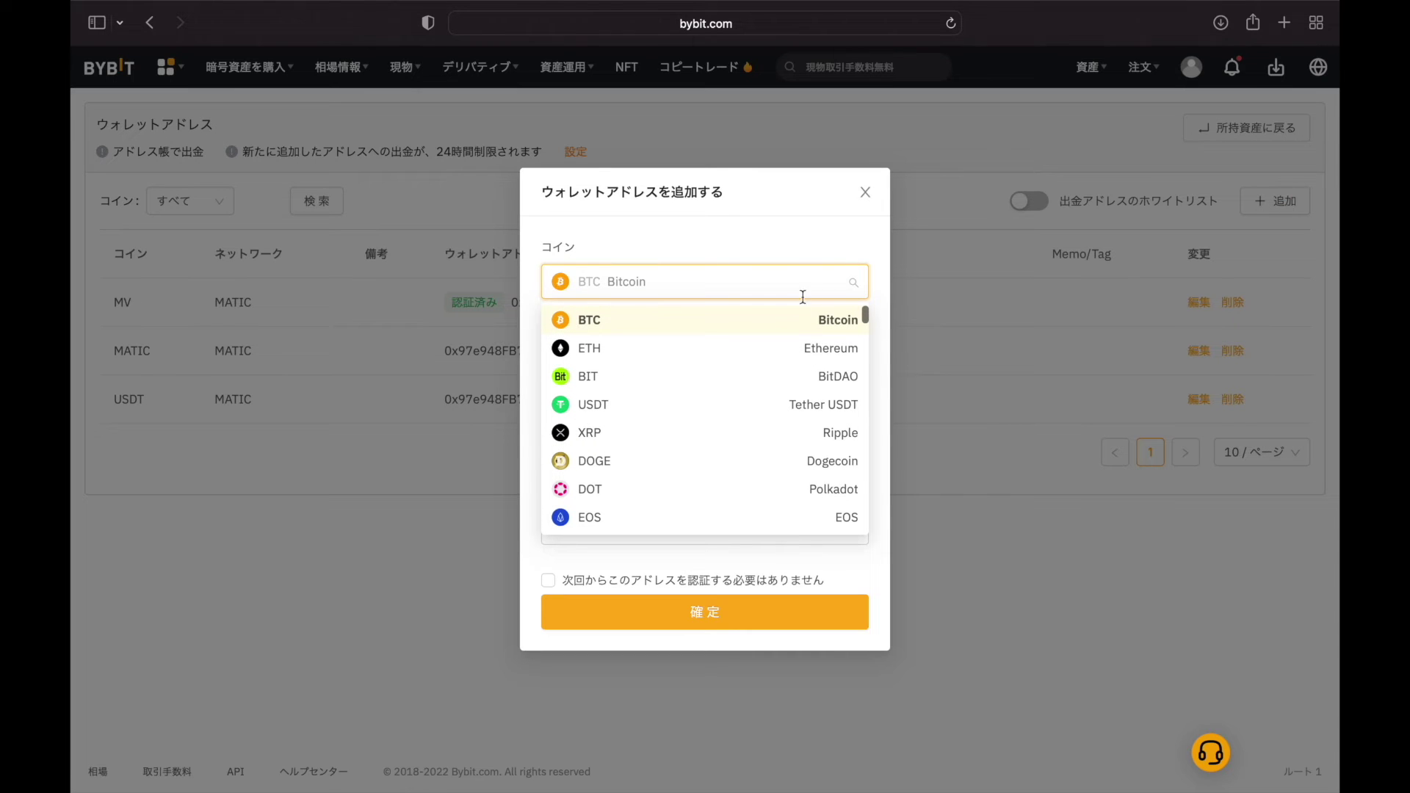
left_click(619, 404)
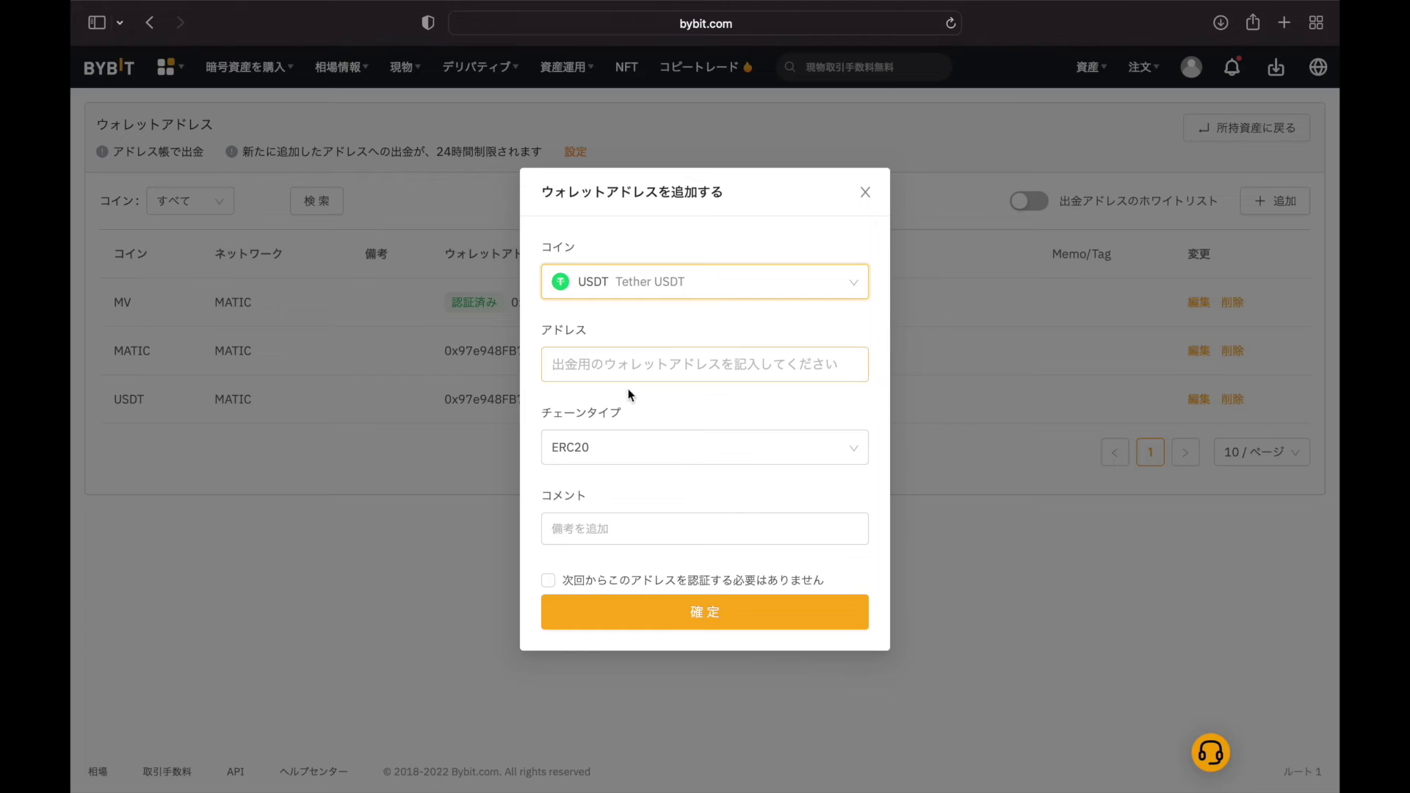
left_click(802, 457)
left_click(593, 653)
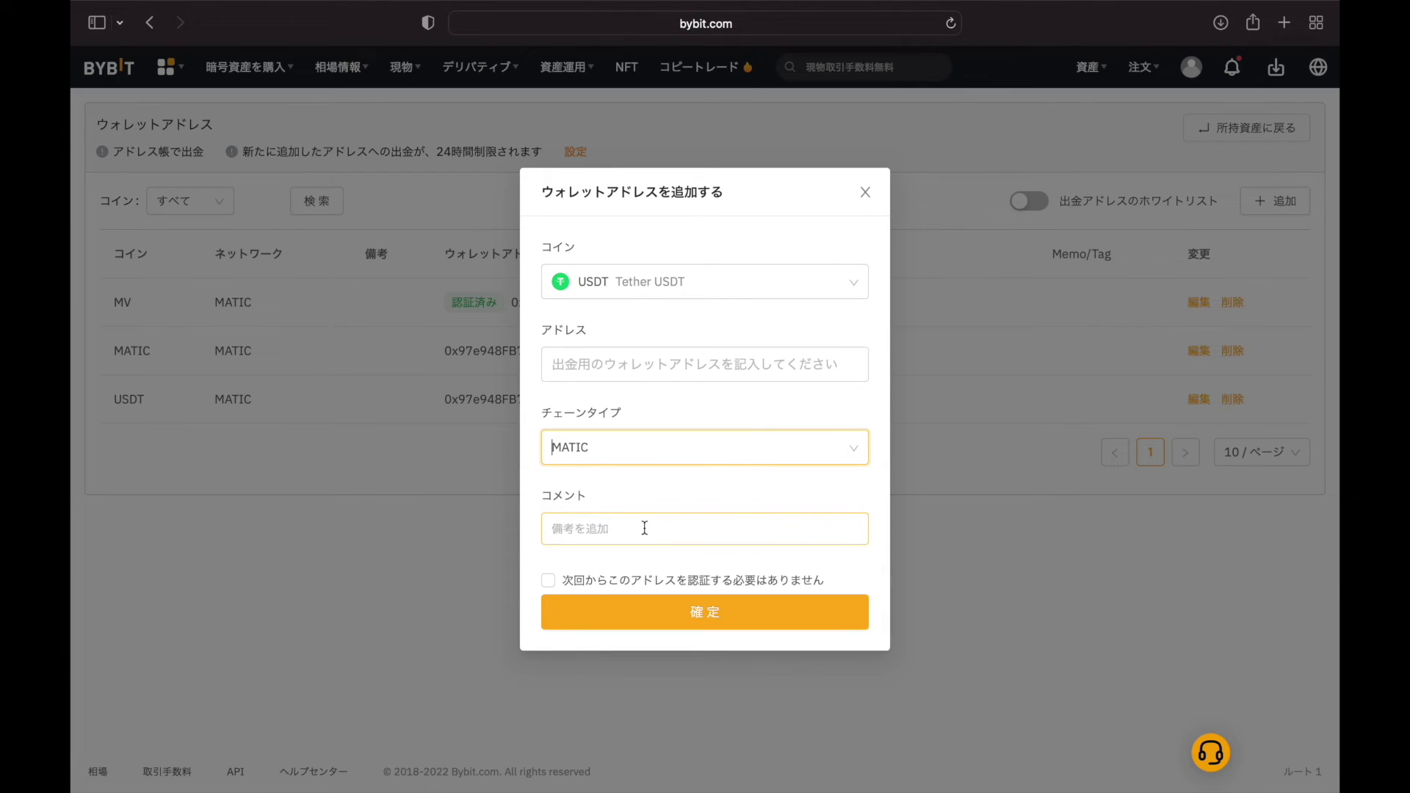
left_click(866, 193)
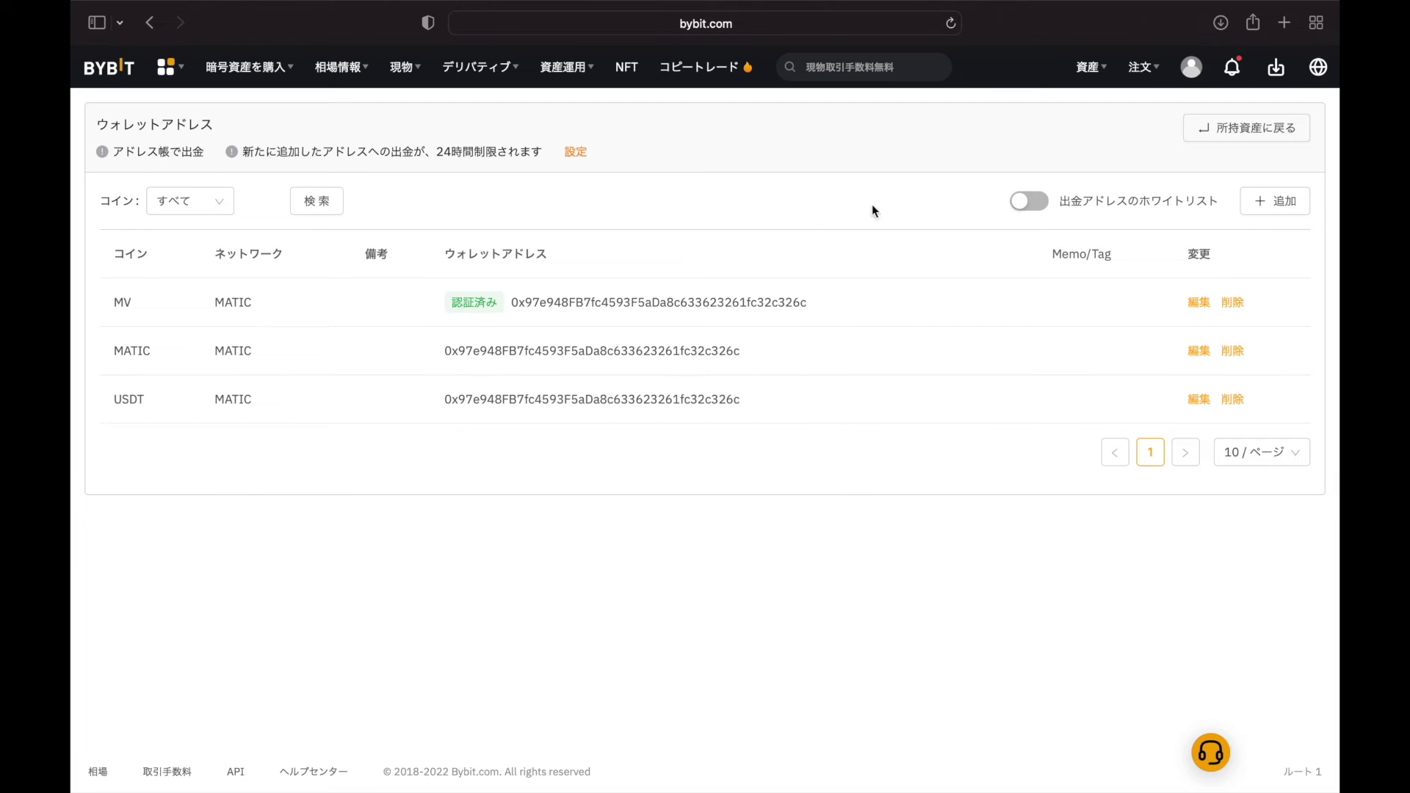
key("super+bracketleft")
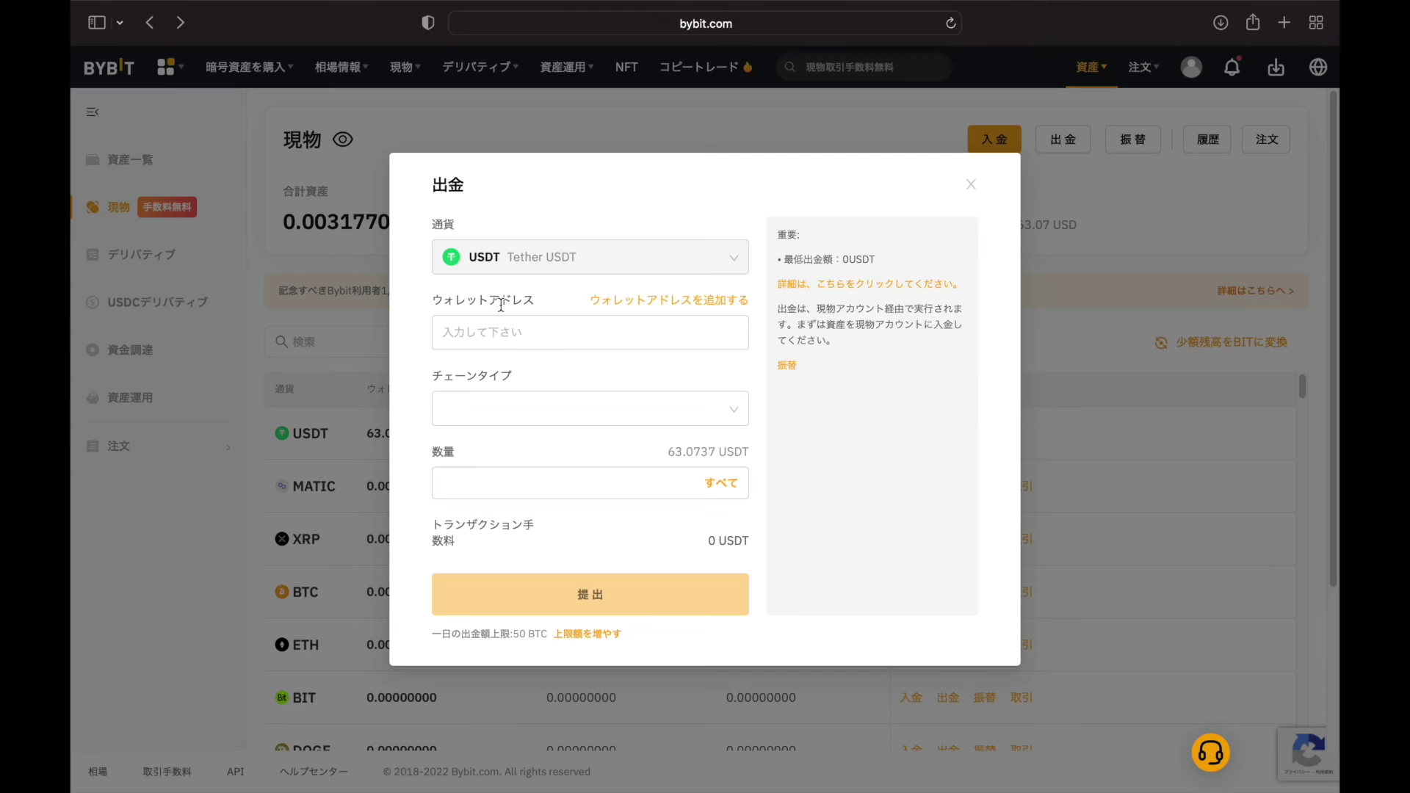
Withdraw 62.2737 USDT, the full available amount, to the saved MATIC-chain address, supplying the e-mail and Google verification codes and closing the completion notice
left_click(565, 328)
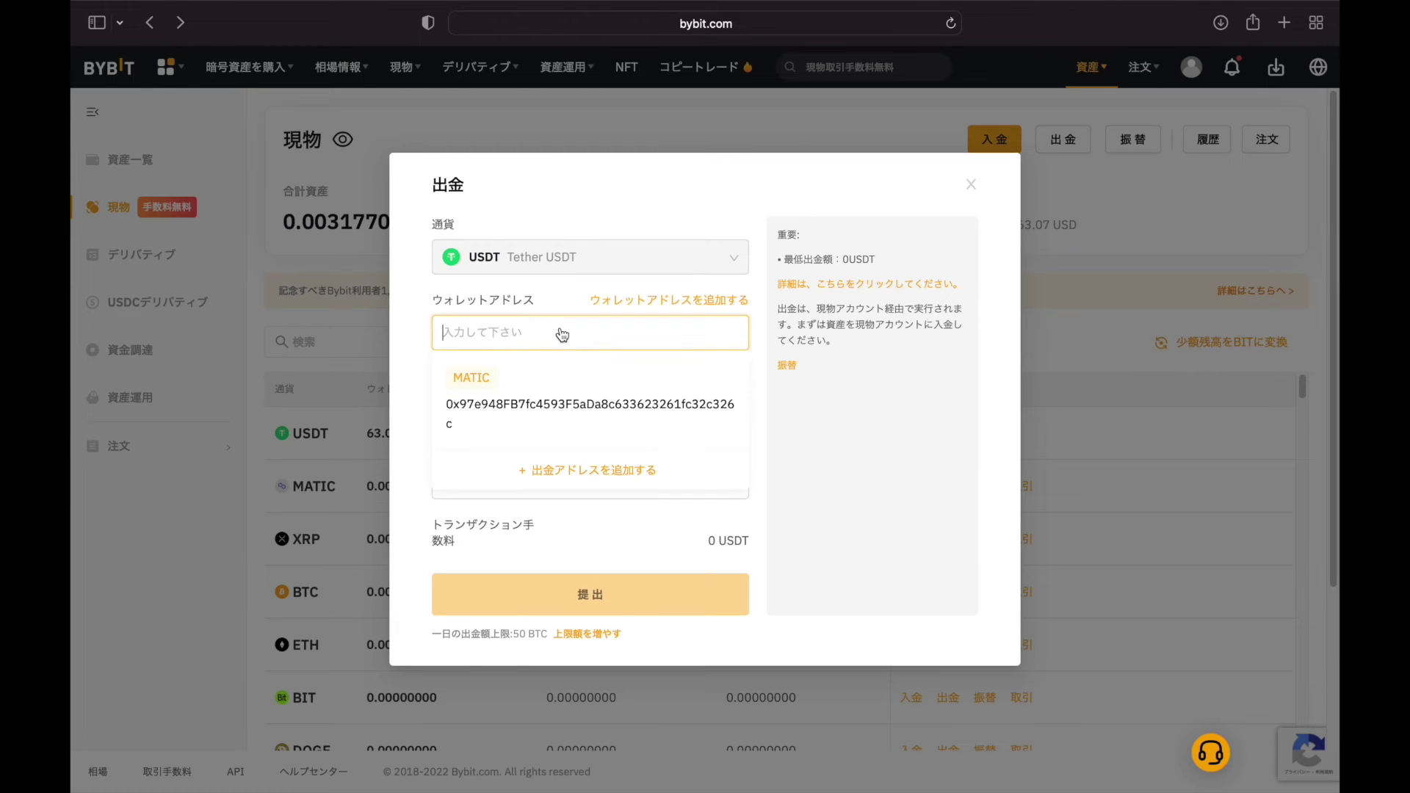
left_click(502, 408)
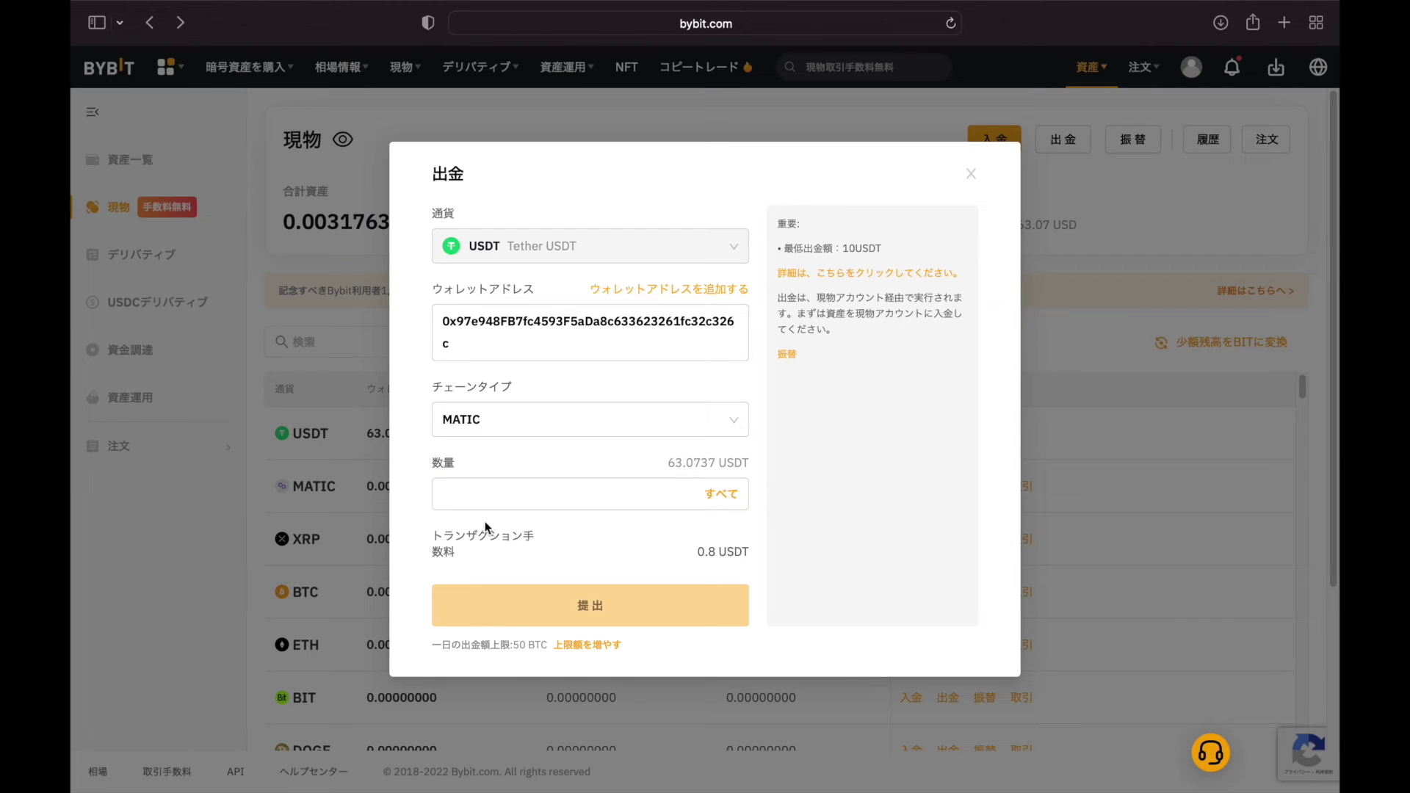
left_click(716, 500)
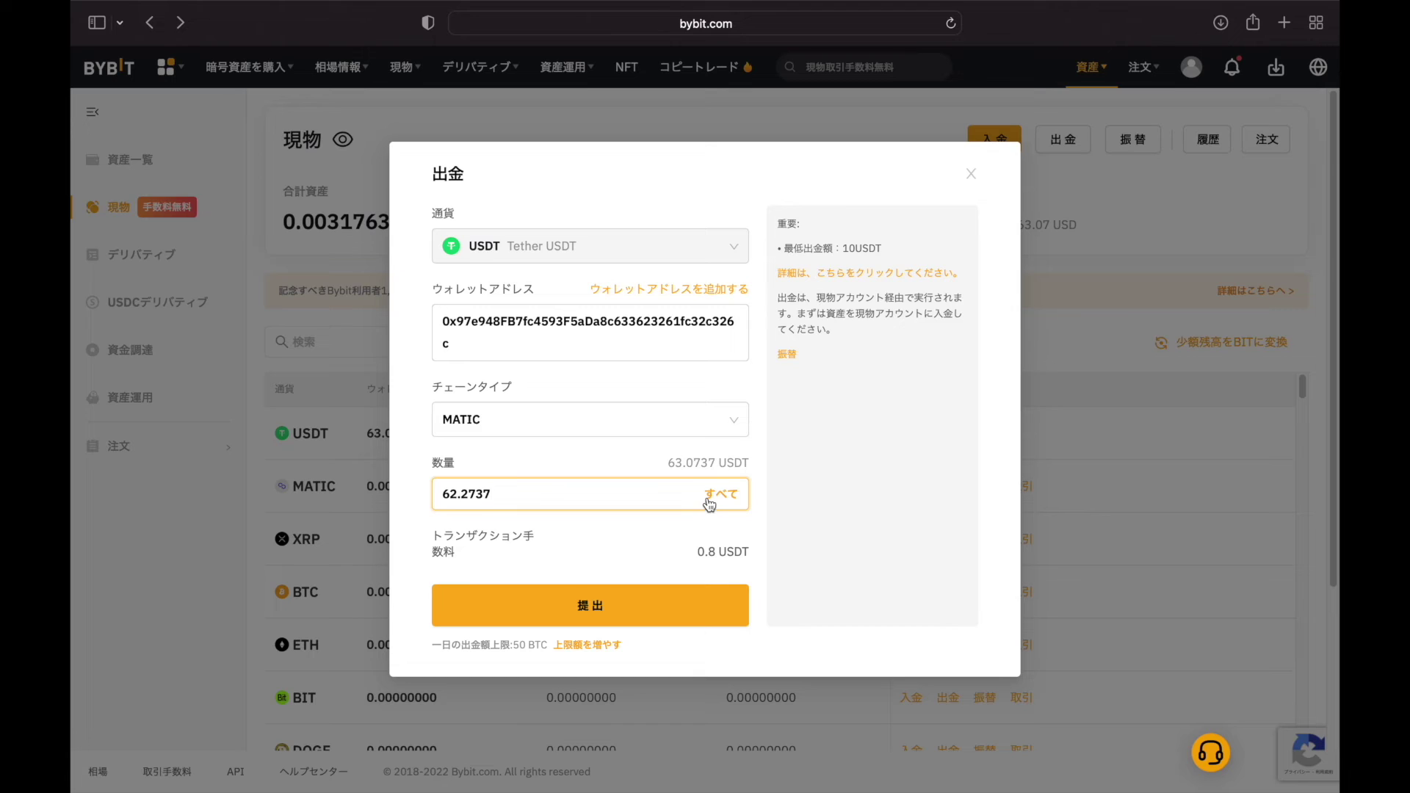
left_click(601, 606)
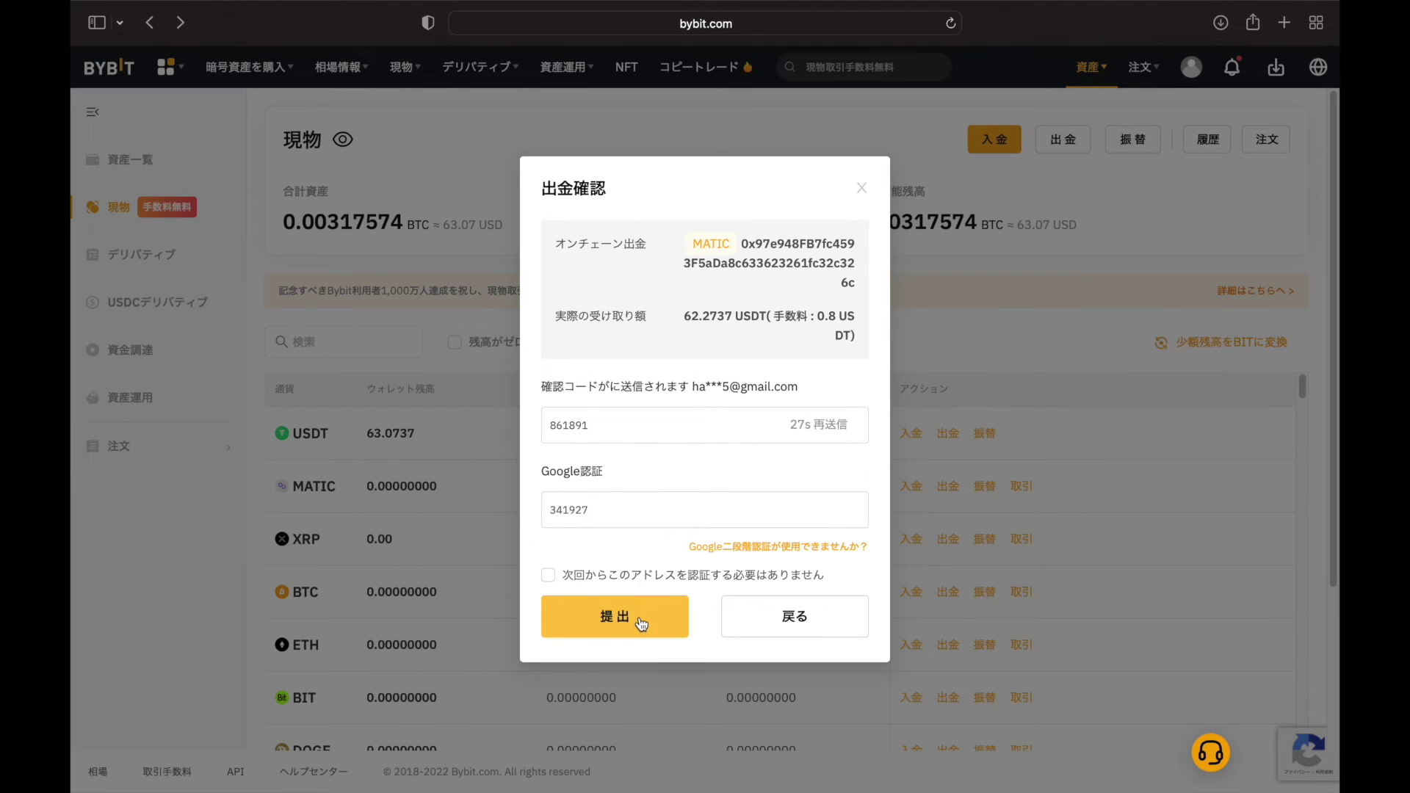
left_click(637, 612)
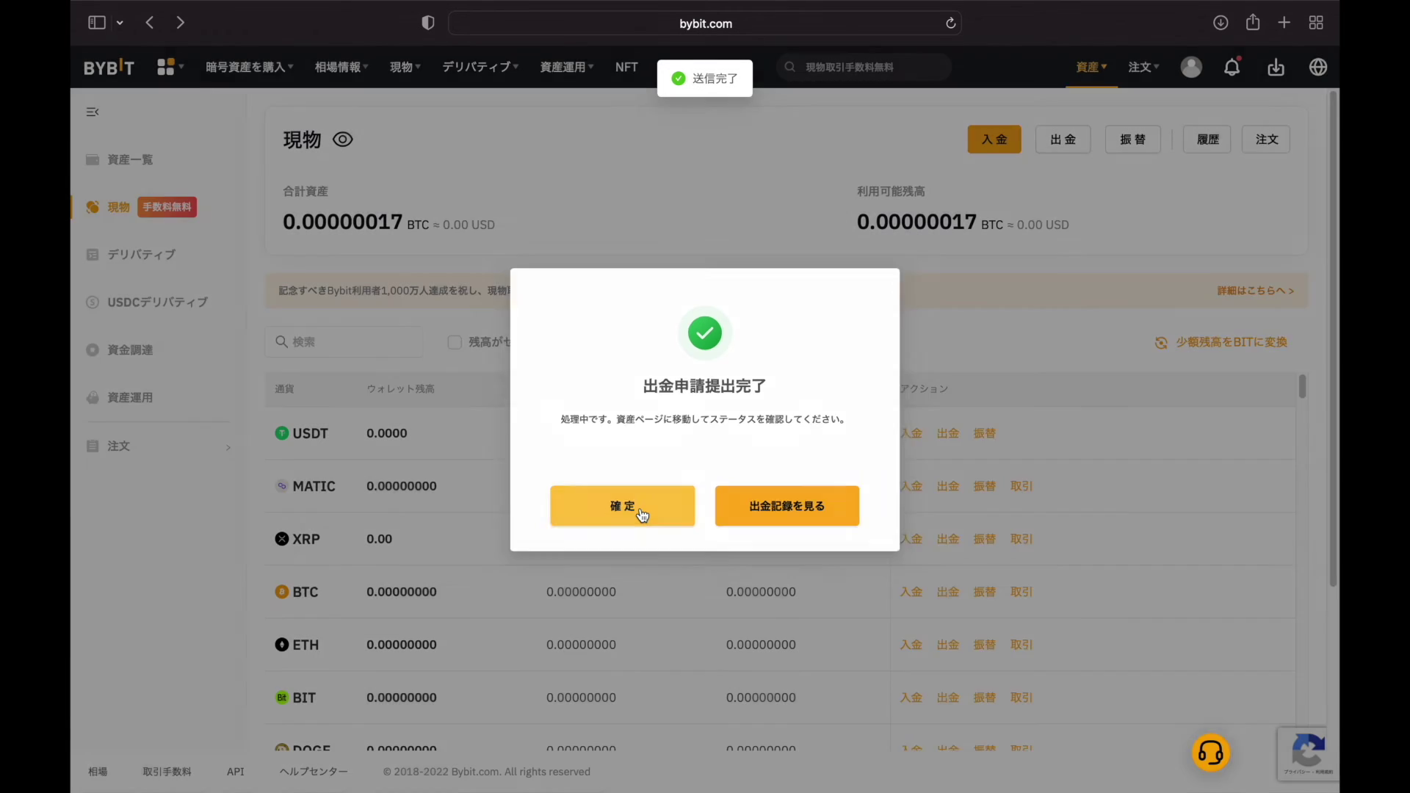
left_click(641, 512)
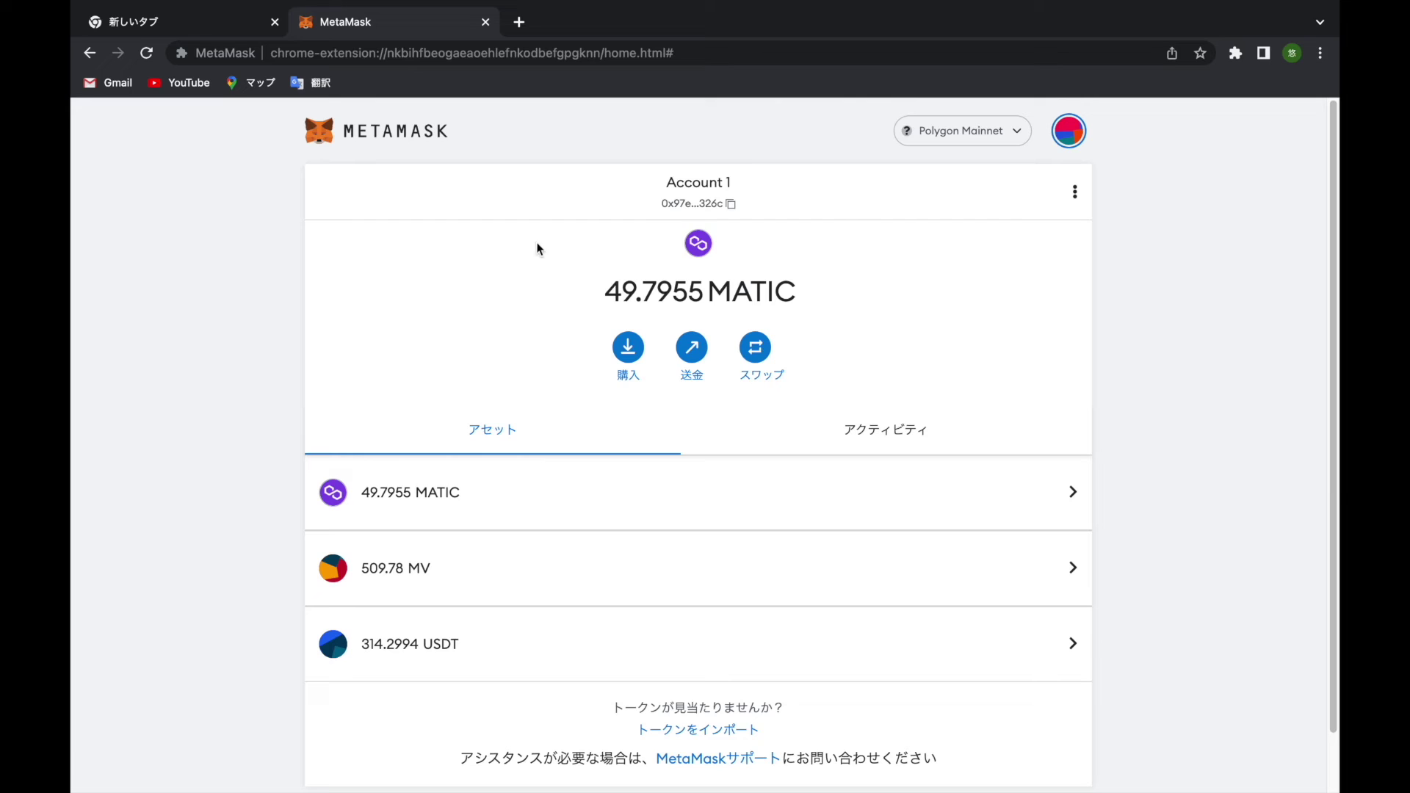
Switch to Chrome, open the GensoKishi marketplace from genso.game and request a wallet connection with MetaMask
mouse_move(98, 37)
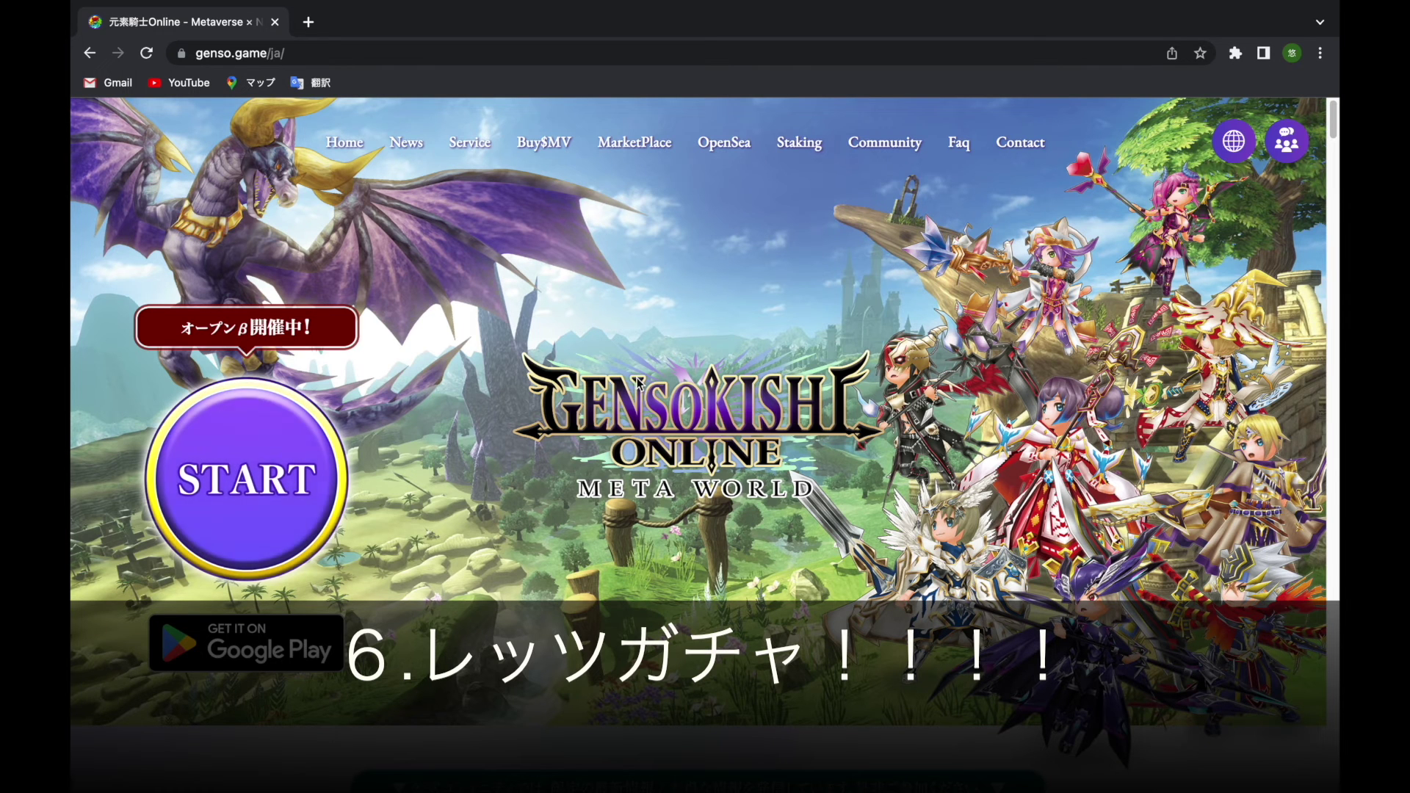
left_click(637, 144)
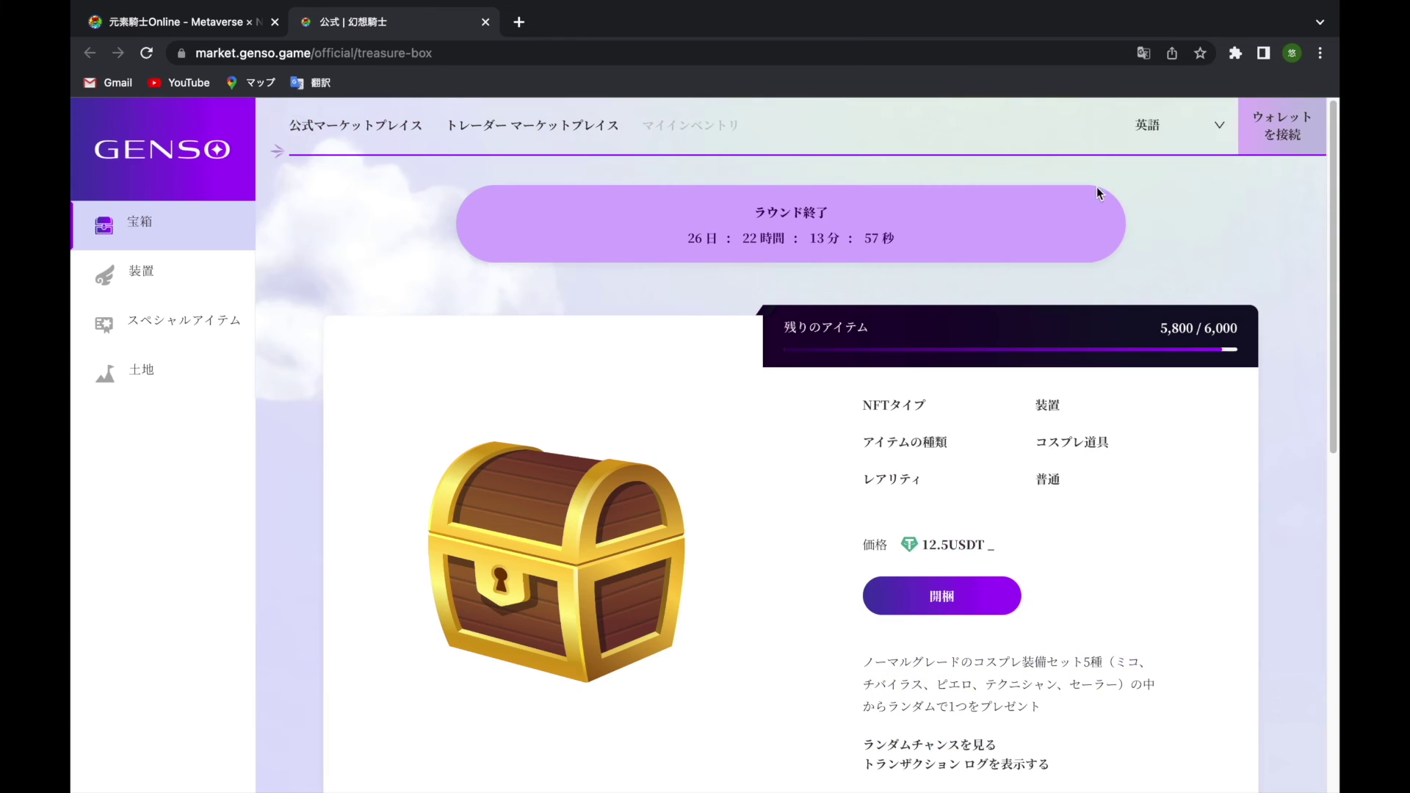
left_click(1283, 136)
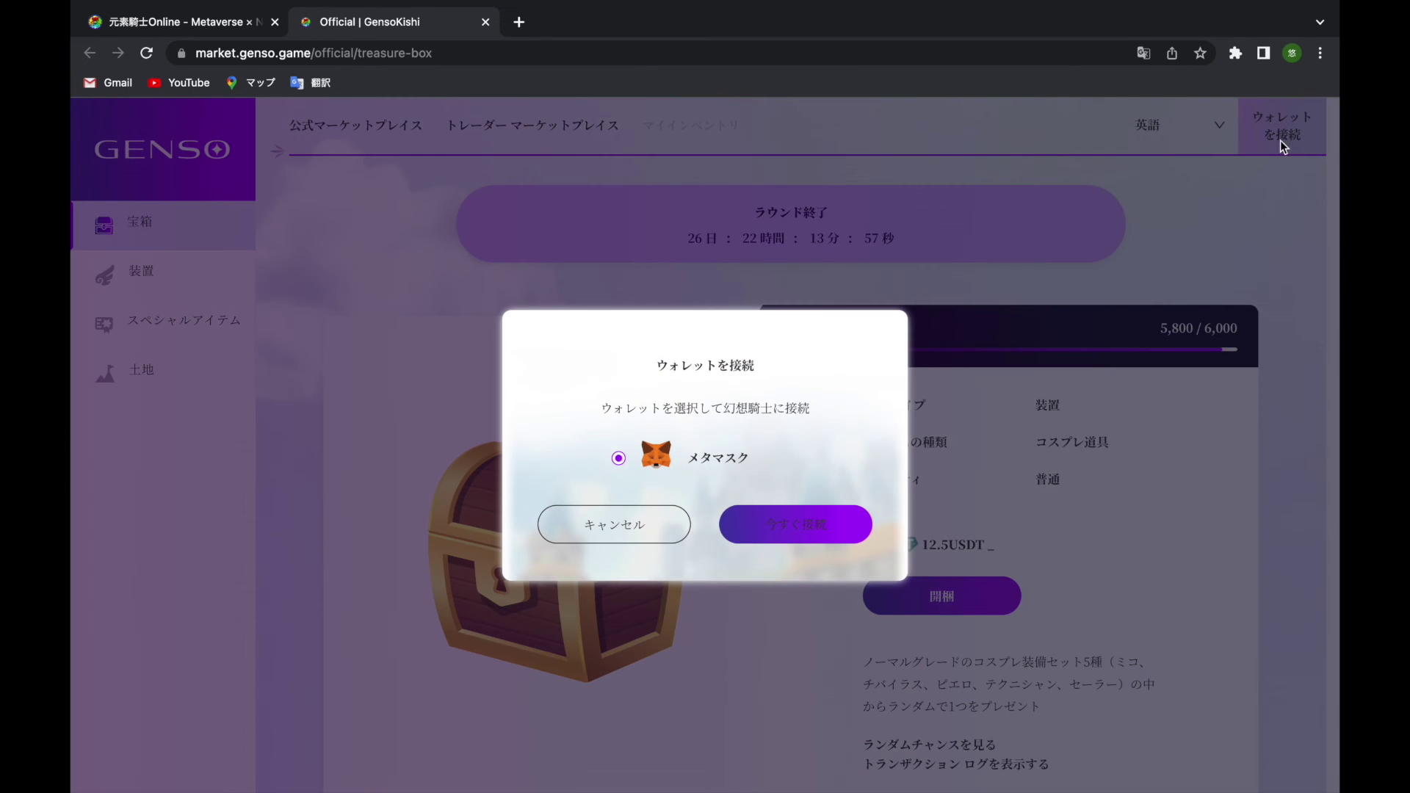
left_click(797, 536)
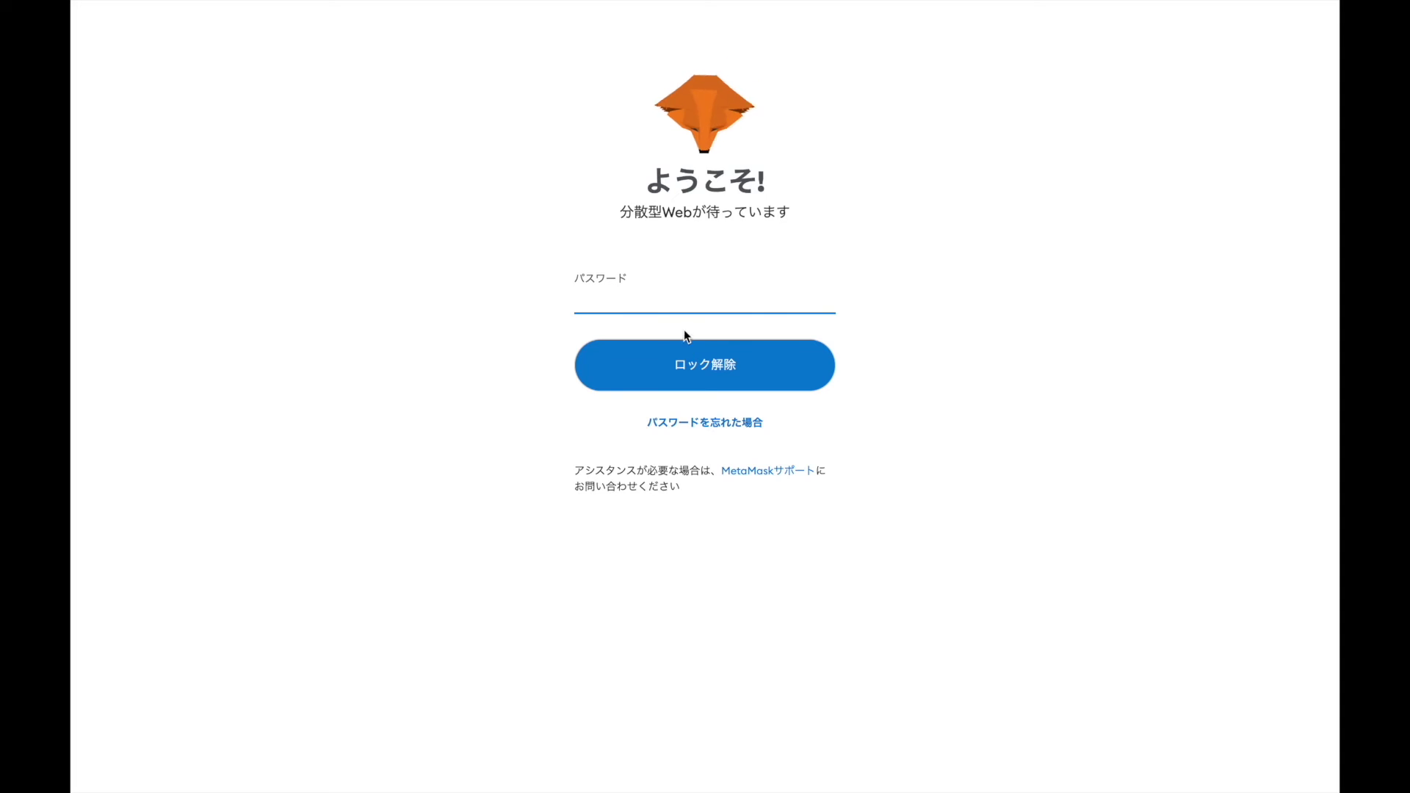
Unlock MetaMask with the wallet password and approve connecting Account 1 to market.genso.game
type("••••••••••")
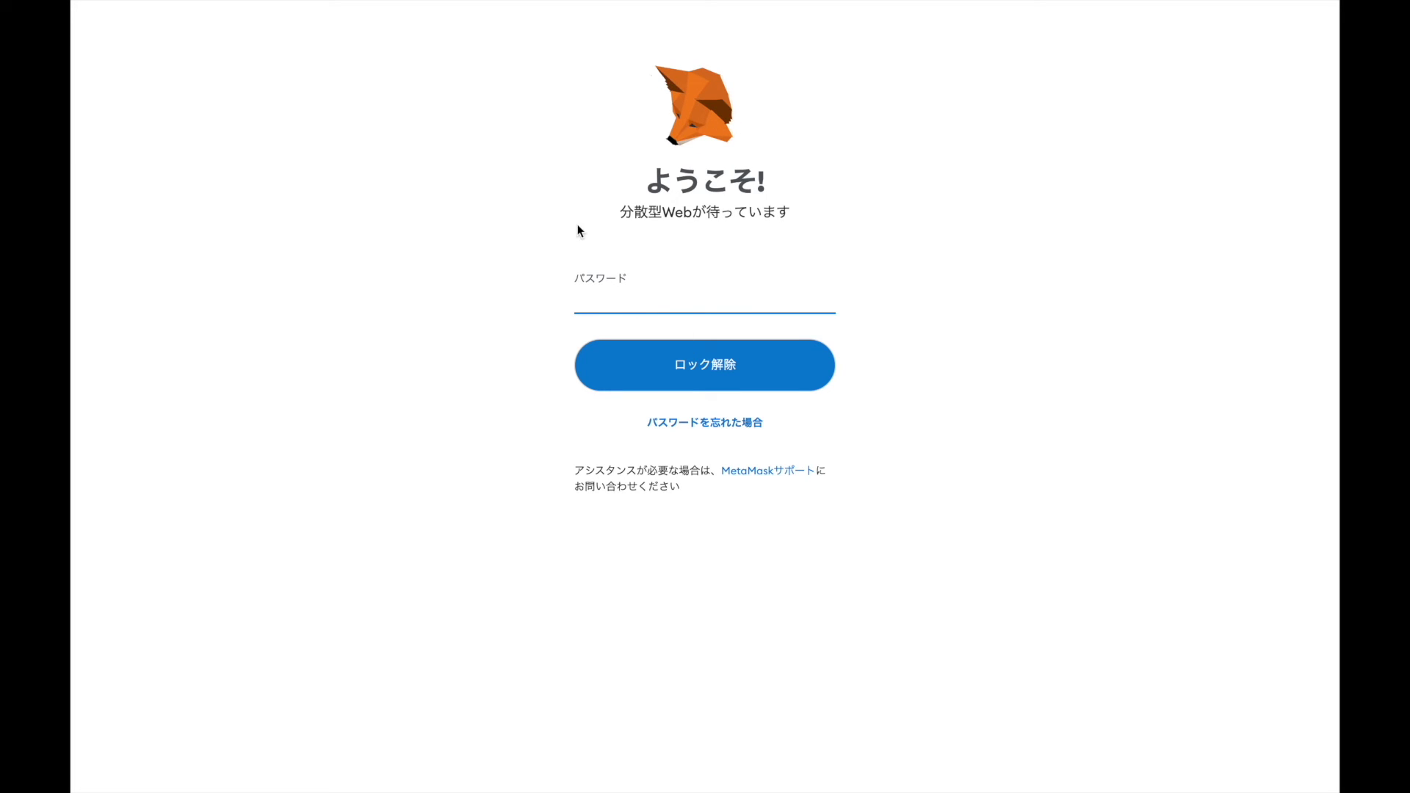
type("••")
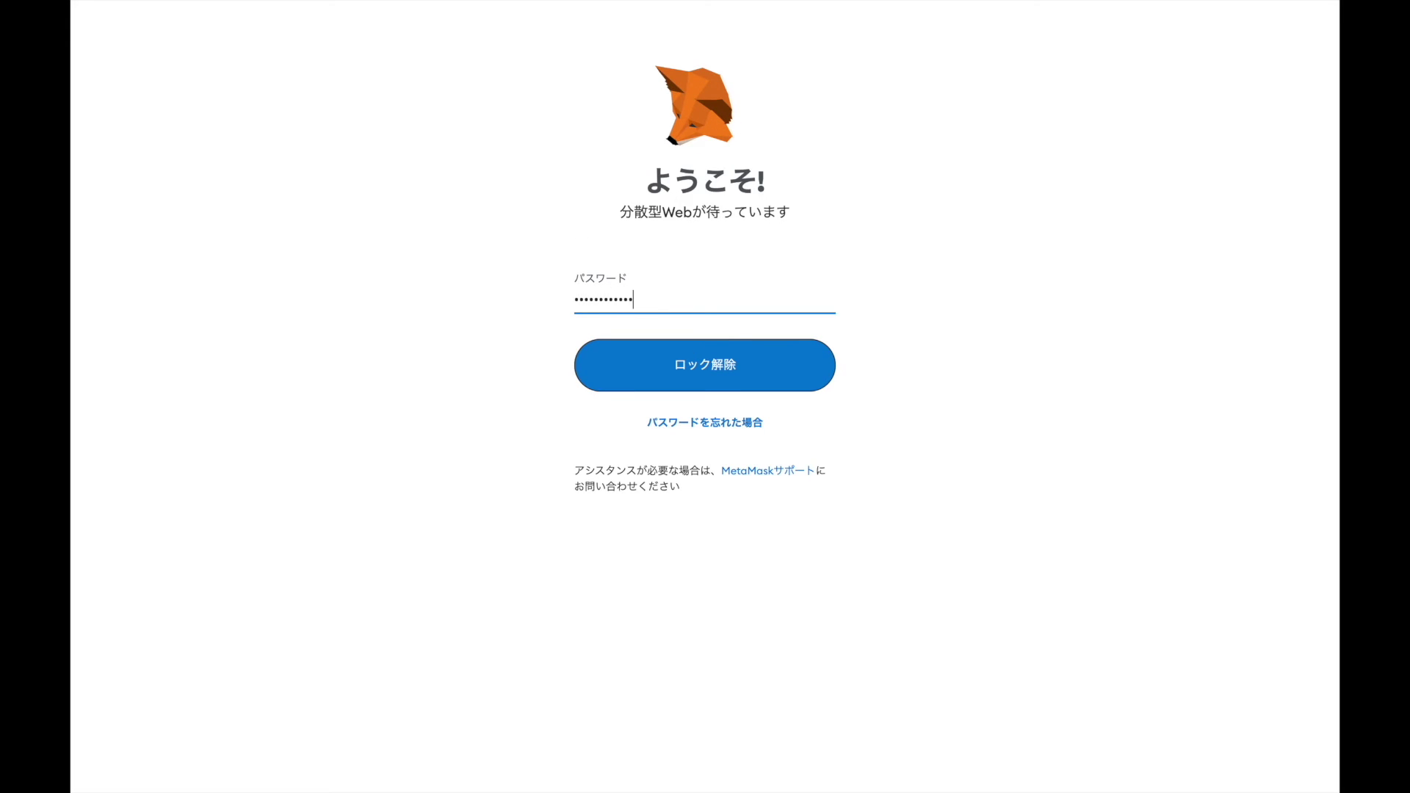
left_click(690, 358)
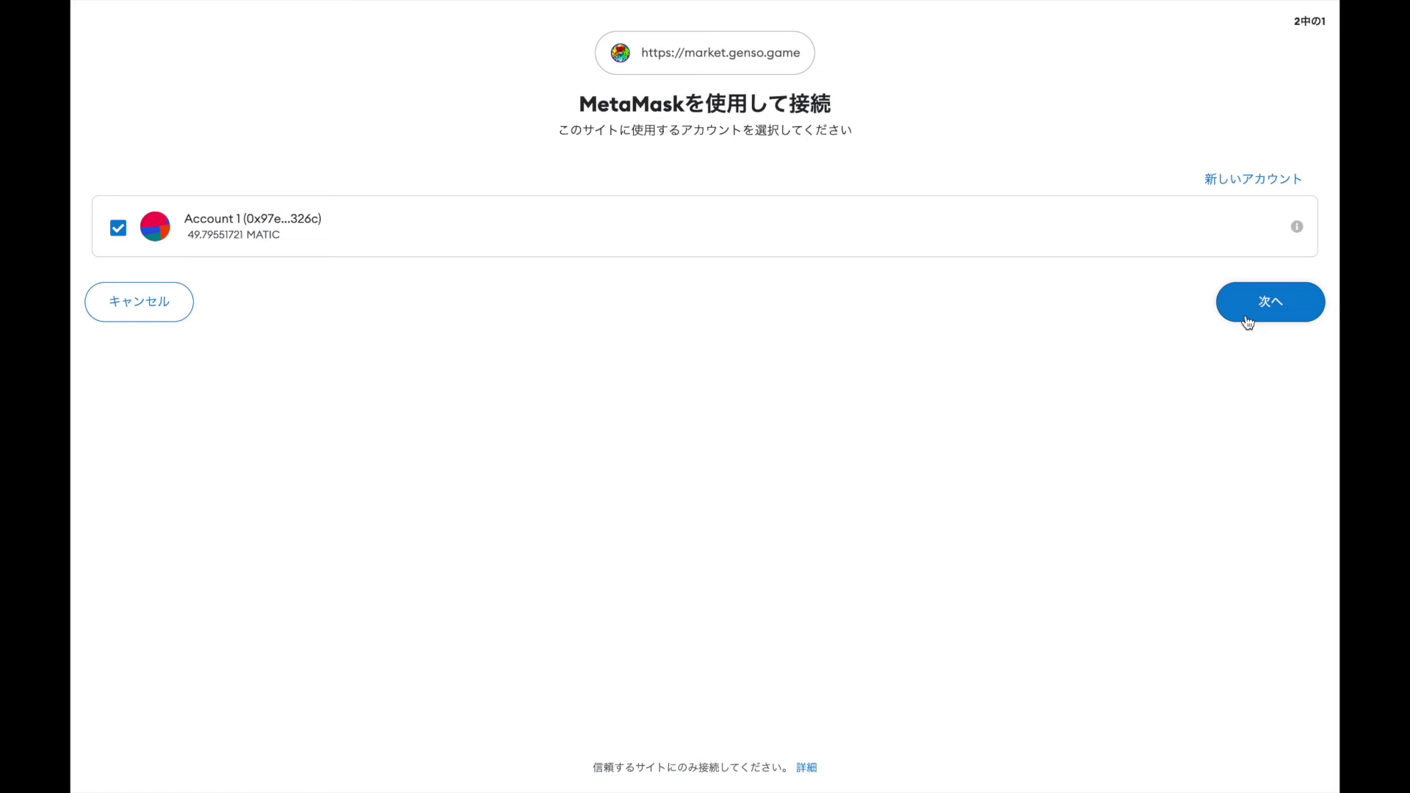
left_click(1251, 305)
left_click(1253, 294)
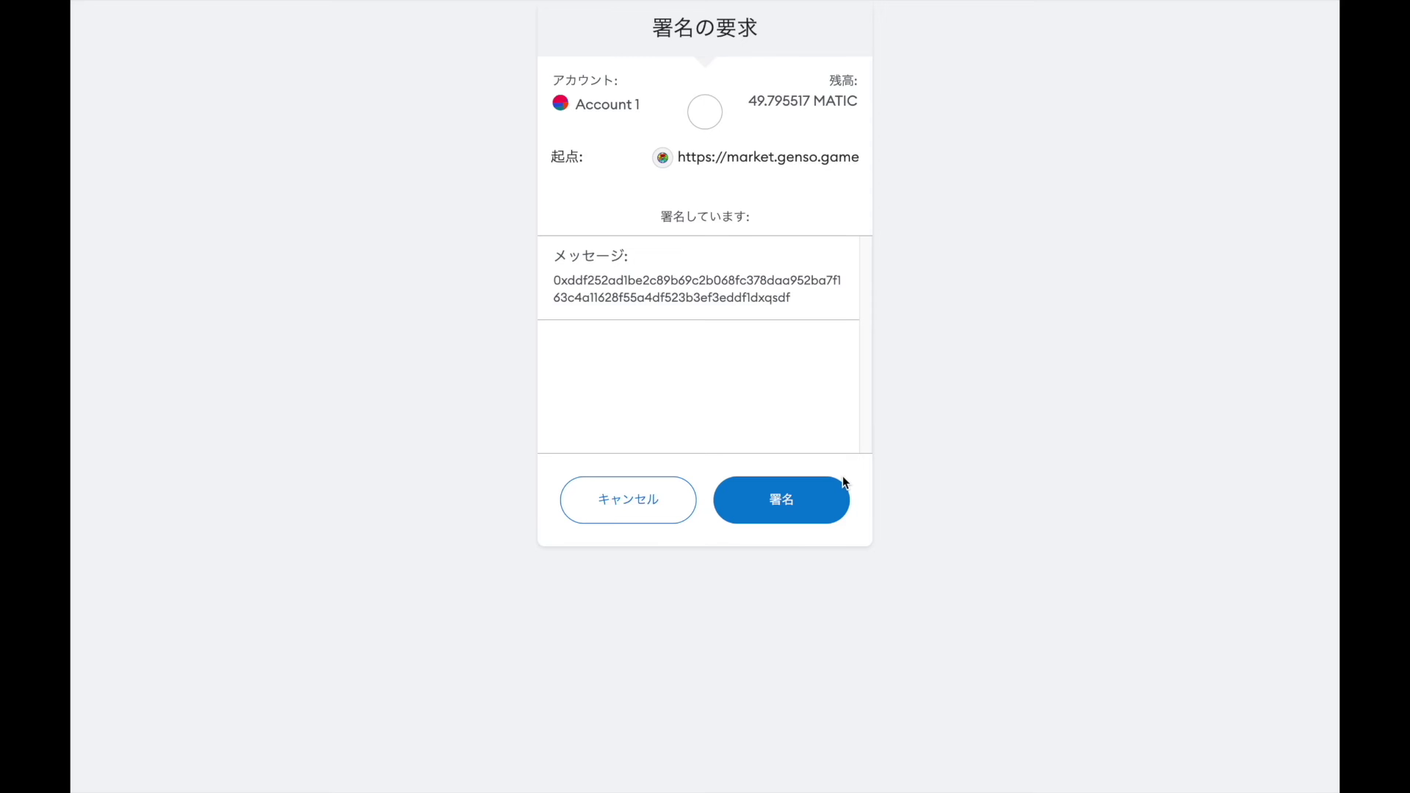
Sign the market.genso.game signature request with Account 1 and browse the treasure boxes offered in the official marketplace
left_click(808, 497)
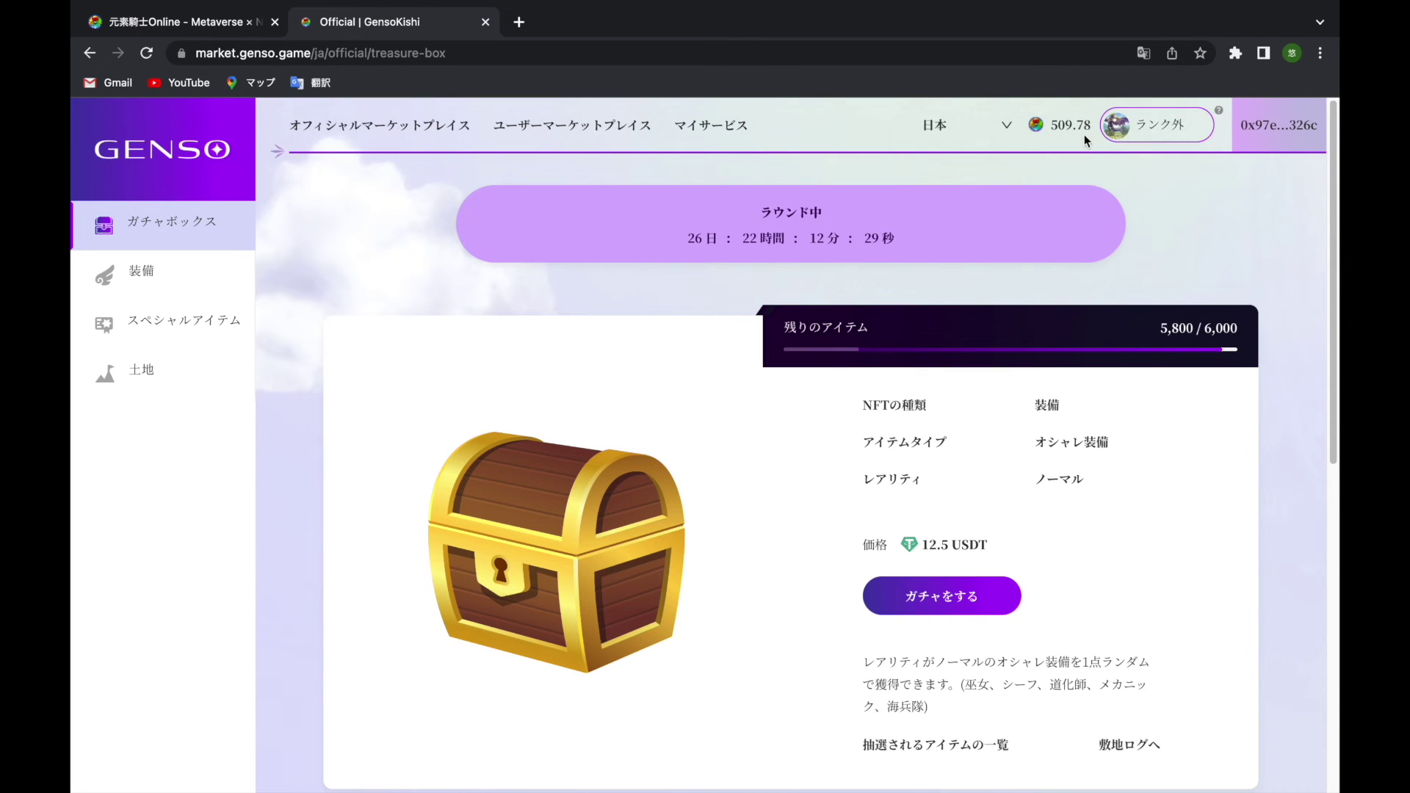
left_click(1008, 127)
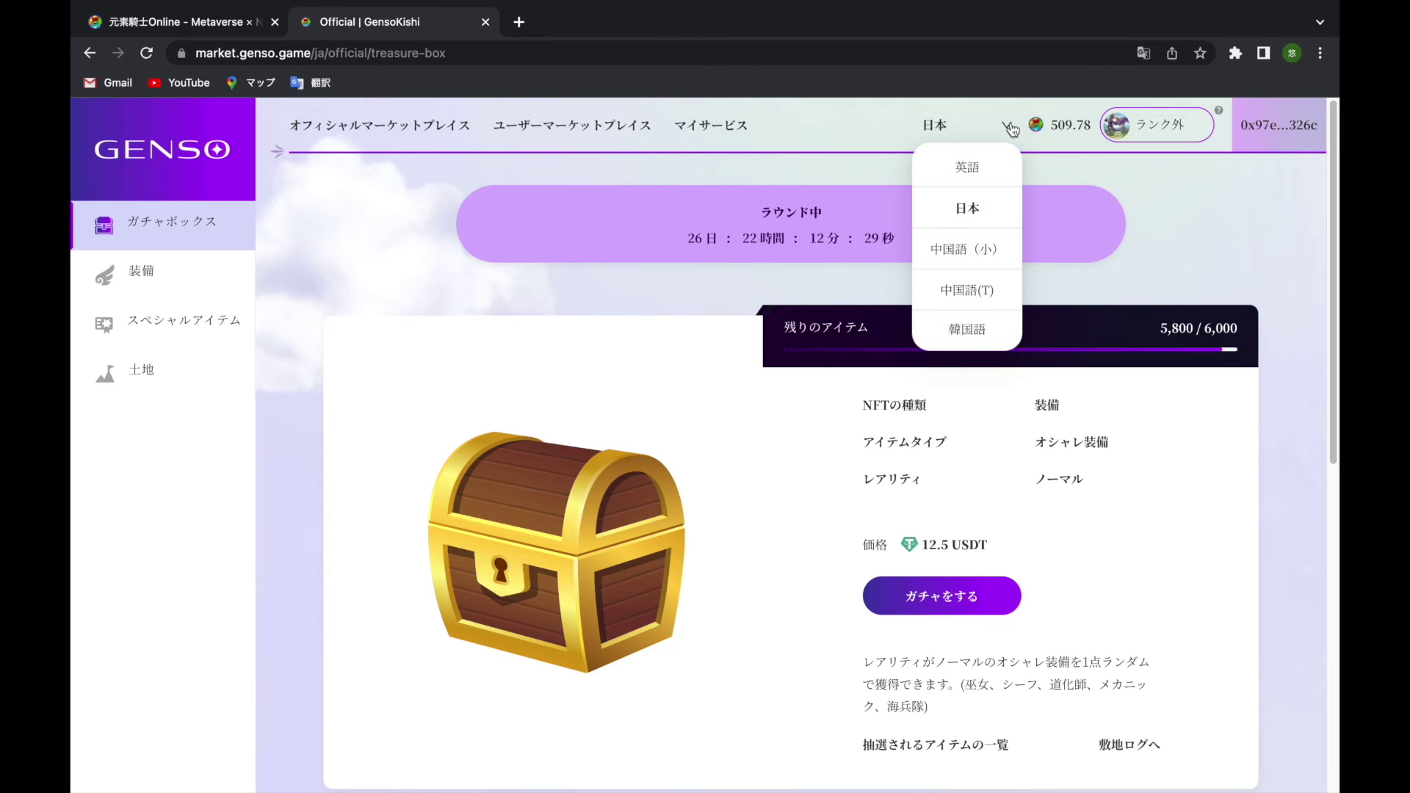
scroll(1233, 326, "down", 2)
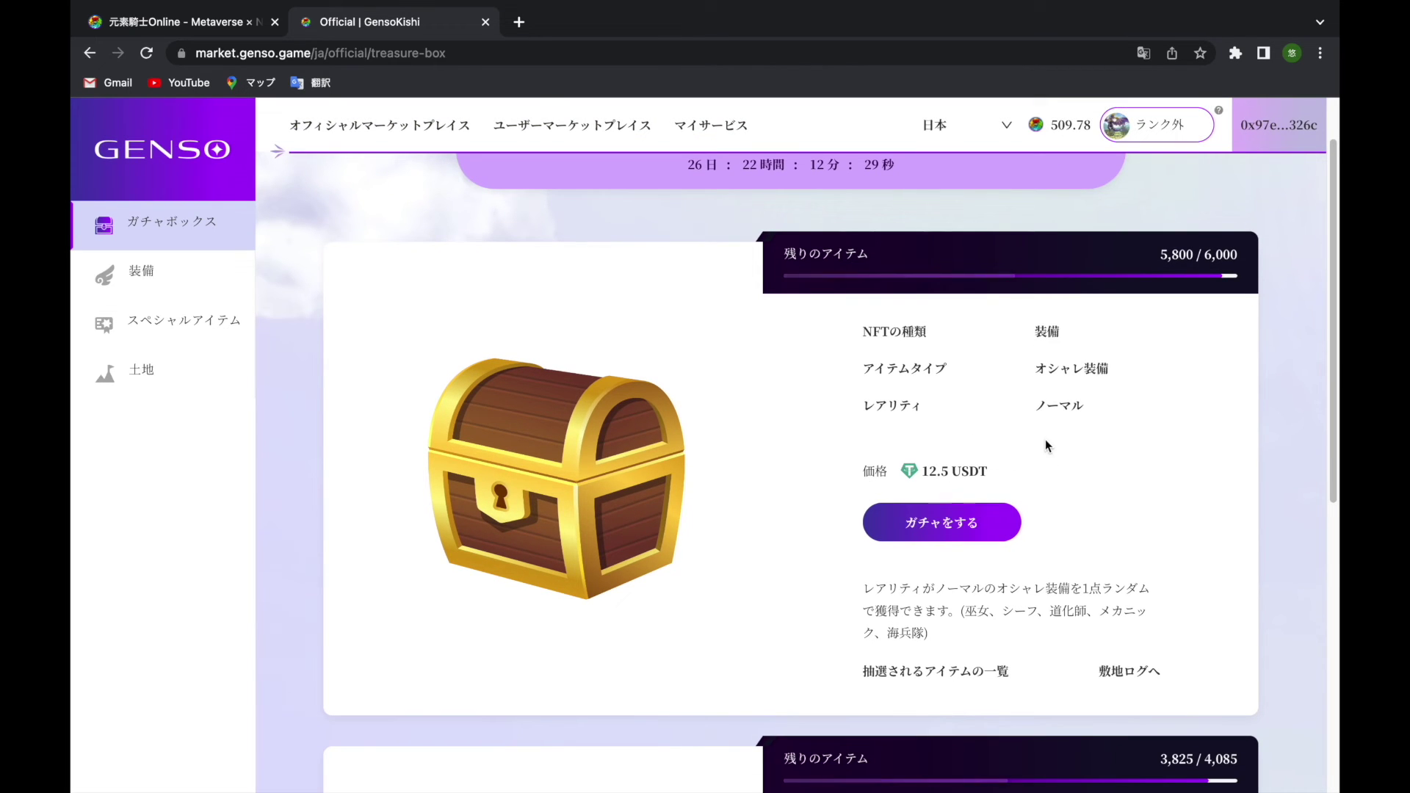
scroll(890, 517, "down", 4)
scroll(890, 516, "down", 3)
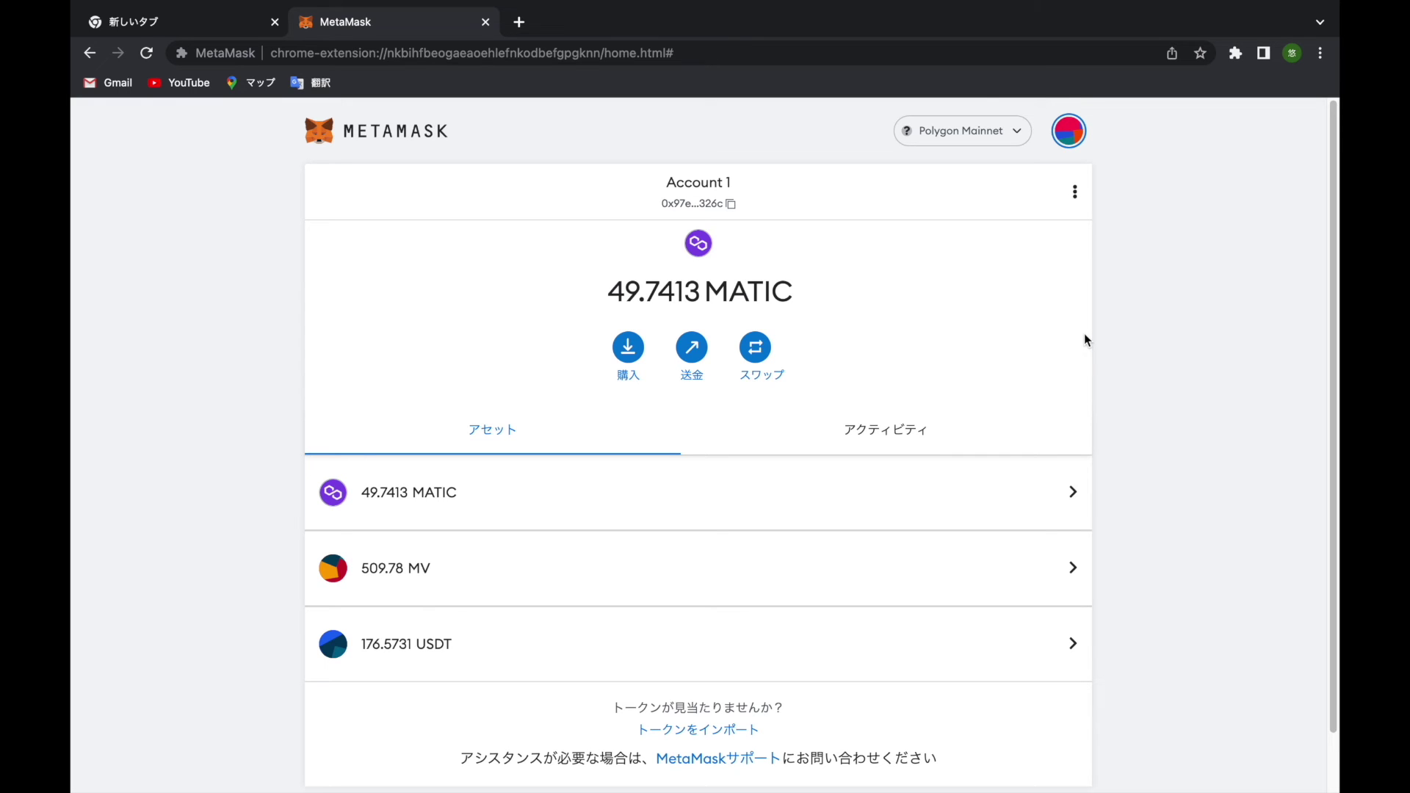
scroll(893, 462, "down", 1)
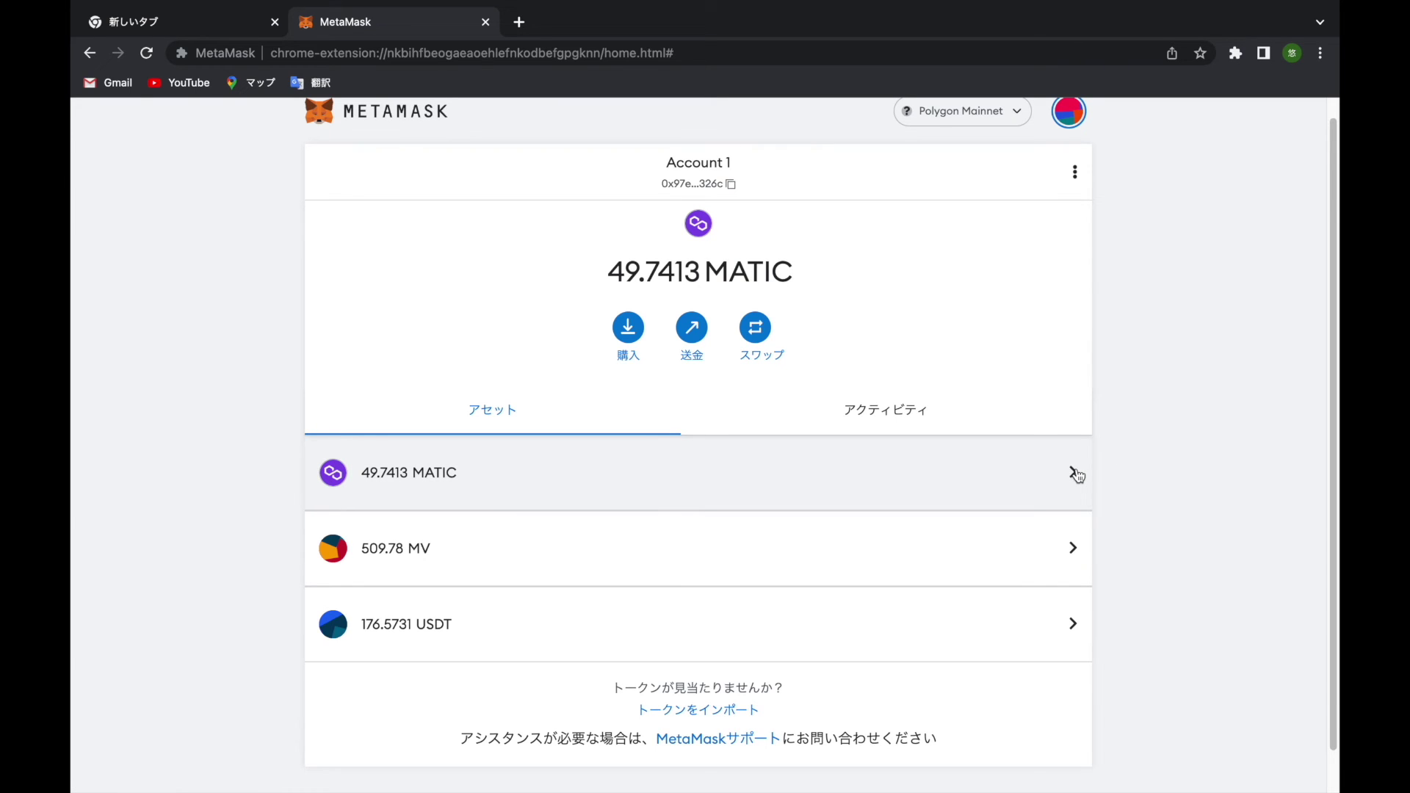
scroll(1077, 475, "up", 1)
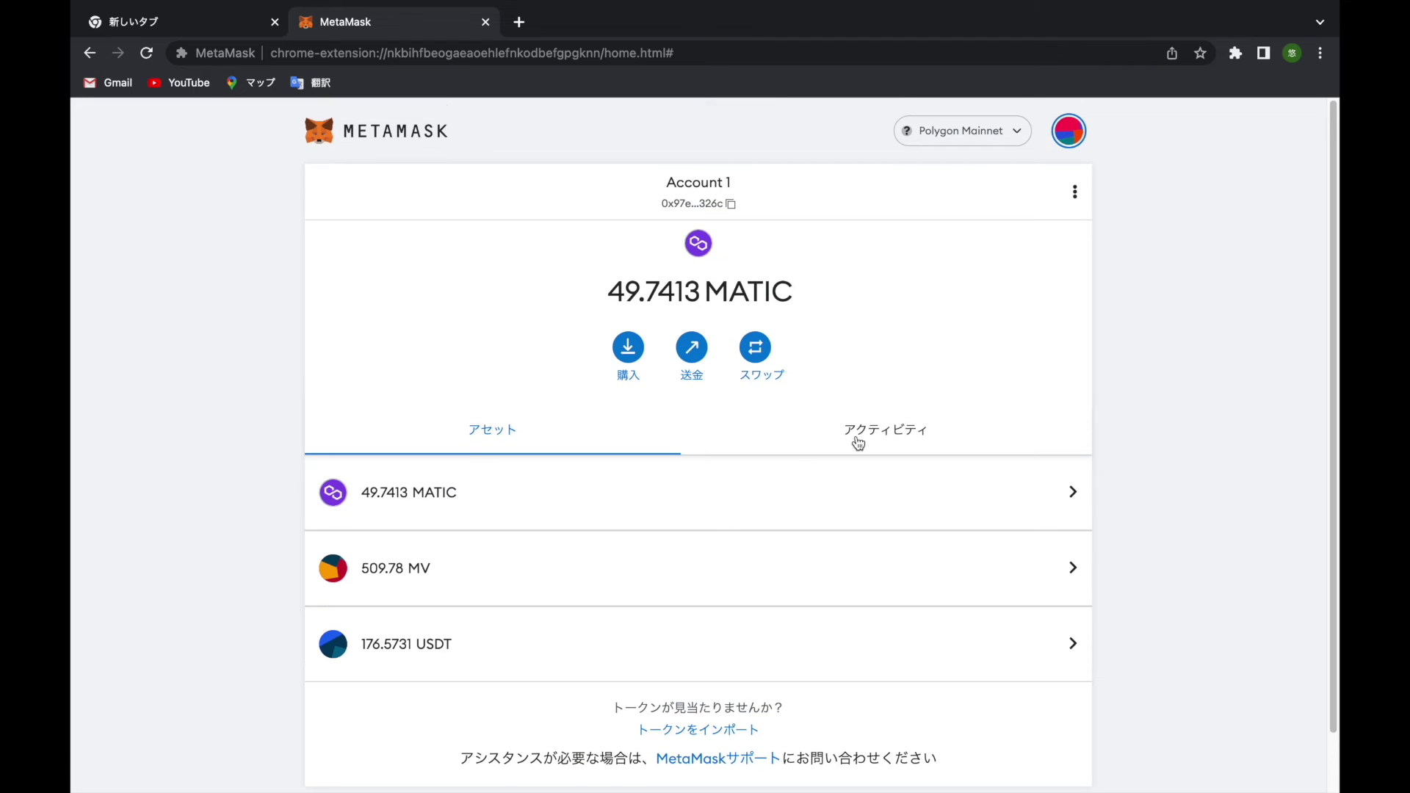